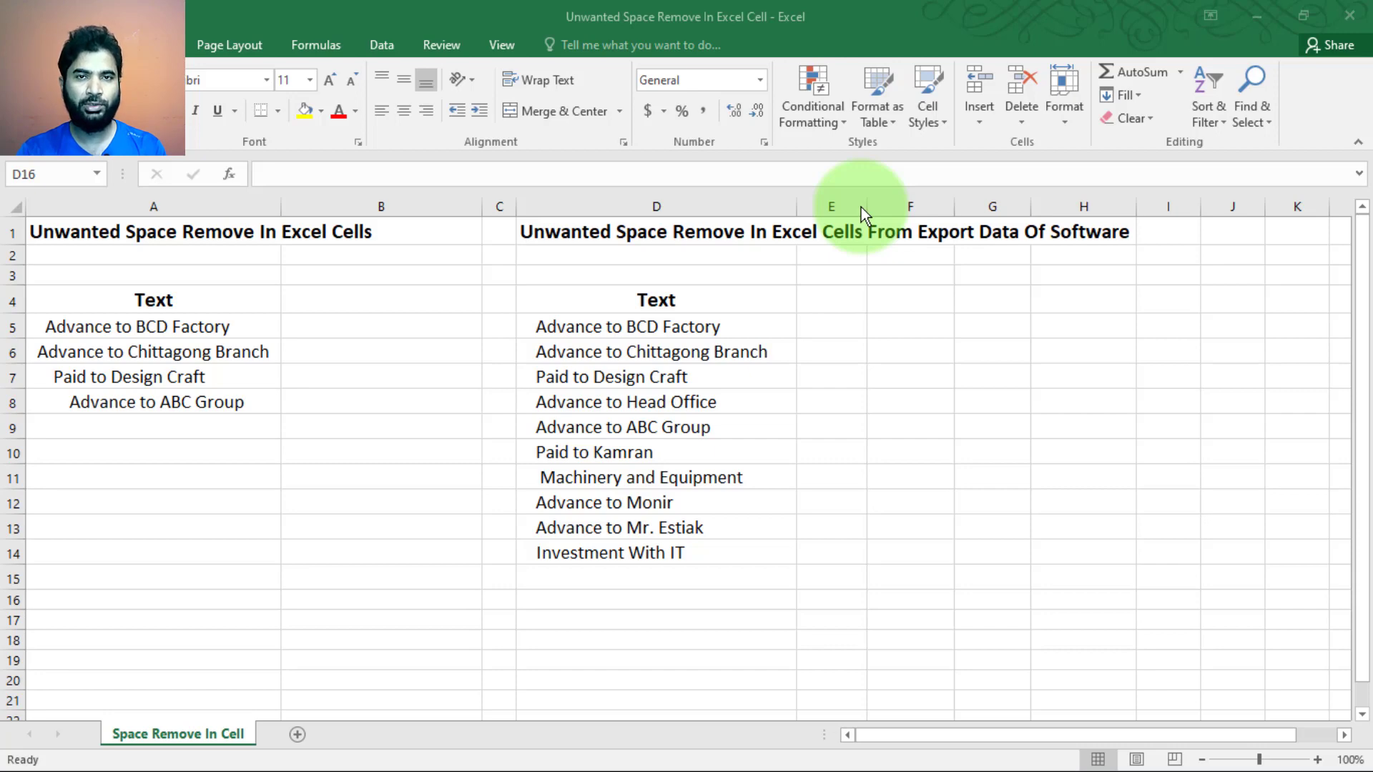
- Examine the uneven leading spaces before the text entries in cells A5 to A8
{"action": "double_click", "coordinate": [142, 327]}
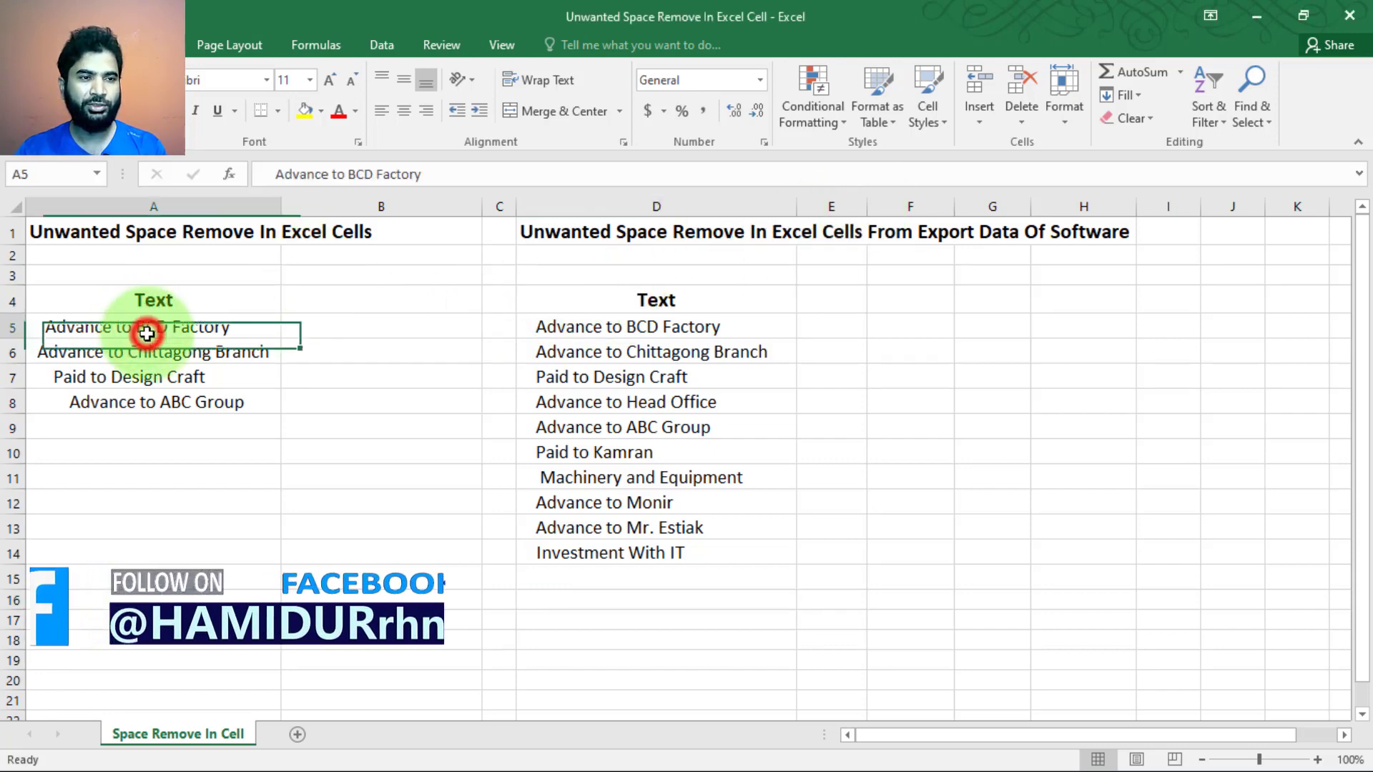
{"action": "left_click", "coordinate": [158, 395]}
{"action": "left_click_drag", "start_coordinate": [165, 328], "coordinate": [163, 352]}
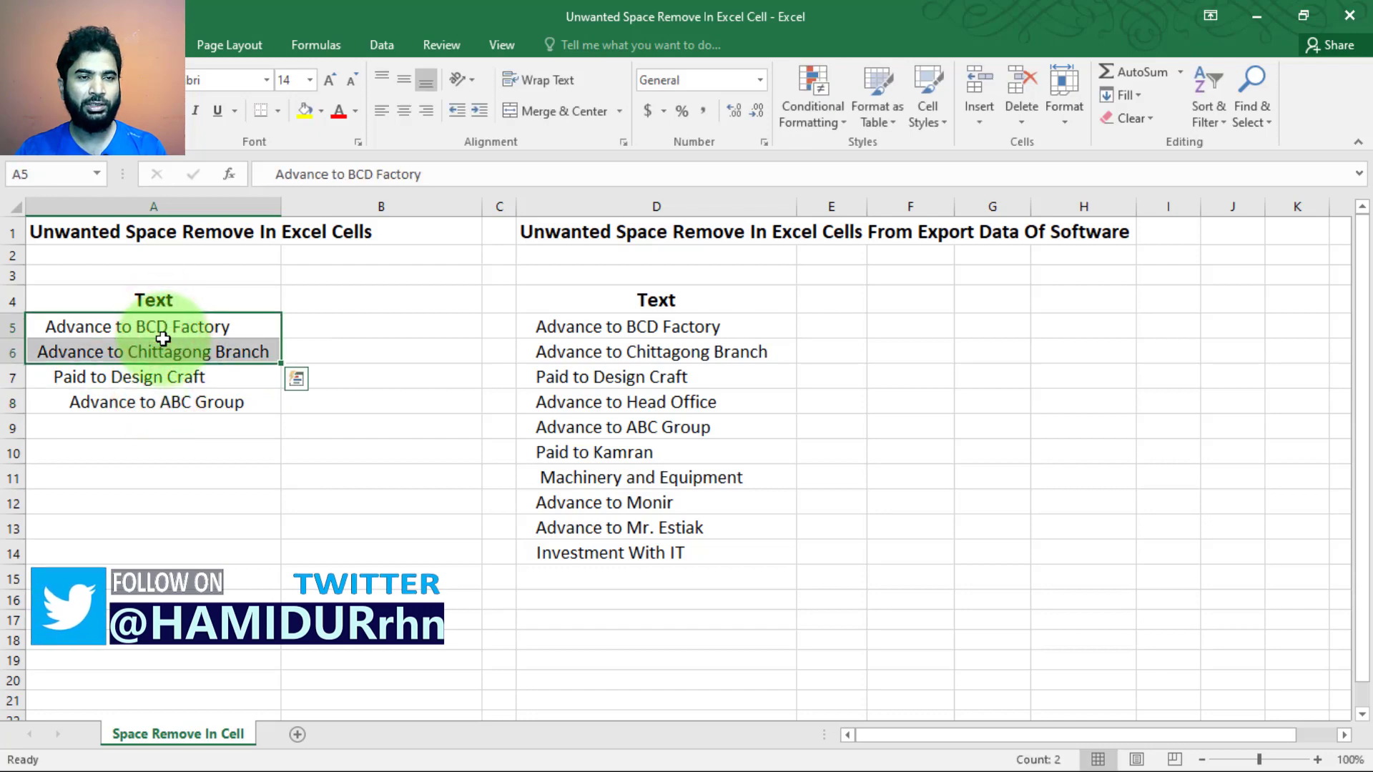
{"action": "left_click", "coordinate": [158, 395]}
{"action": "left_click", "coordinate": [147, 327]}
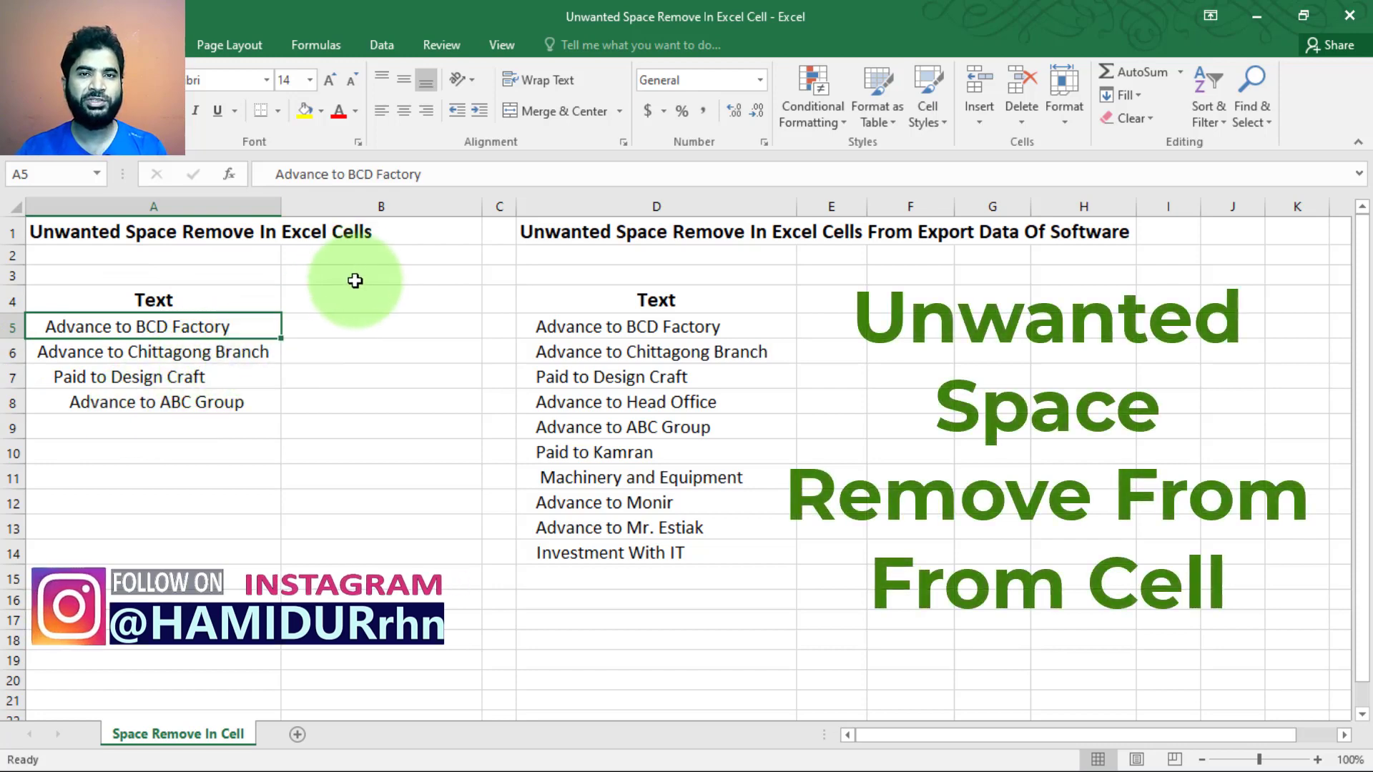
{"action": "key", "text": "Down"}
{"action": "key", "text": "Down"}
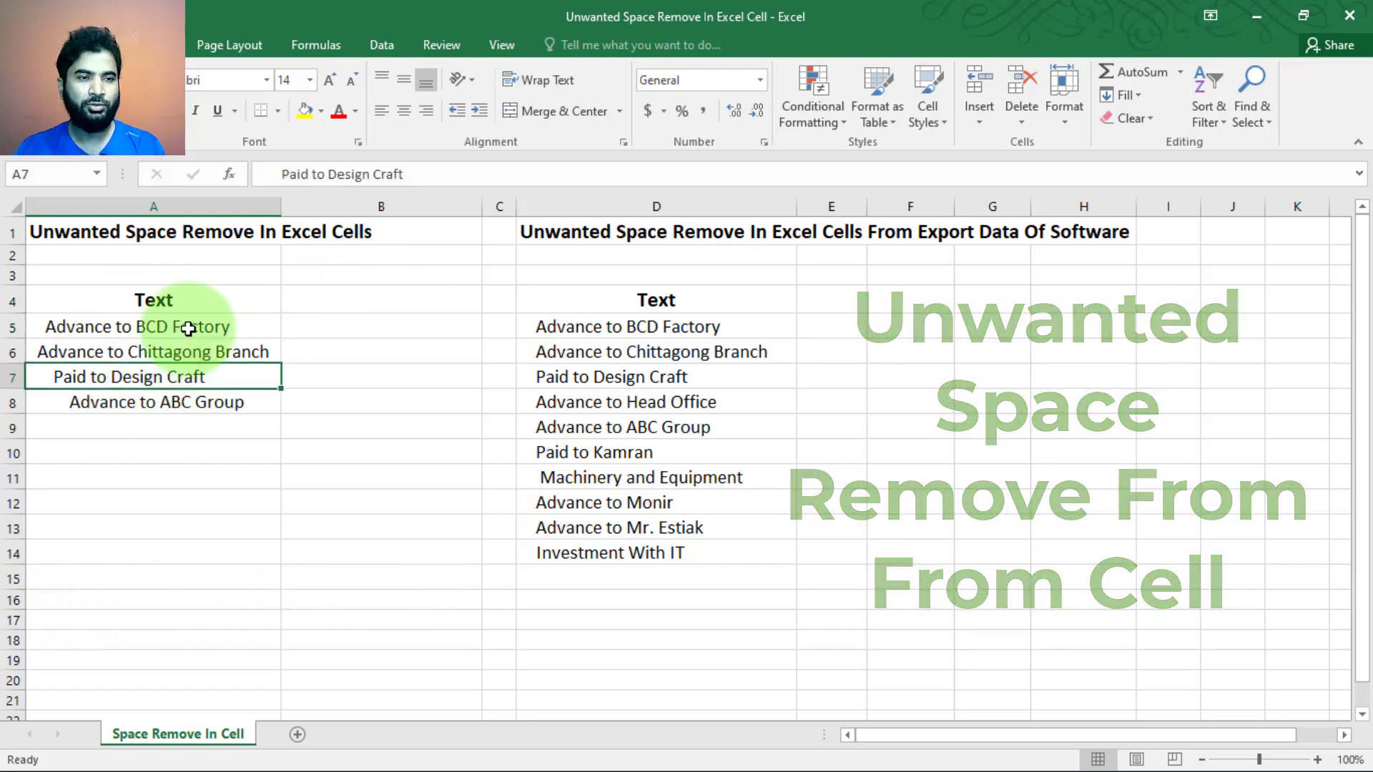
{"action": "mouse_move", "coordinate": [189, 329]}
{"action": "left_mouse_down"}
{"action": "mouse_move", "coordinate": [186, 401]}
{"action": "mouse_move", "coordinate": [188, 329]}
{"action": "left_mouse_up"}
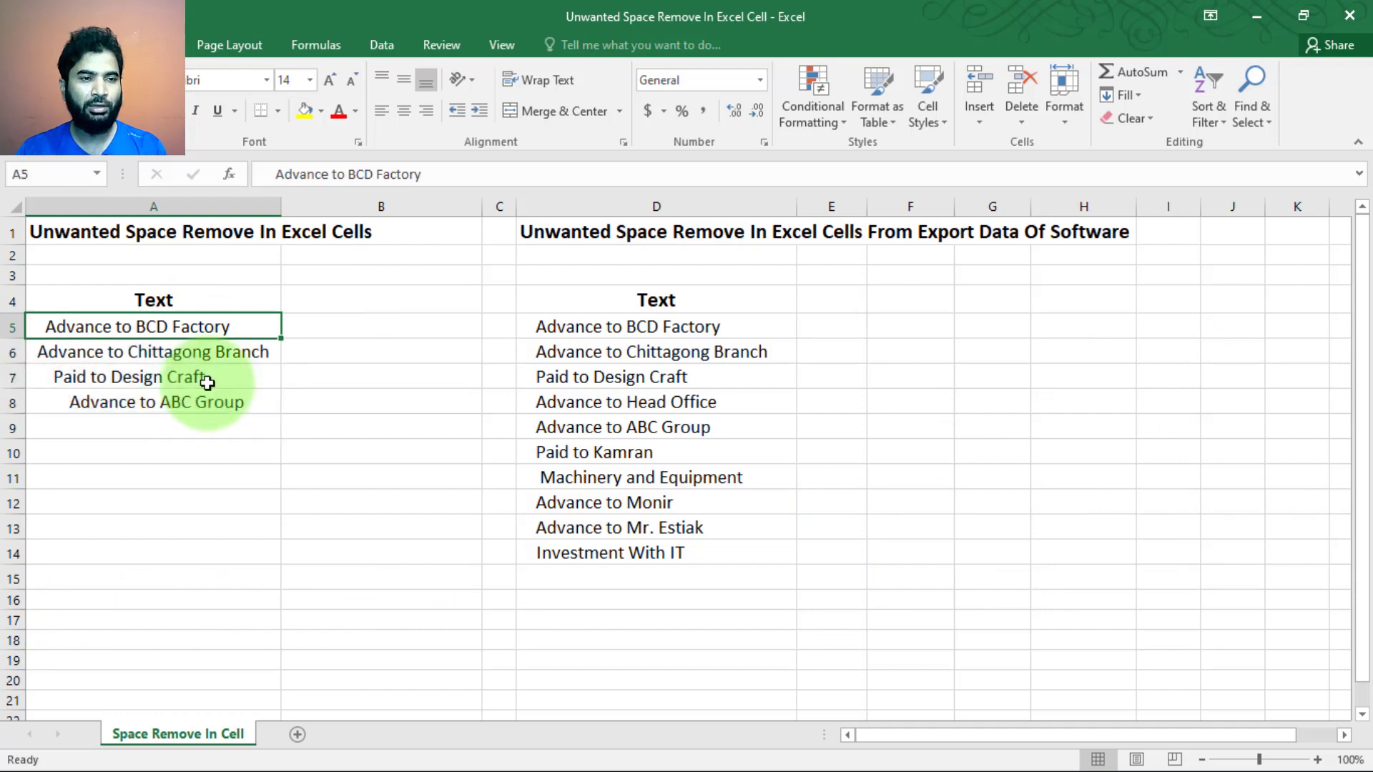
{"action": "left_click", "coordinate": [240, 347]}
{"action": "left_click", "coordinate": [217, 327]}
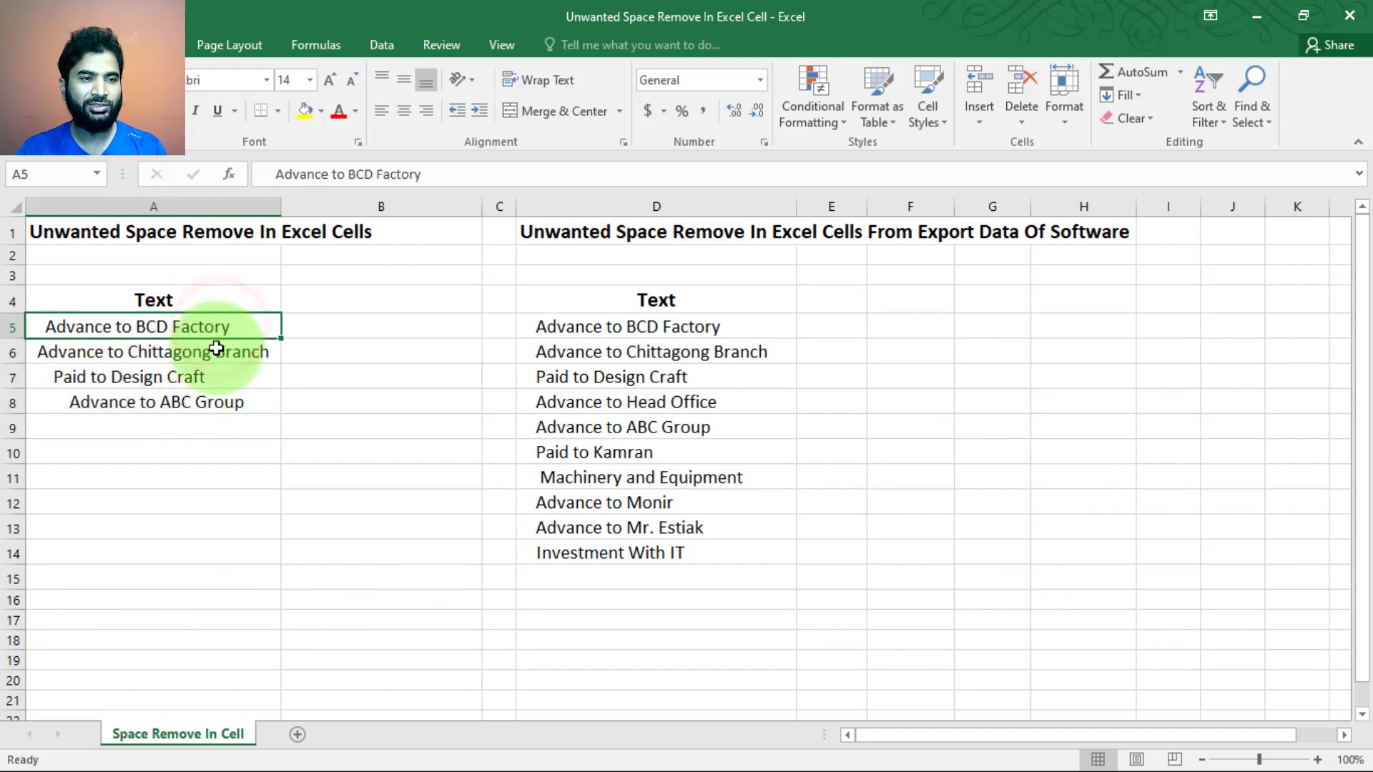
{"action": "left_click", "coordinate": [208, 398]}
{"action": "left_click", "coordinate": [214, 329]}
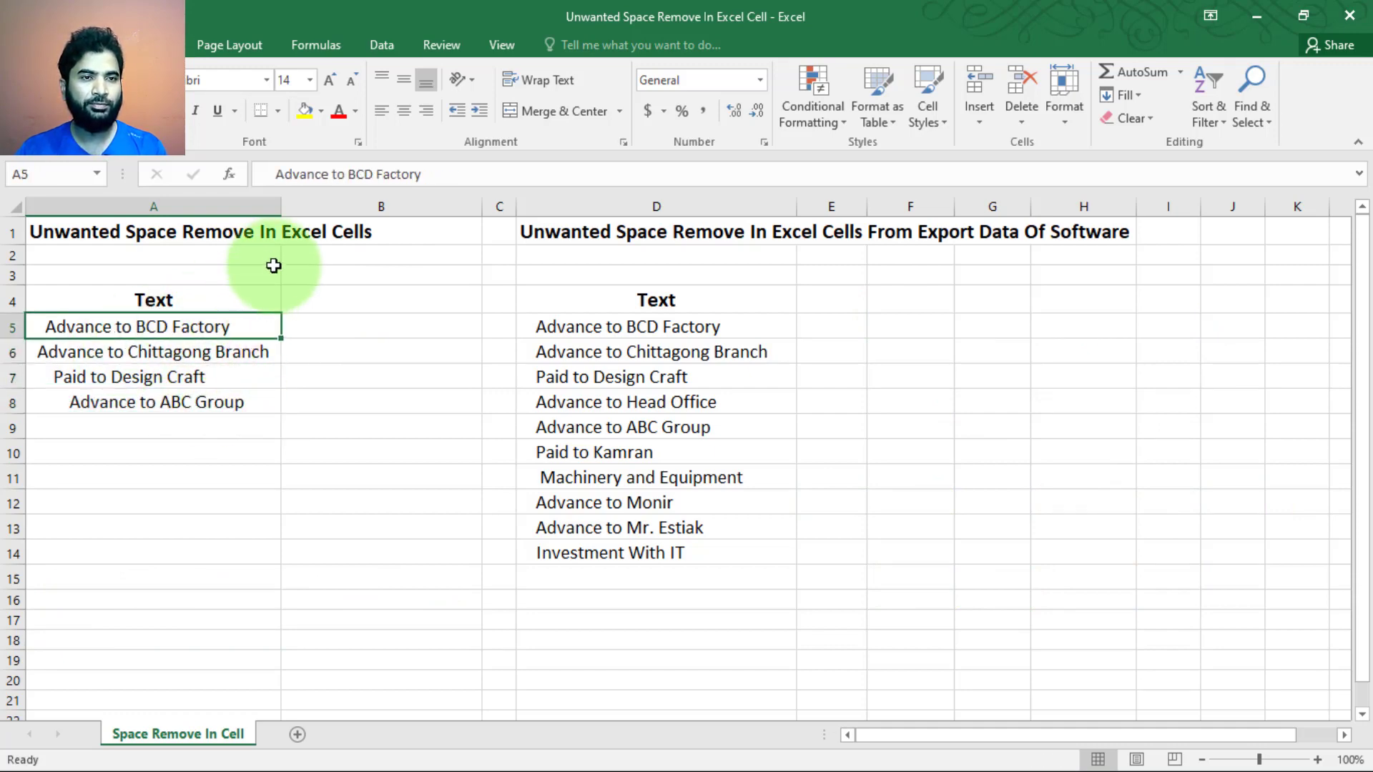
{"action": "left_click", "coordinate": [272, 174]}
{"action": "left_click", "coordinate": [100, 356]}
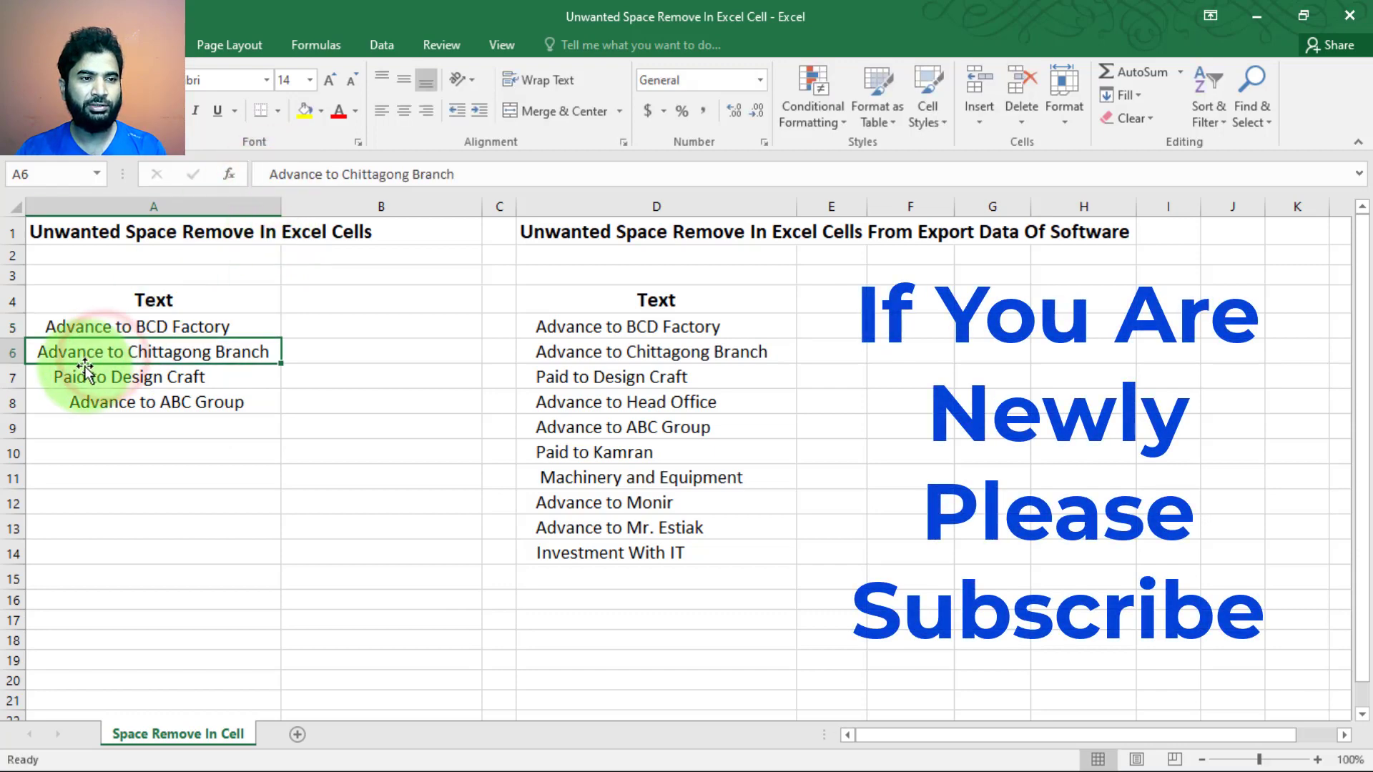
{"action": "left_click", "coordinate": [69, 376]}
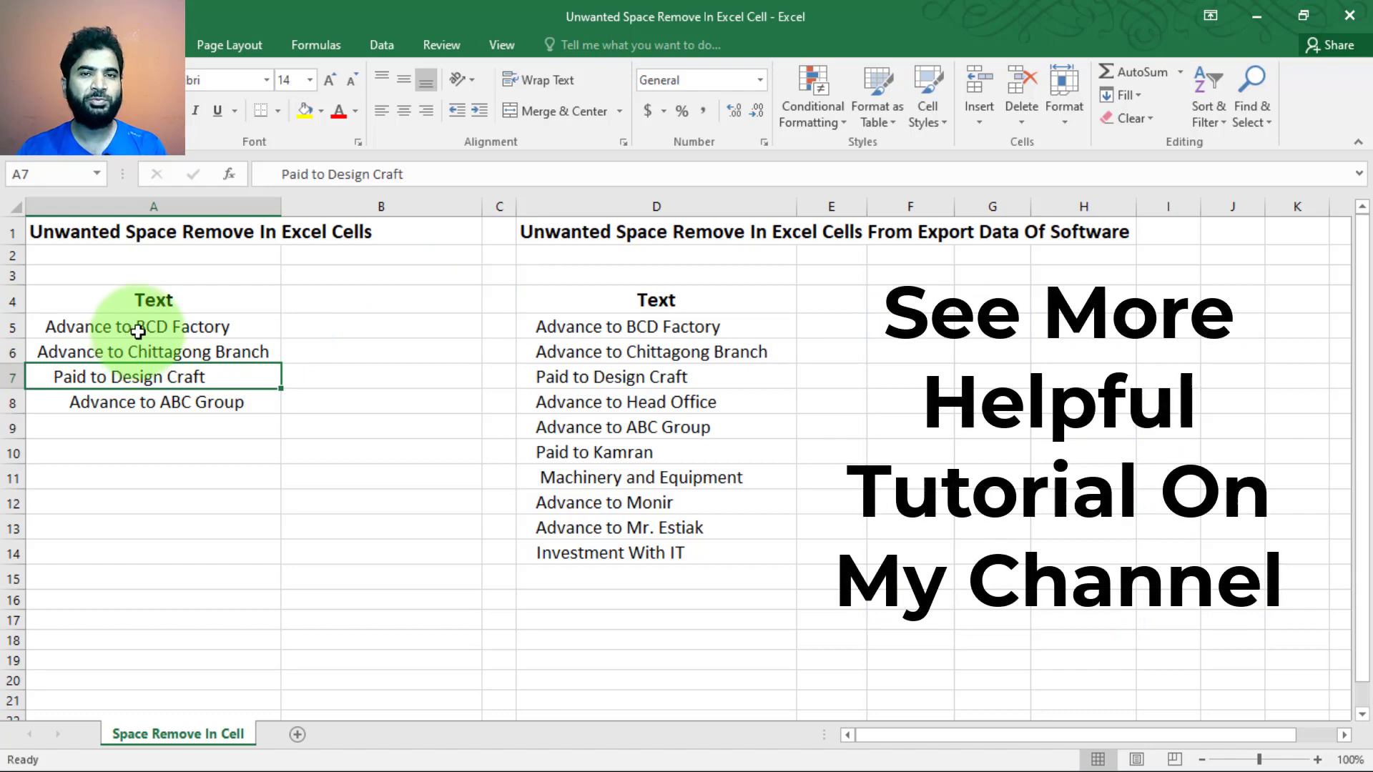
{"action": "left_click", "coordinate": [297, 429]}
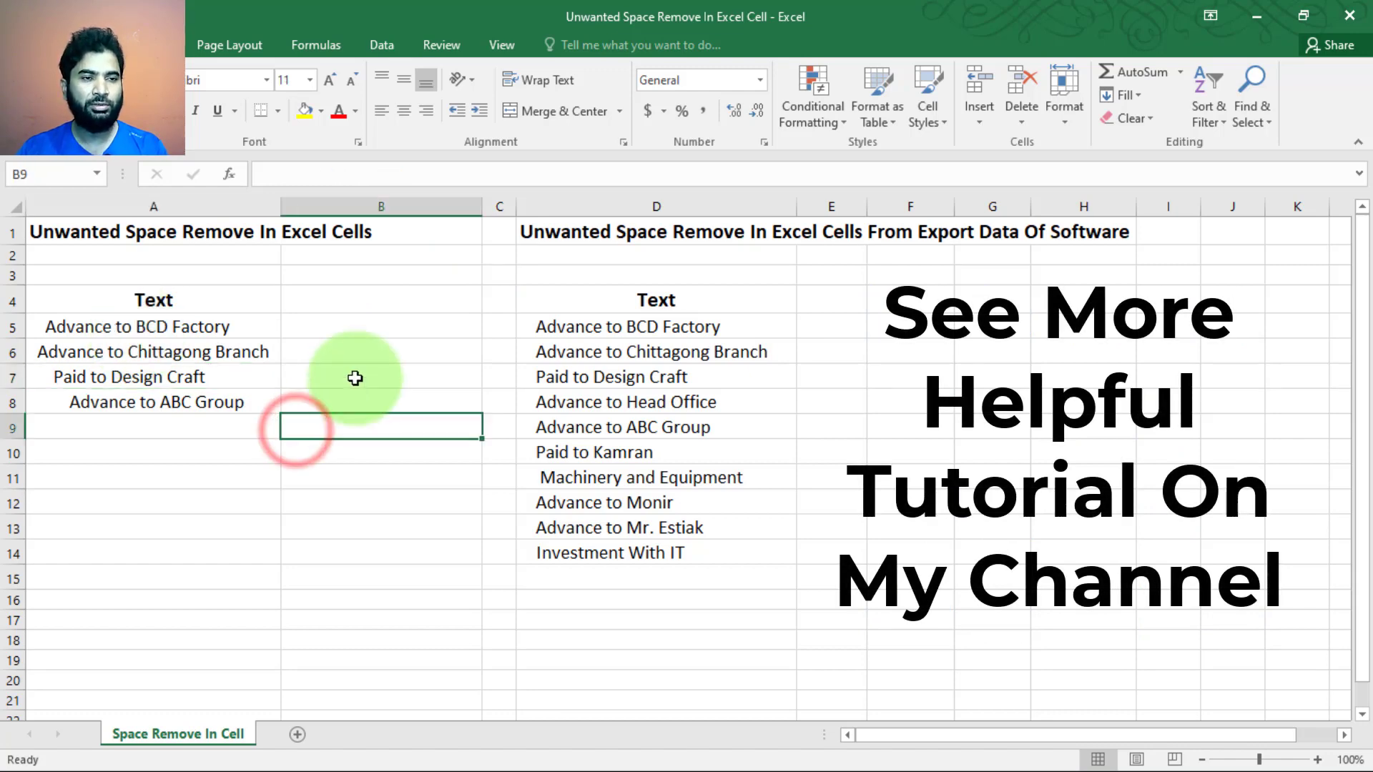
{"action": "left_click", "coordinate": [192, 209]}
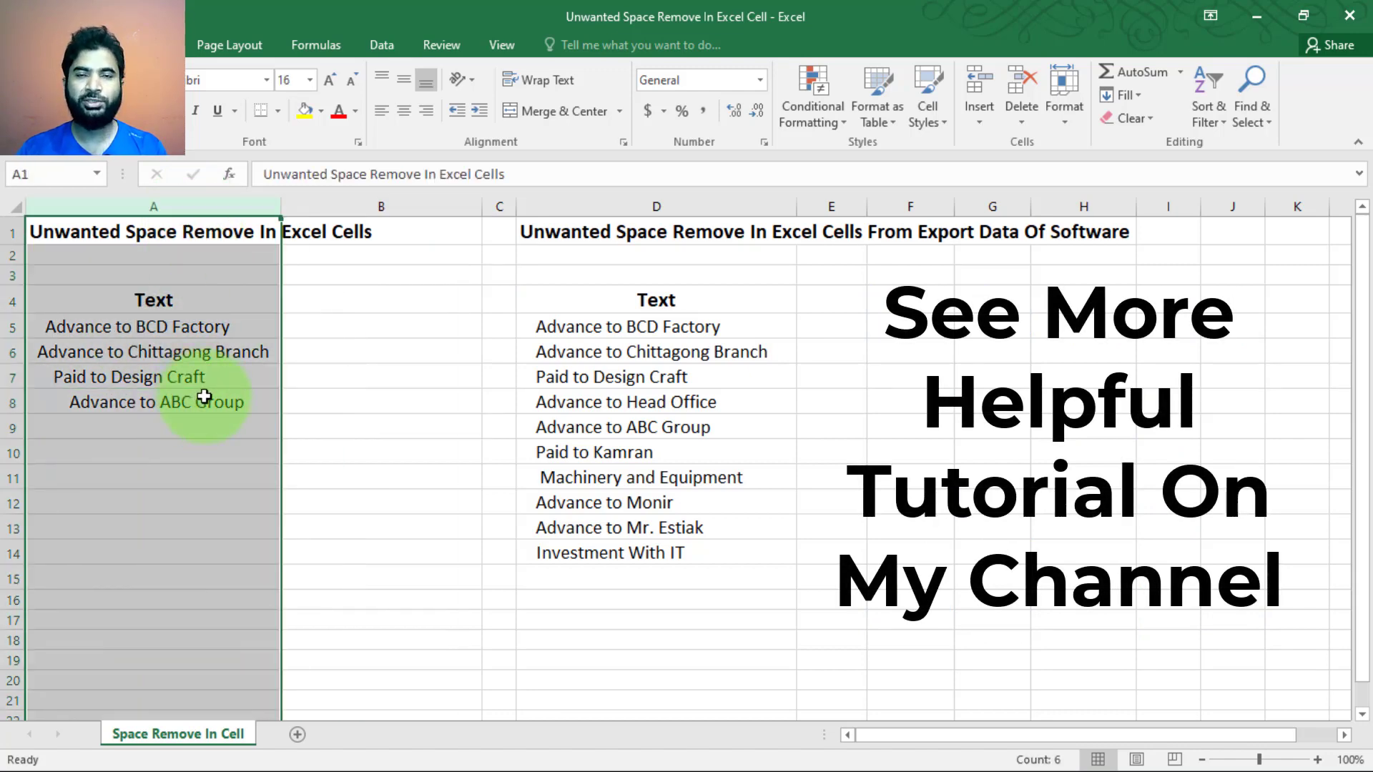
{"action": "left_click", "coordinate": [153, 326]}
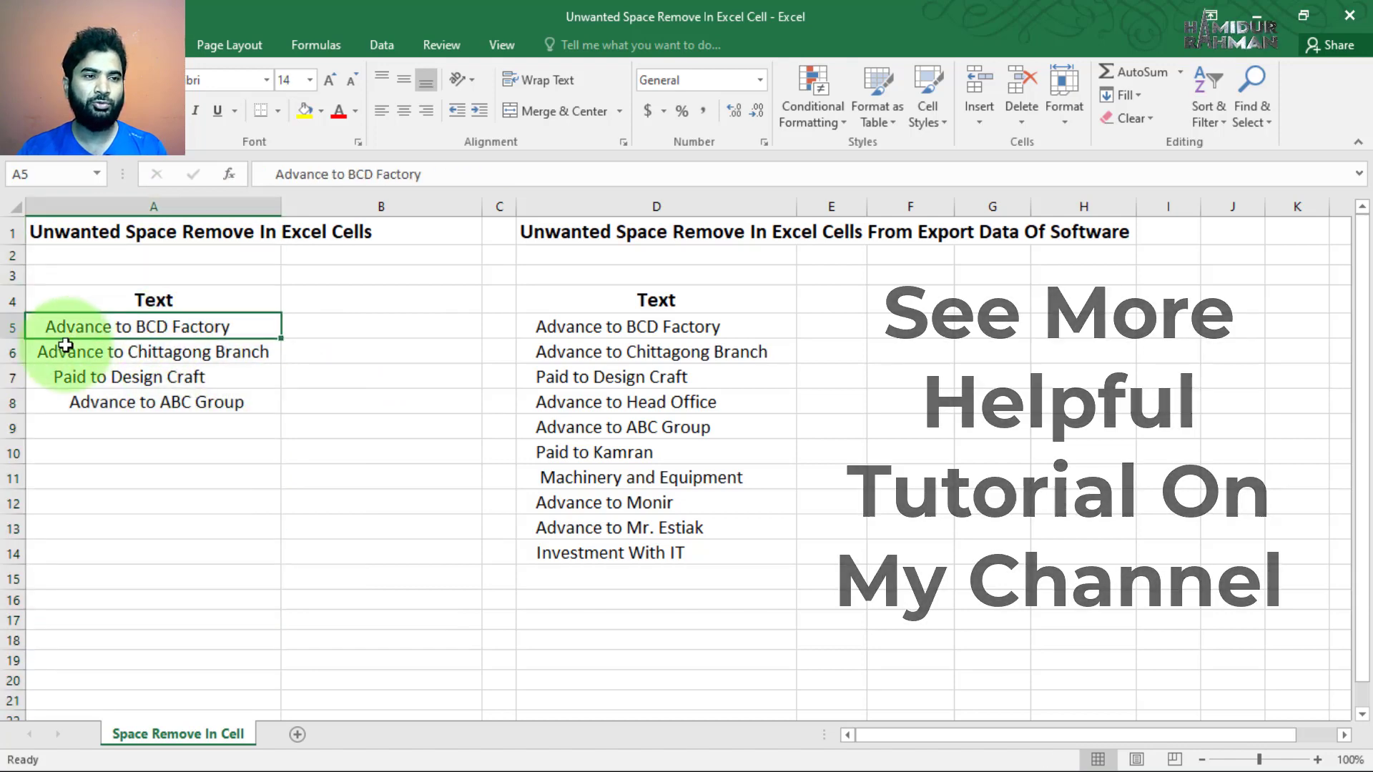
- Try to delete the leading spaces in cell A5 manually
{"action": "double_click", "coordinate": [48, 326]}
{"action": "key", "text": "BackSpace"}
{"action": "key", "text": "BackSpace"}
{"action": "key", "text": "BackSpace"}
{"action": "key", "text": "BackSpace"}
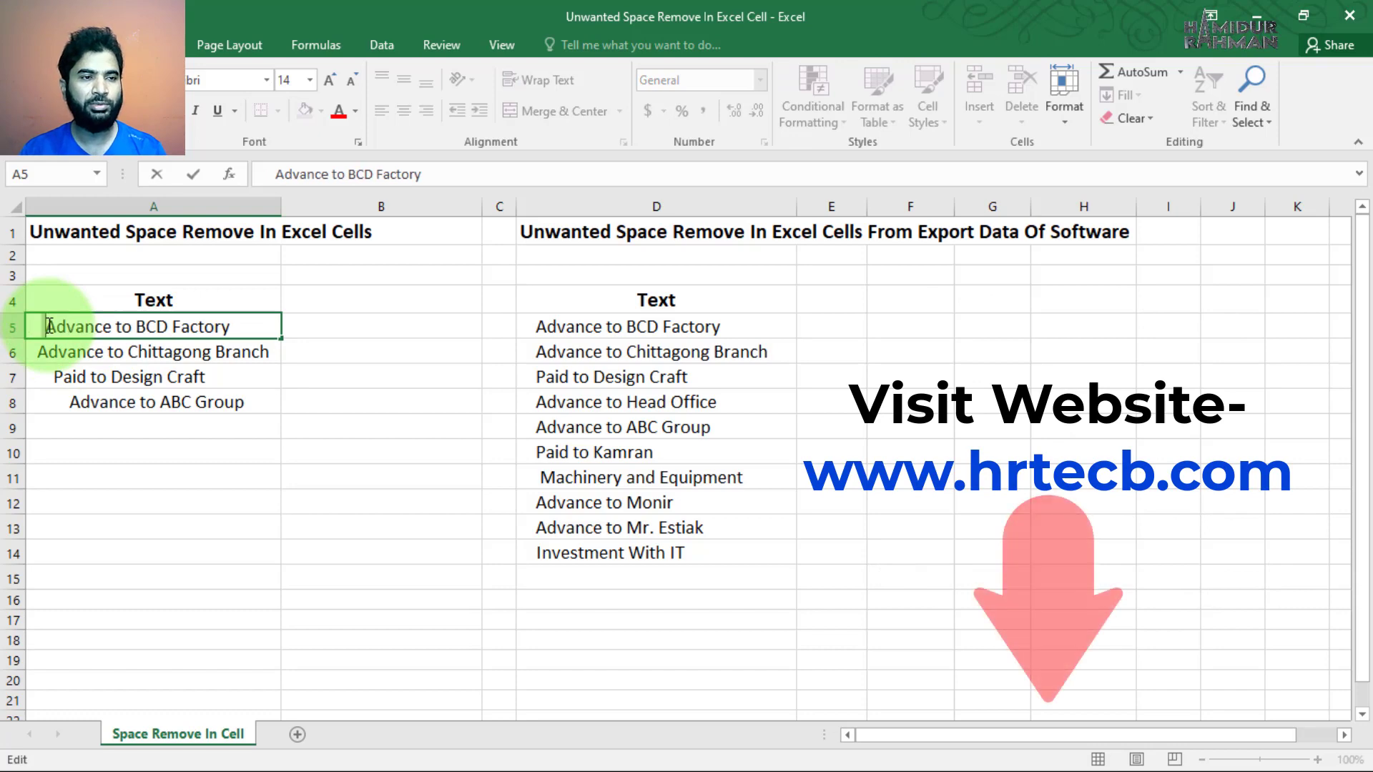
{"action": "left_click", "coordinate": [126, 472]}
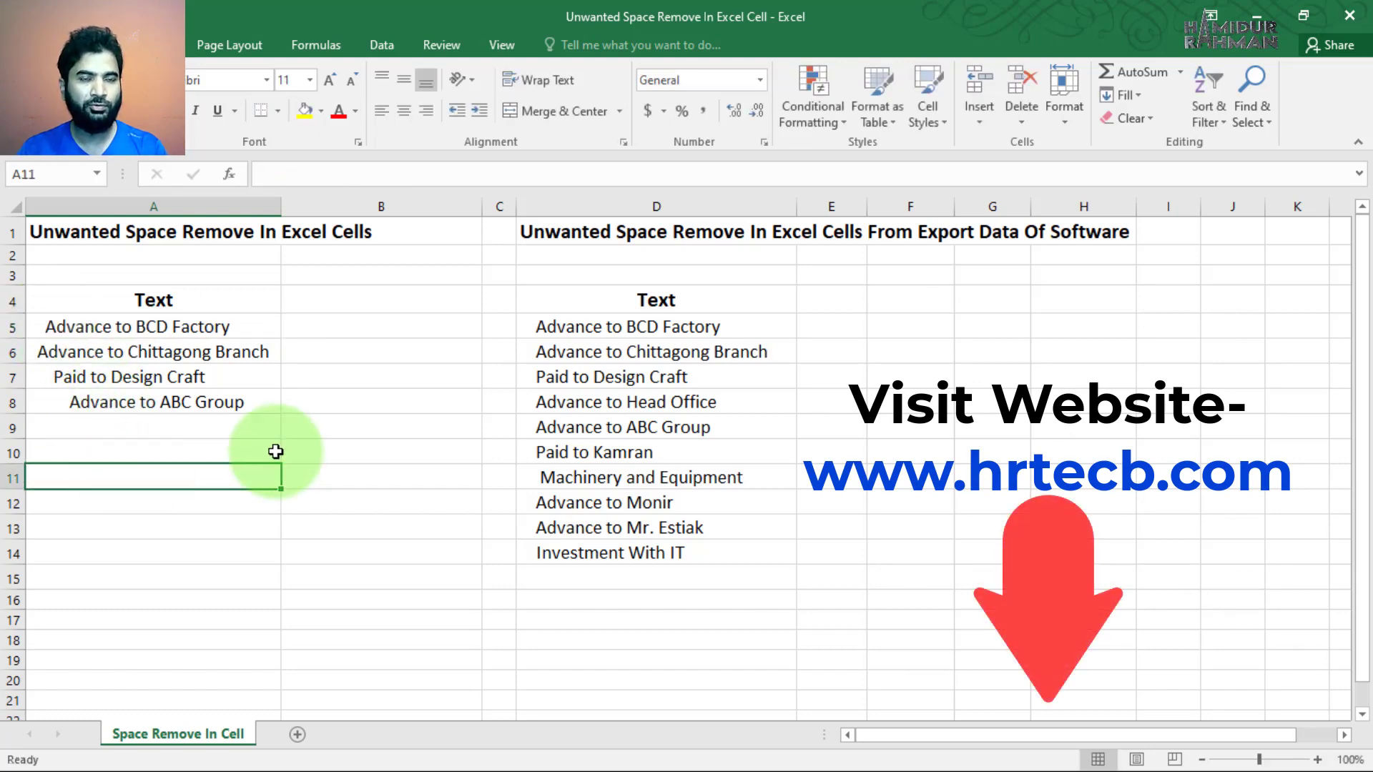
{"action": "left_click", "coordinate": [278, 429]}
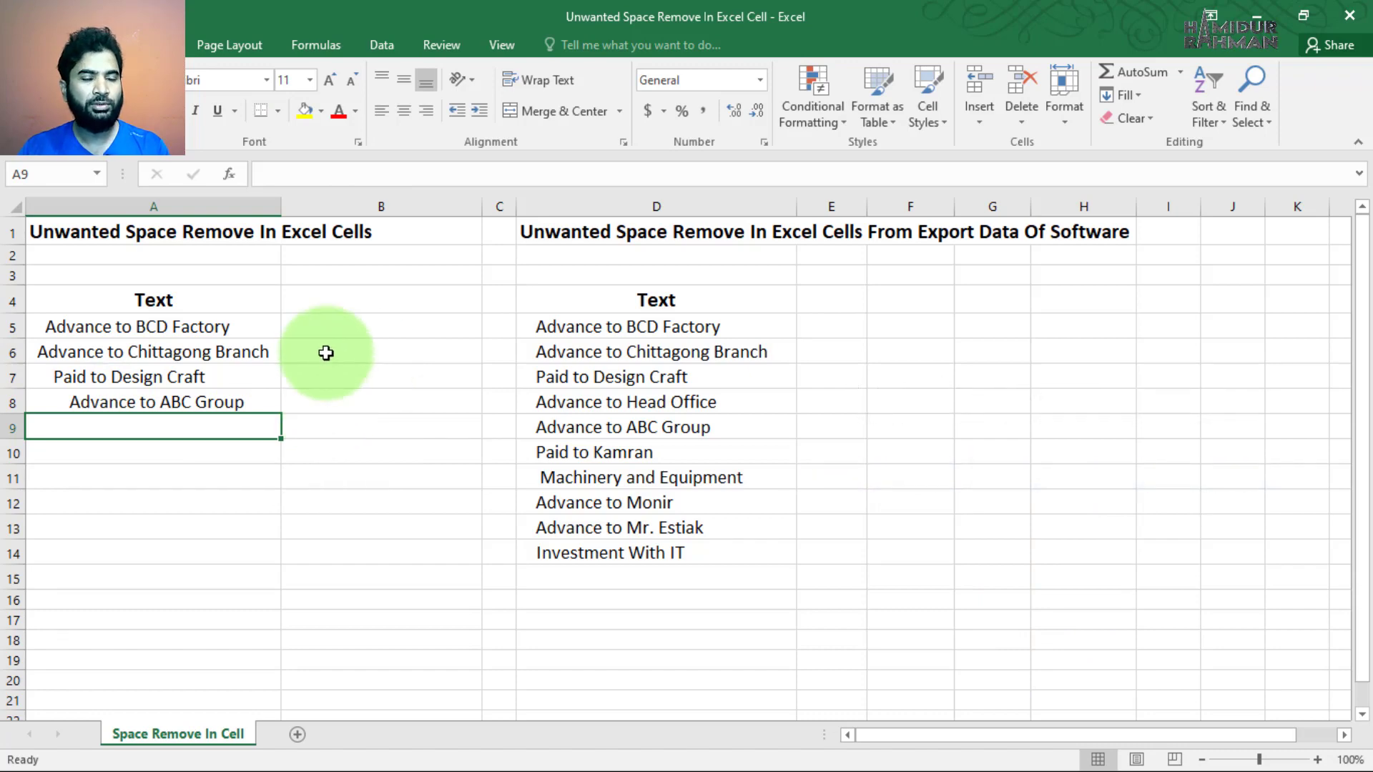
- Select column A and open Find and Replace with its replacement options
{"action": "left_click", "coordinate": [176, 207]}
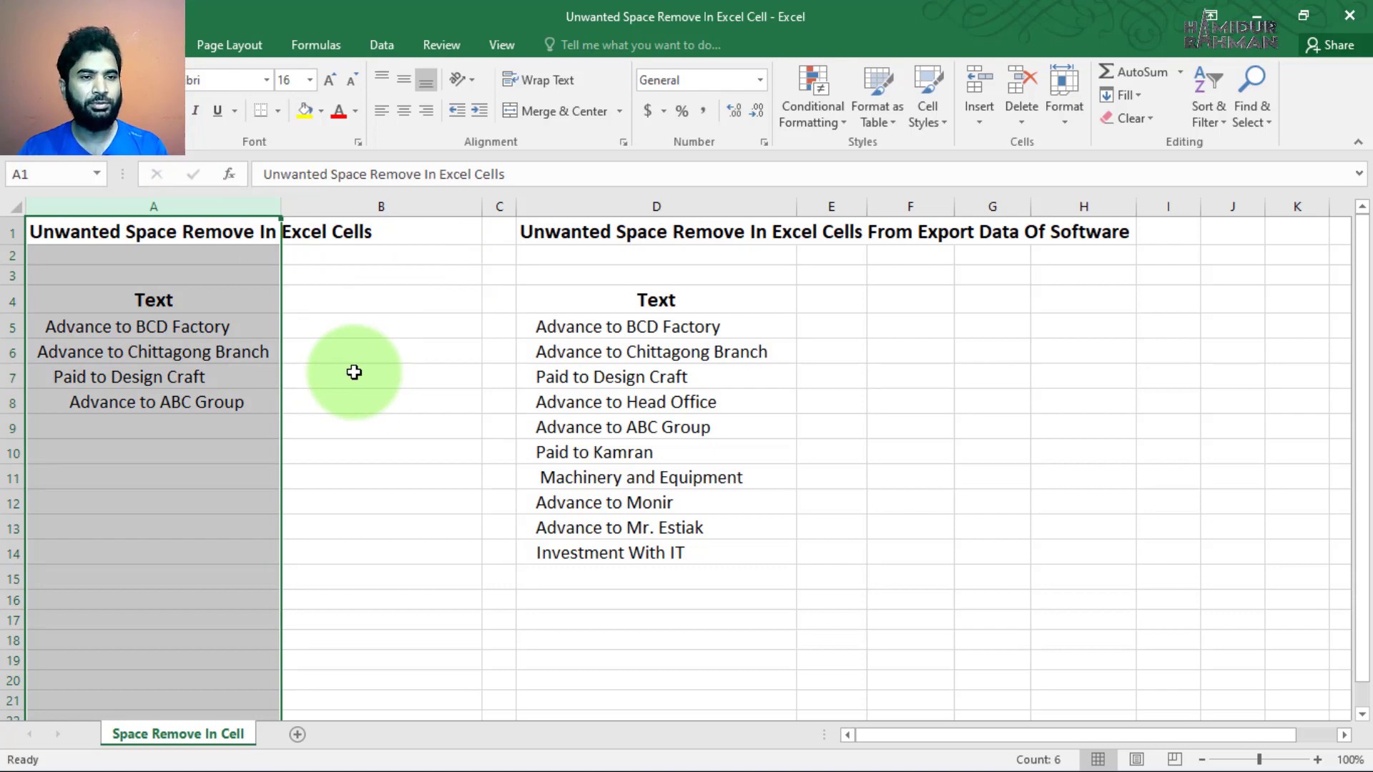
{"action": "left_click", "coordinate": [349, 329]}
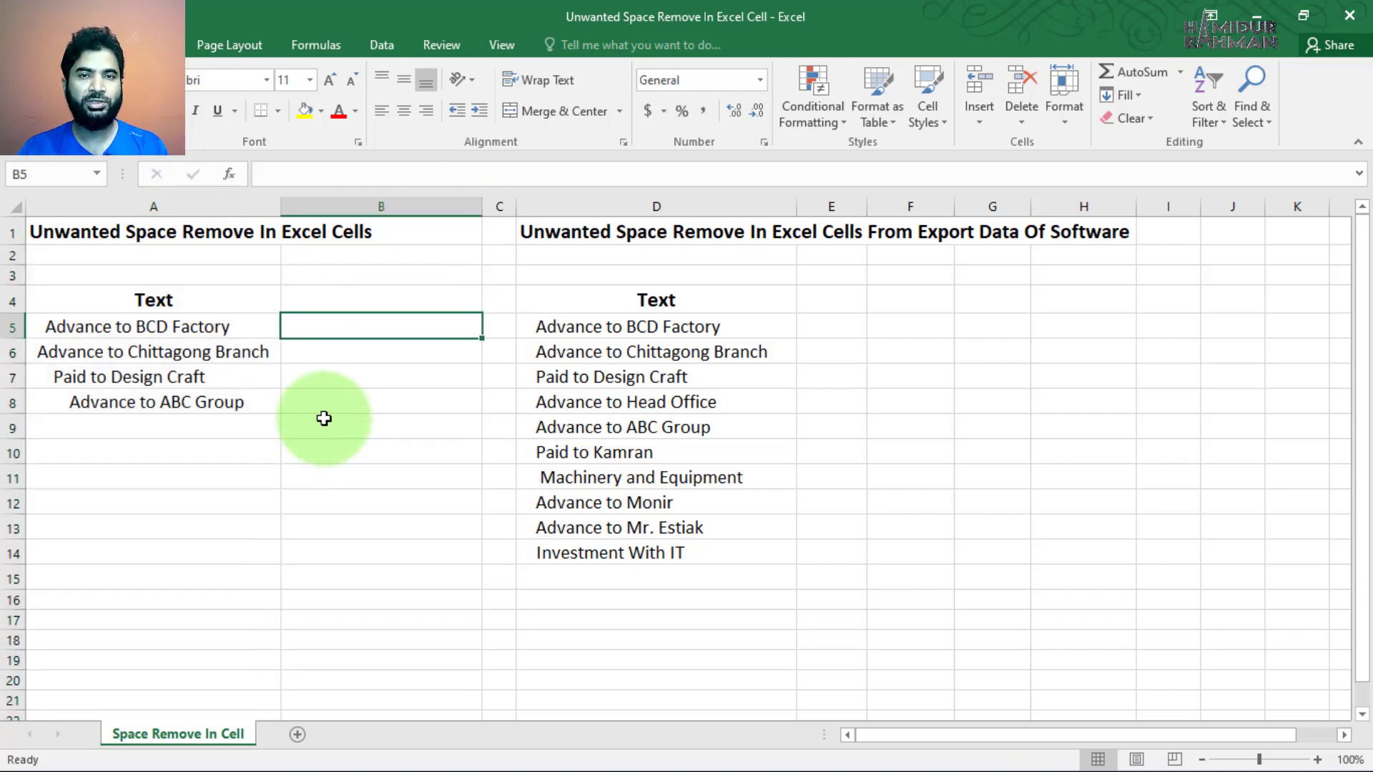
{"action": "left_click", "coordinate": [201, 207]}
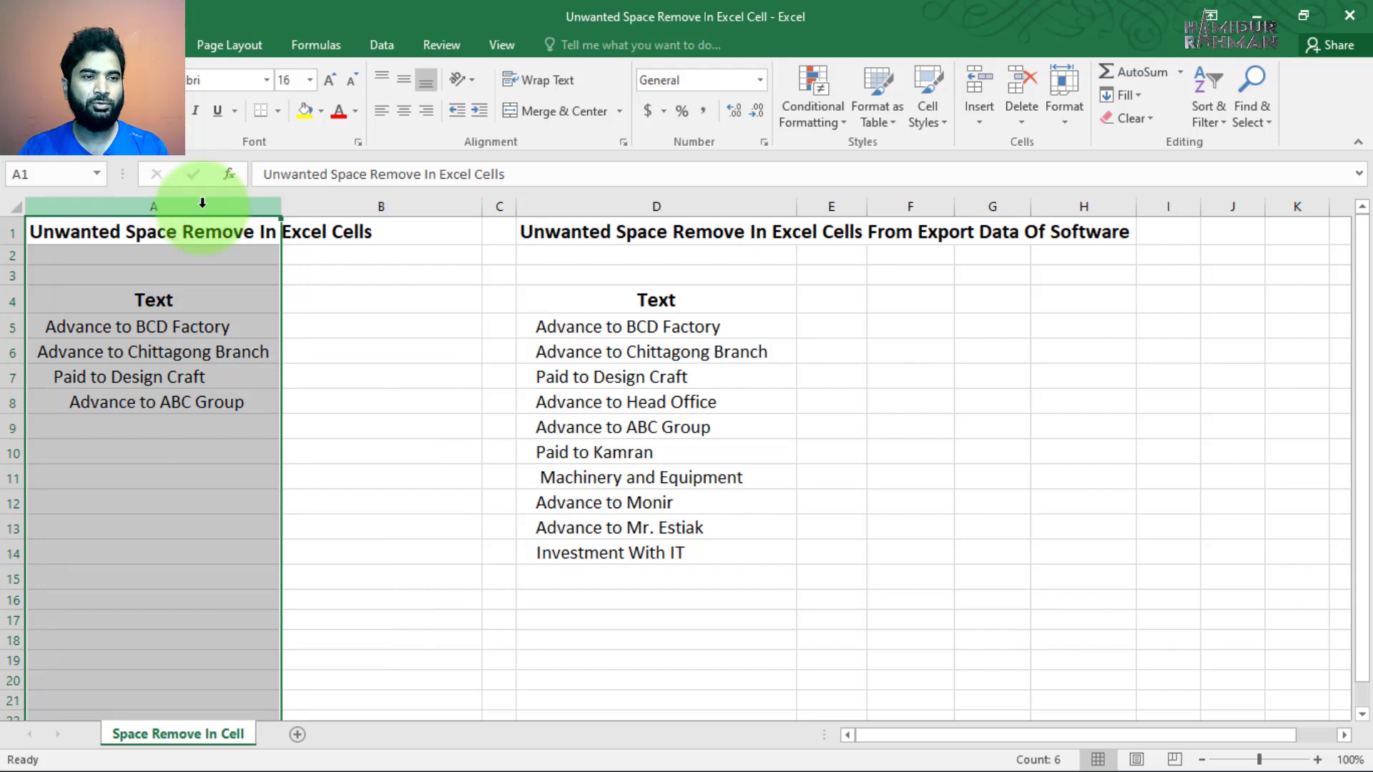
{"action": "key", "text": "ctrl+f"}
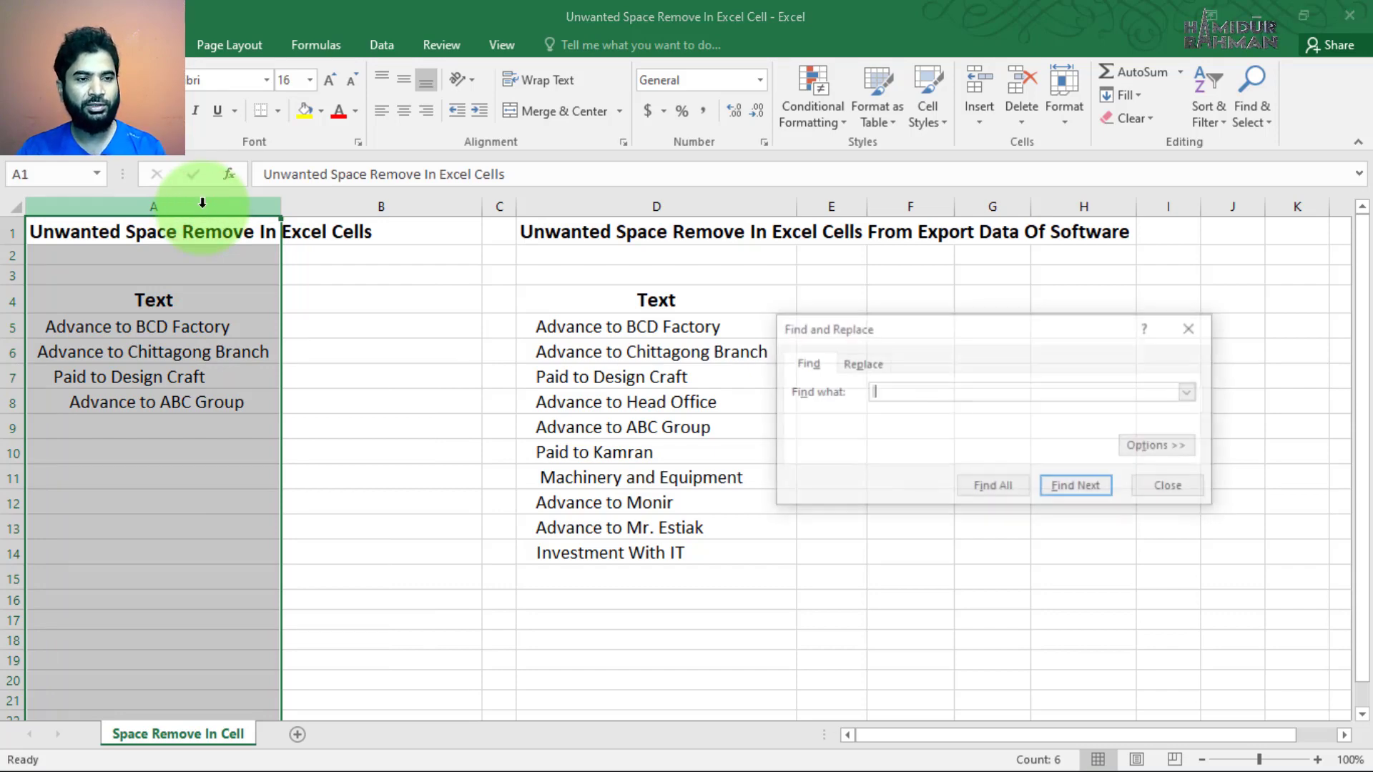
{"action": "left_click", "coordinate": [865, 364]}
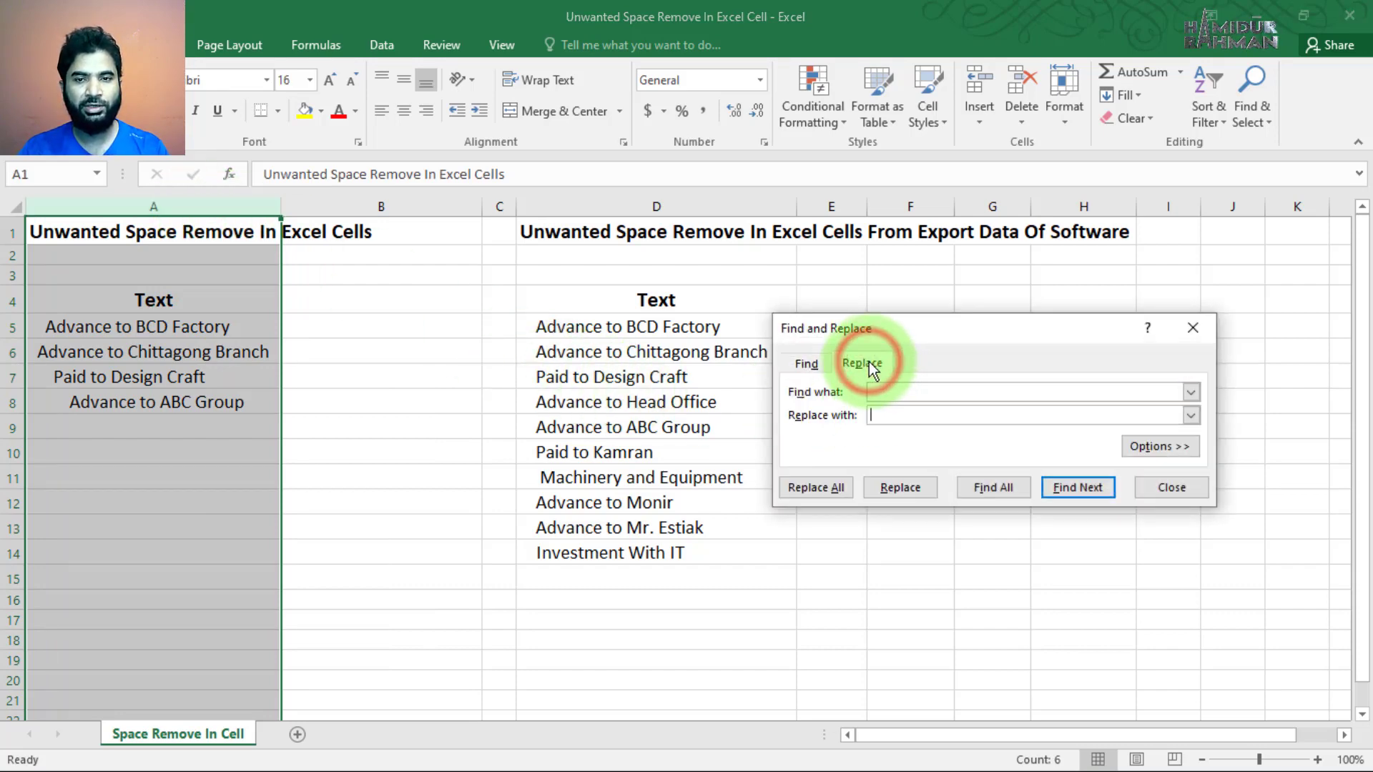
{"action": "left_click", "coordinate": [882, 390]}
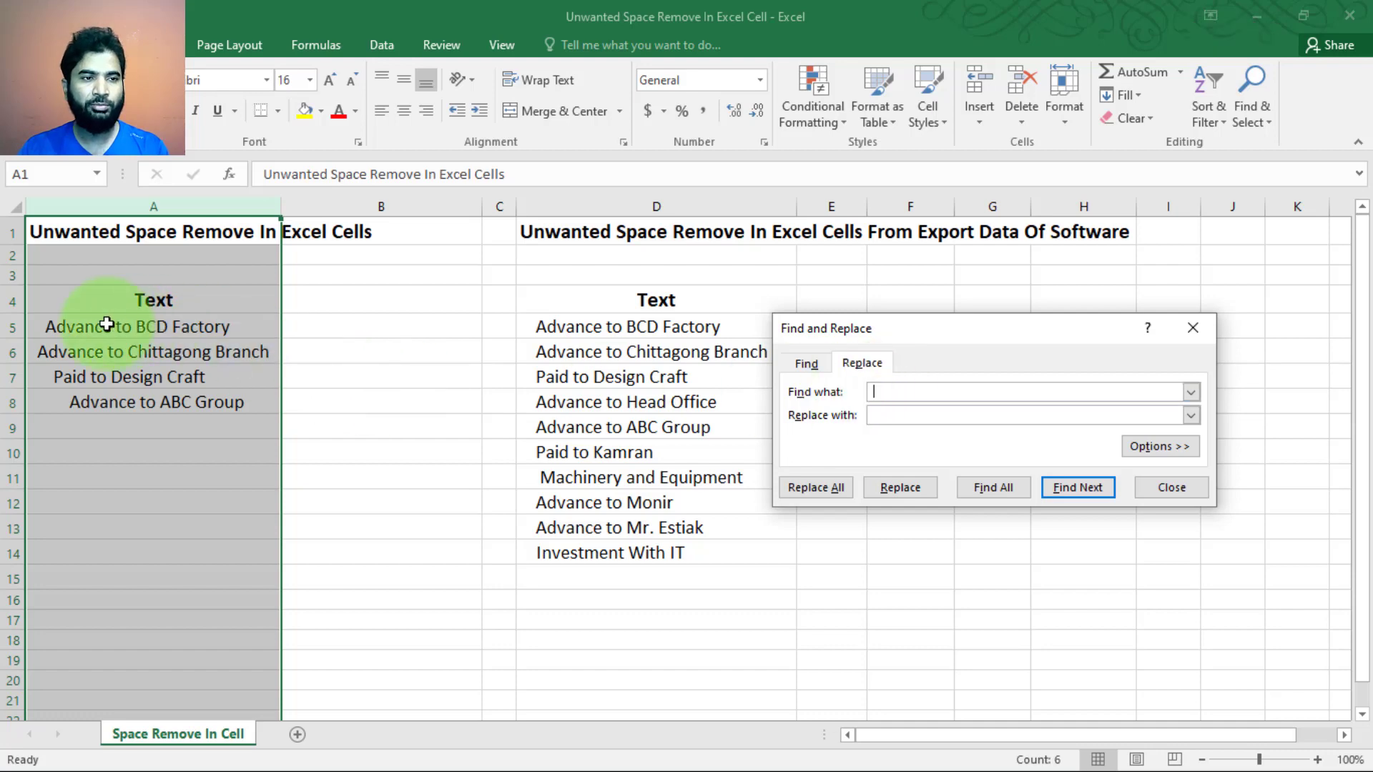
- Check the leading spaces in cells A5, A6 and A8
{"action": "left_click", "coordinate": [60, 328]}
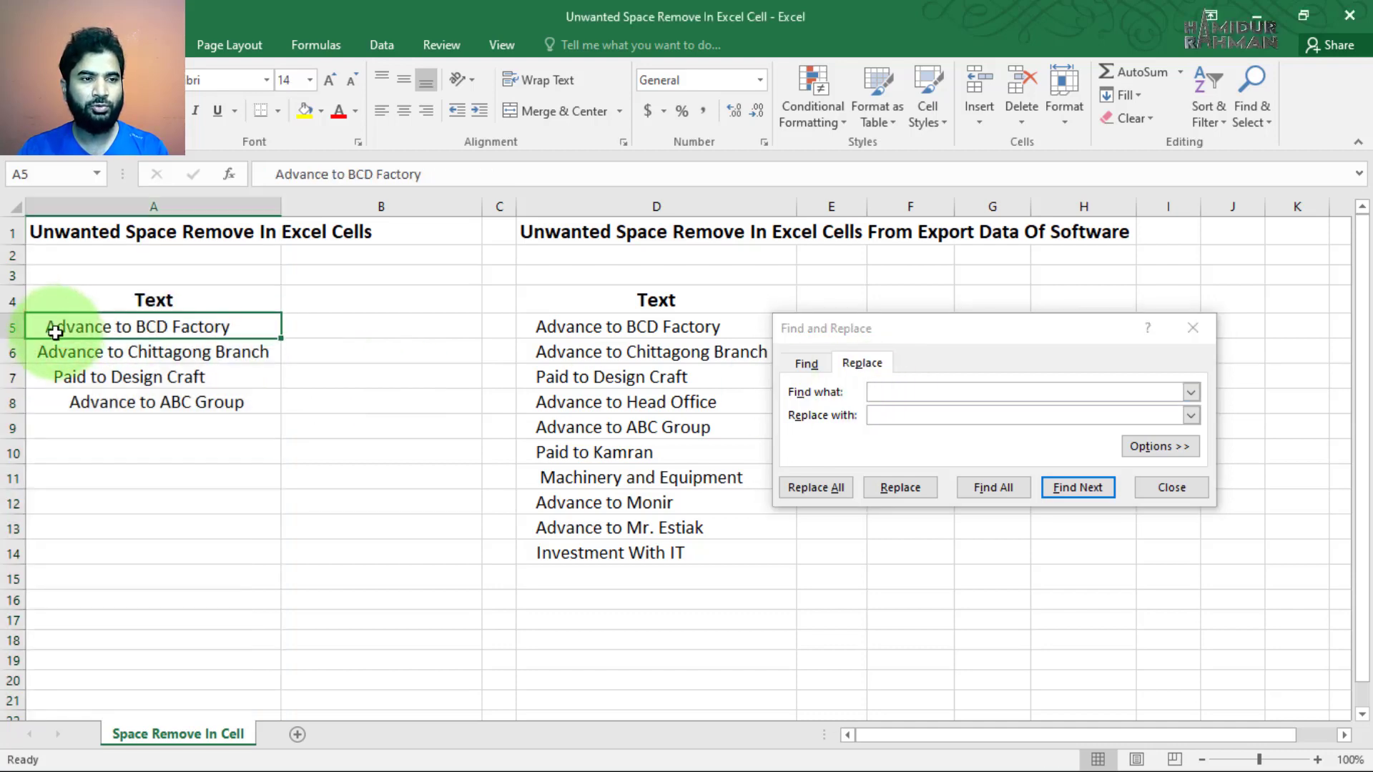
{"action": "left_click", "coordinate": [50, 352]}
{"action": "left_click", "coordinate": [53, 394]}
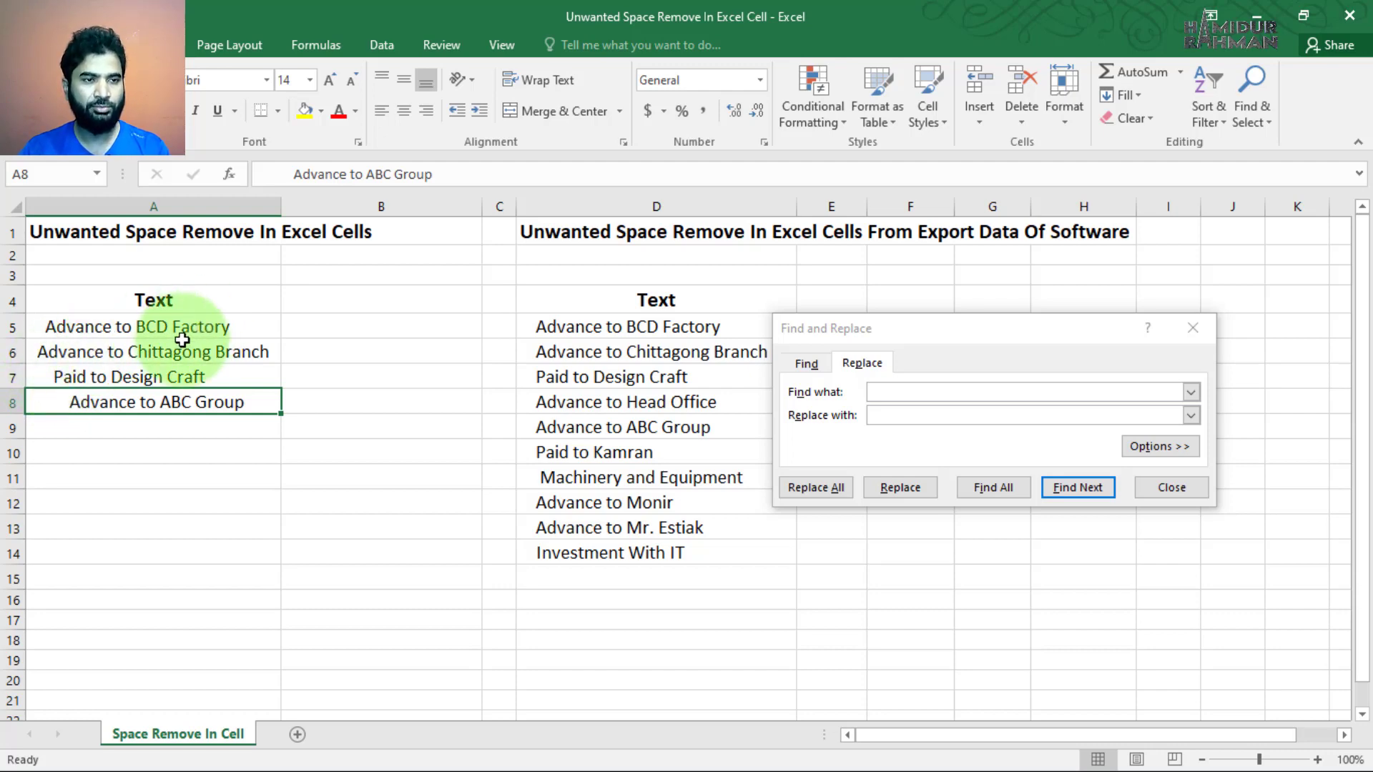
{"action": "left_click", "coordinate": [148, 330]}
- Replace every run of three consecutive spaces in column A with nothing
{"action": "left_click", "coordinate": [174, 206]}
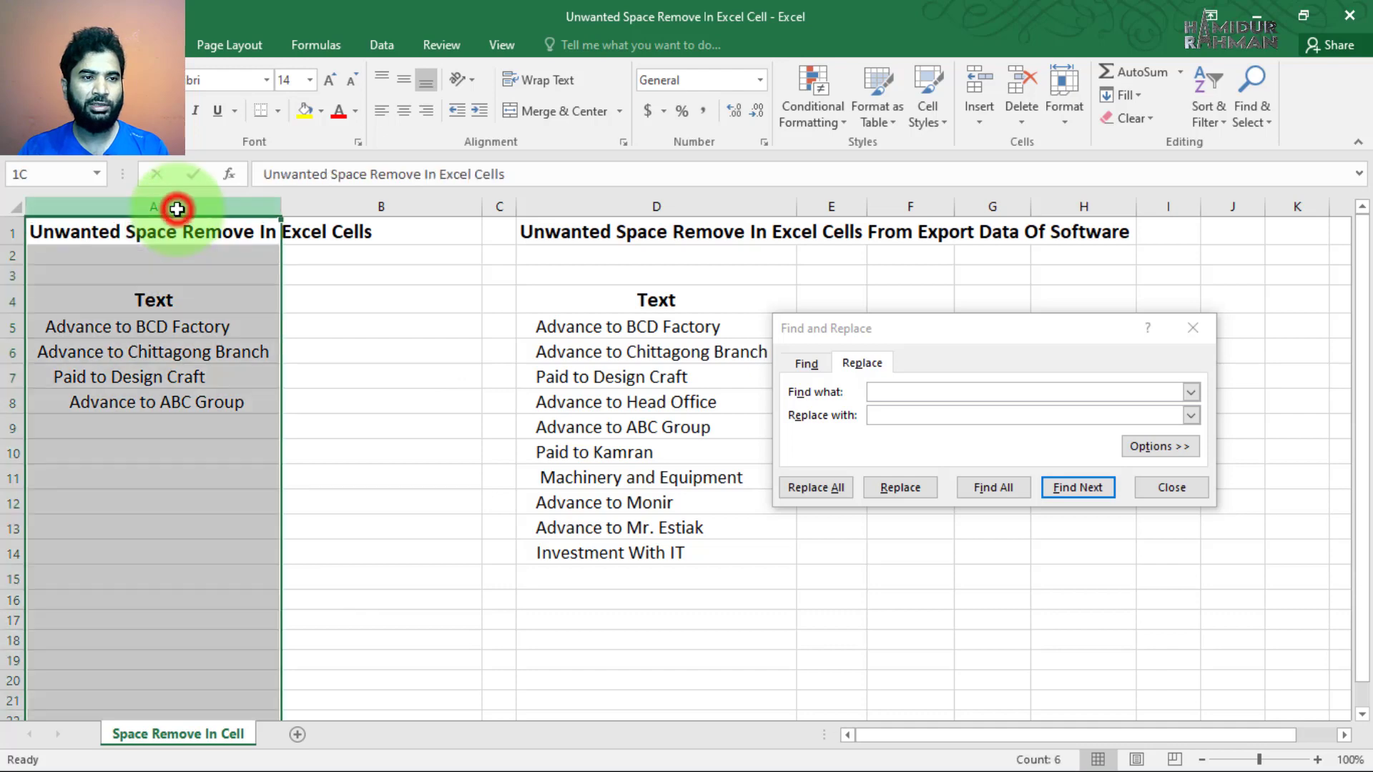
{"action": "left_click", "coordinate": [920, 392]}
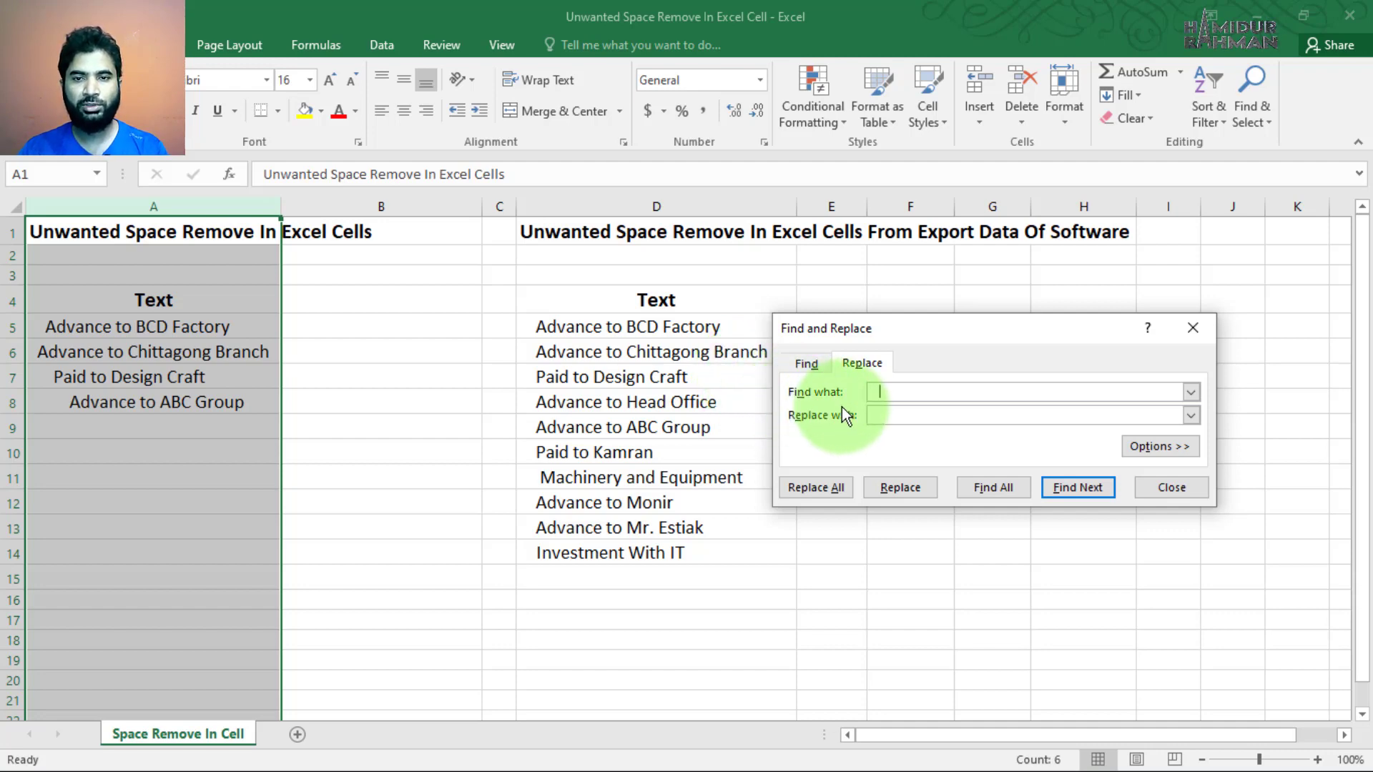
{"action": "left_click", "coordinate": [903, 418]}
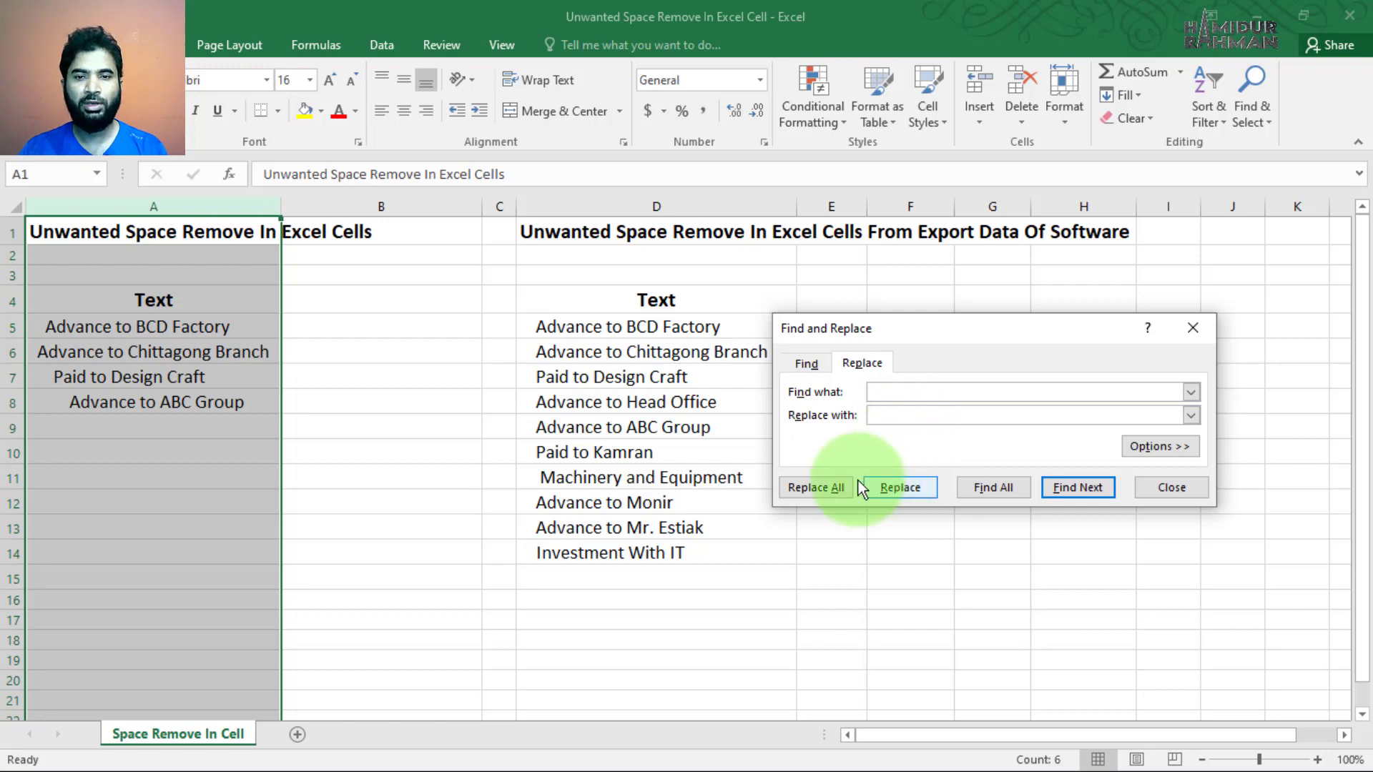
{"action": "left_click", "coordinate": [832, 491]}
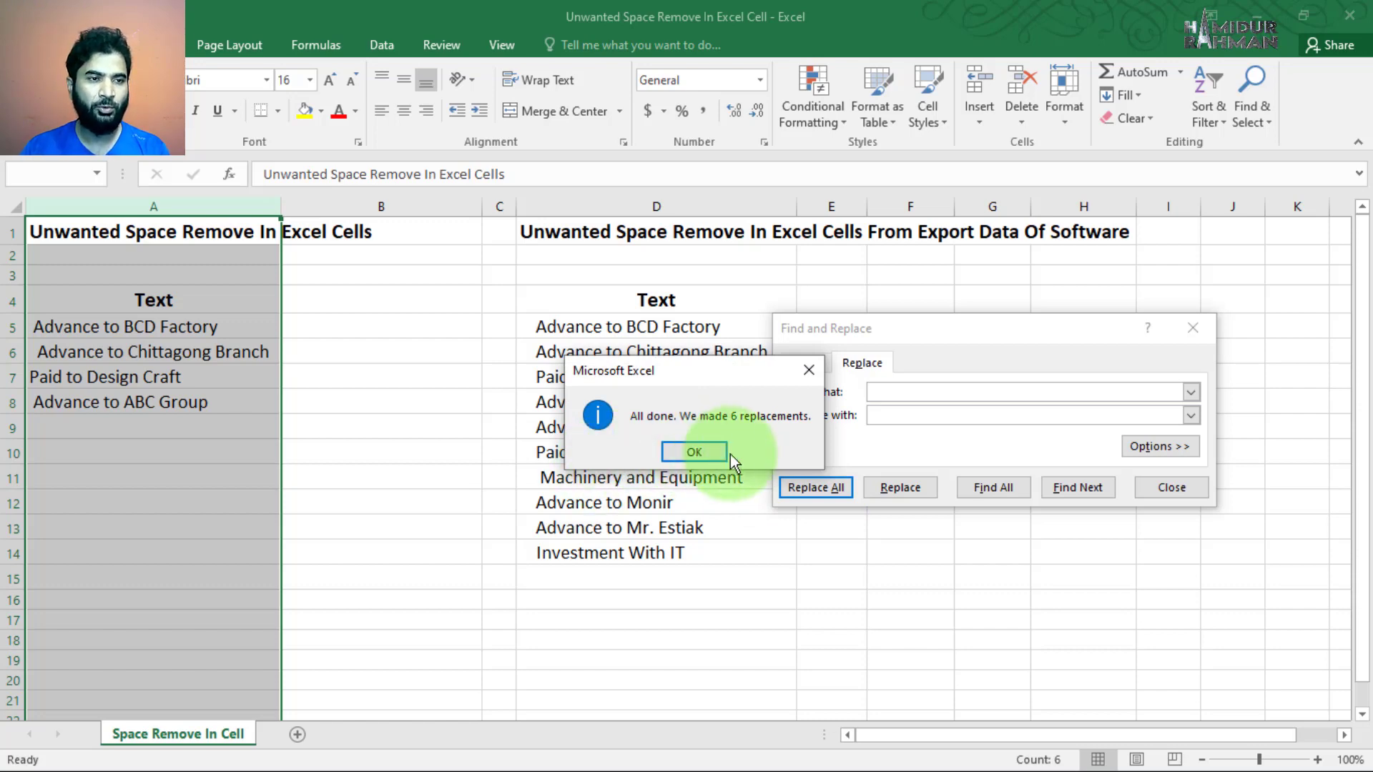
{"action": "left_click", "coordinate": [707, 450]}
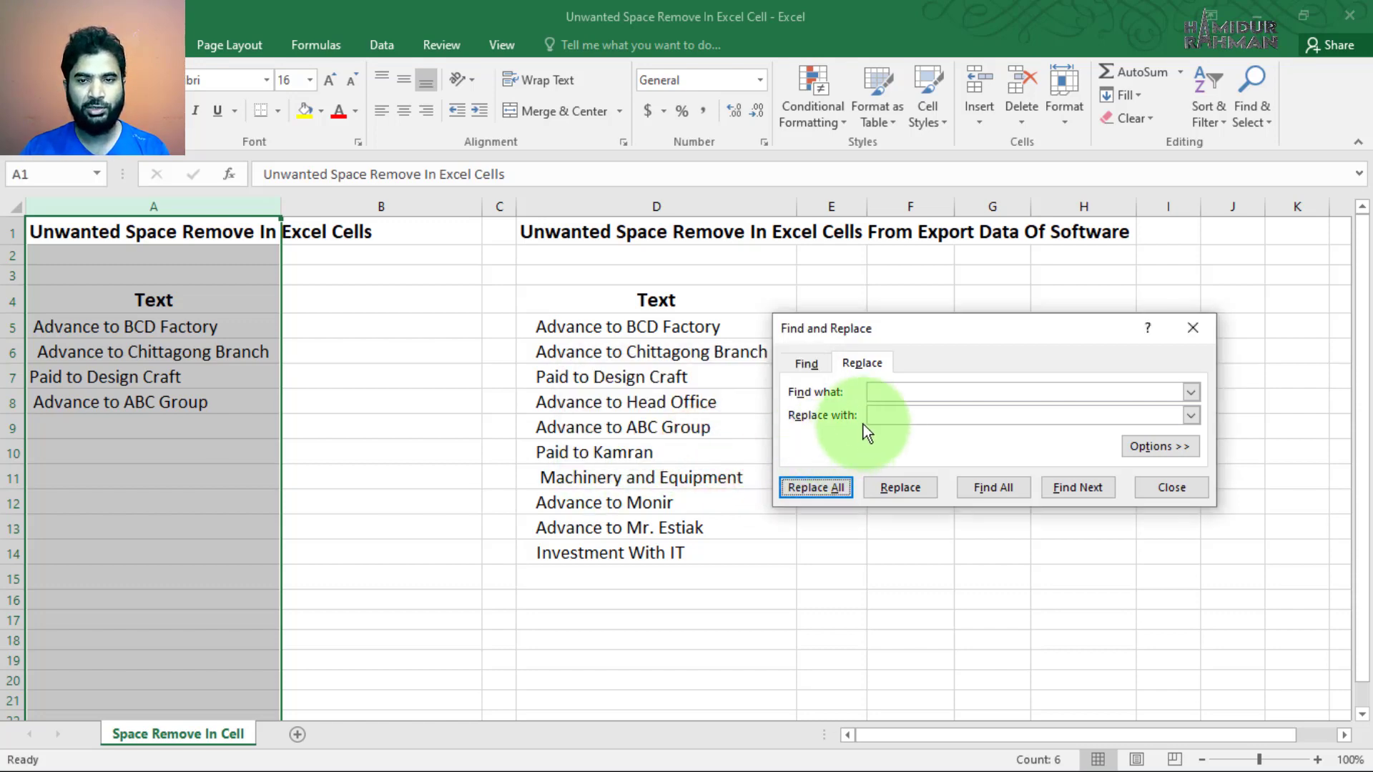
- Replace every remaining single space in column A with nothing and close Find and Replace
{"action": "left_click", "coordinate": [879, 394]}
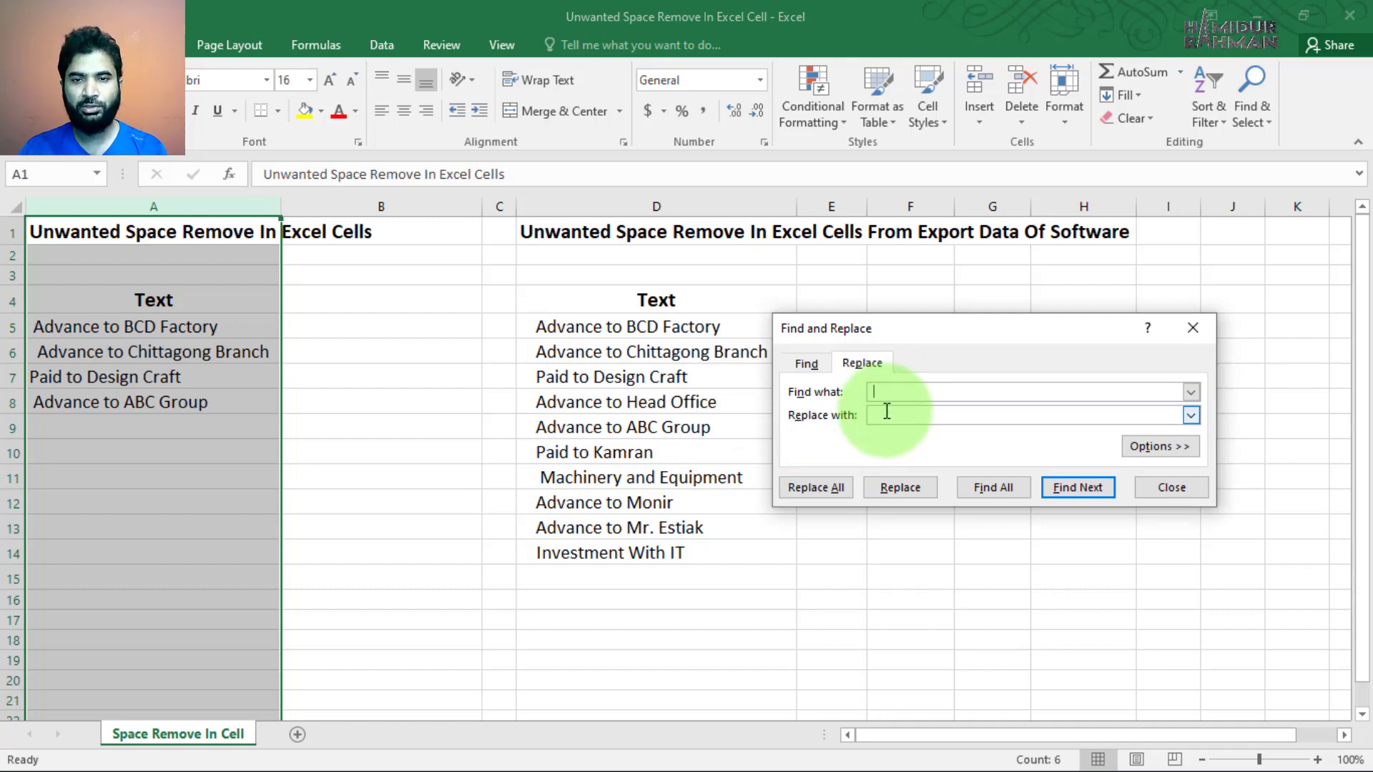
{"action": "left_click", "coordinate": [817, 492]}
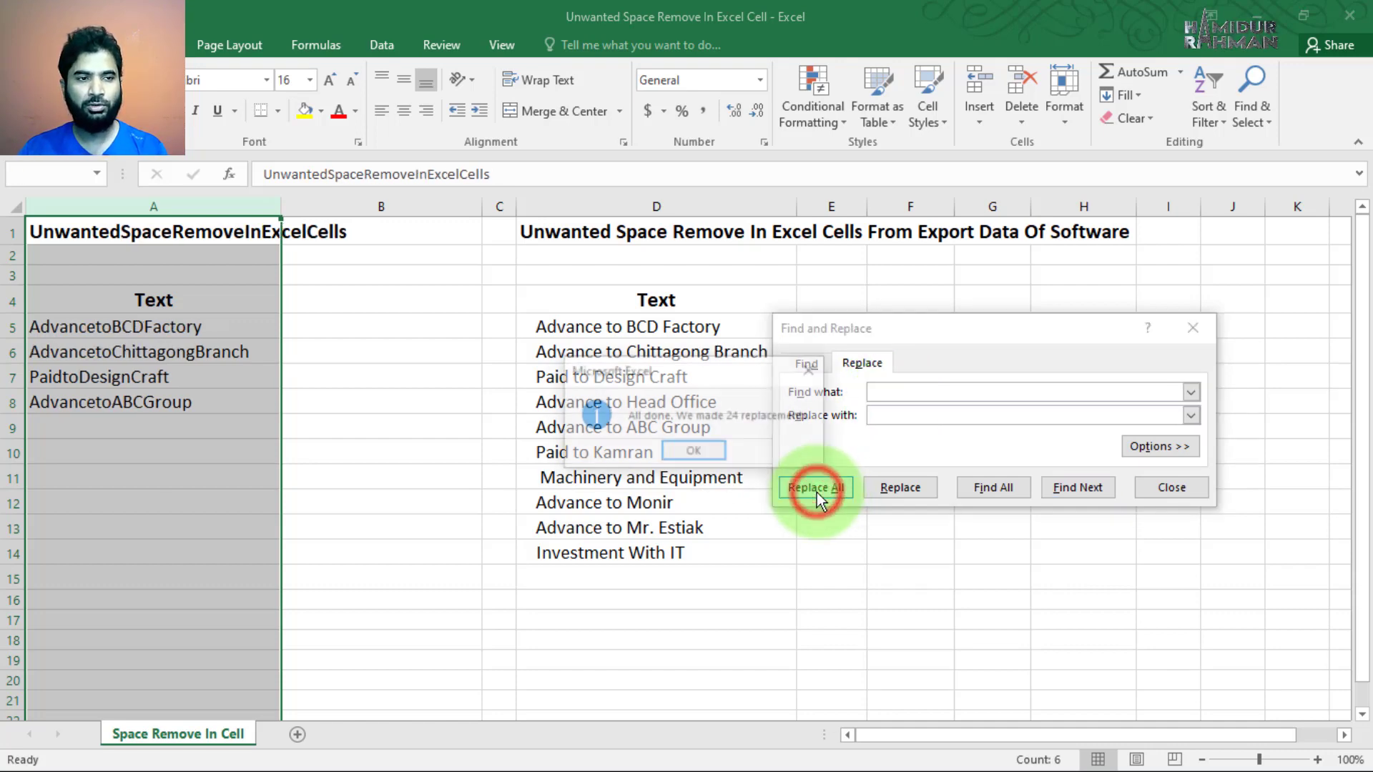
{"action": "left_click", "coordinate": [715, 460]}
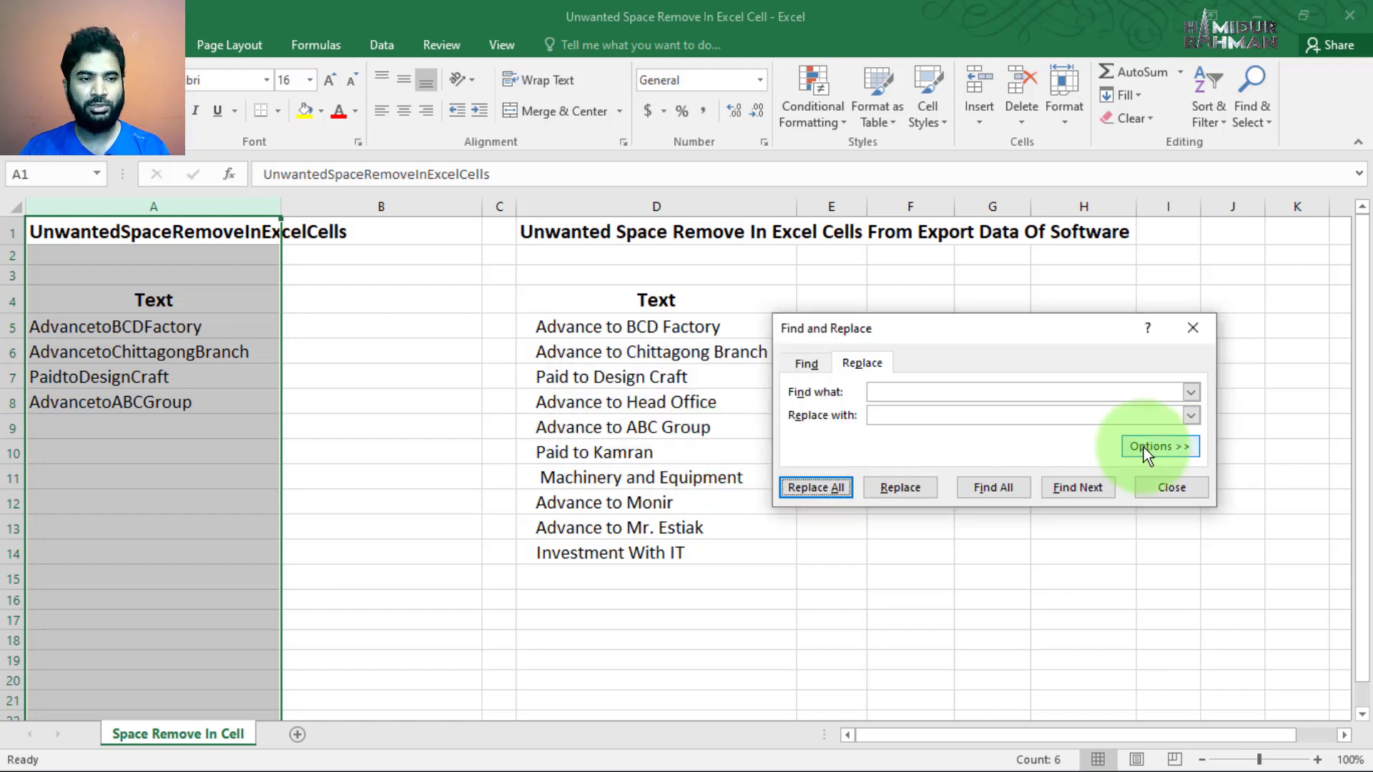
{"action": "left_click", "coordinate": [1155, 488]}
{"action": "left_click", "coordinate": [214, 427]}
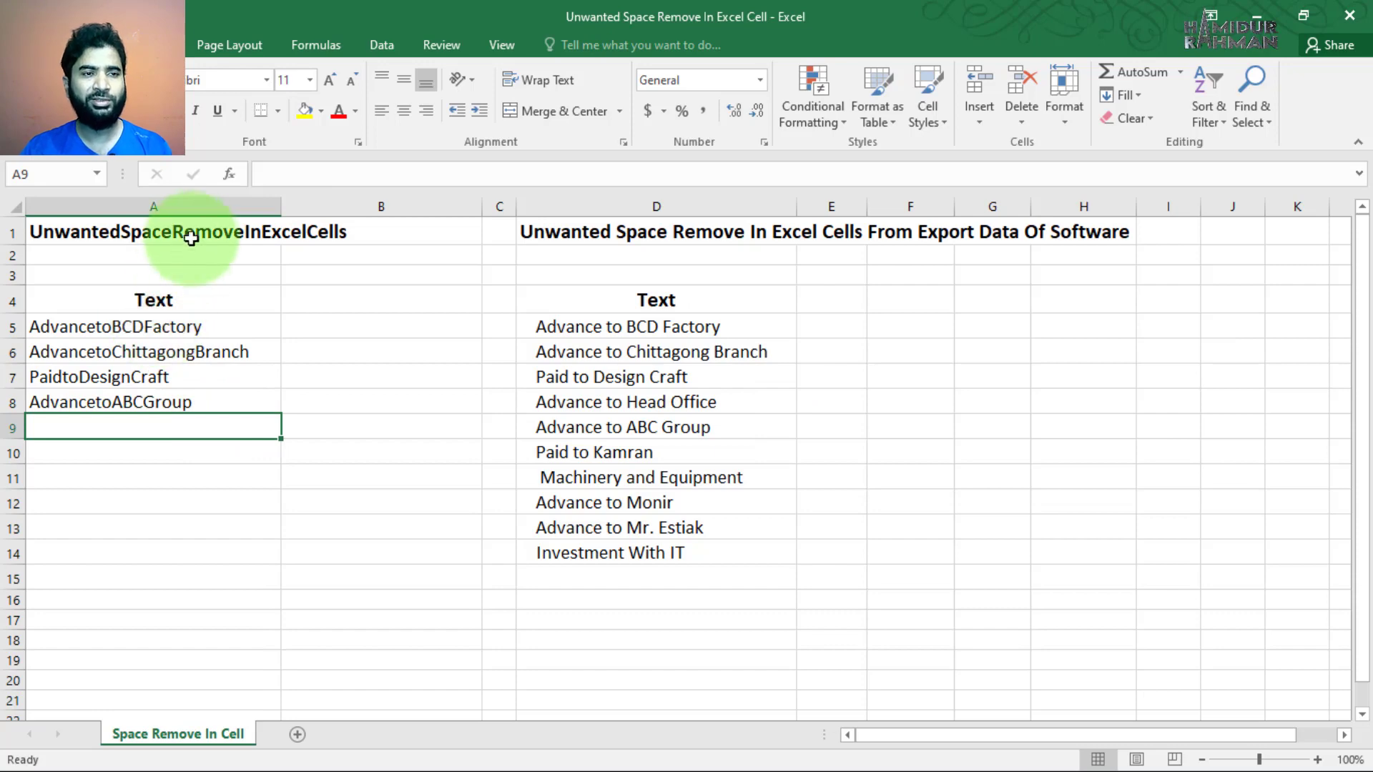
{"action": "left_click", "coordinate": [210, 210]}
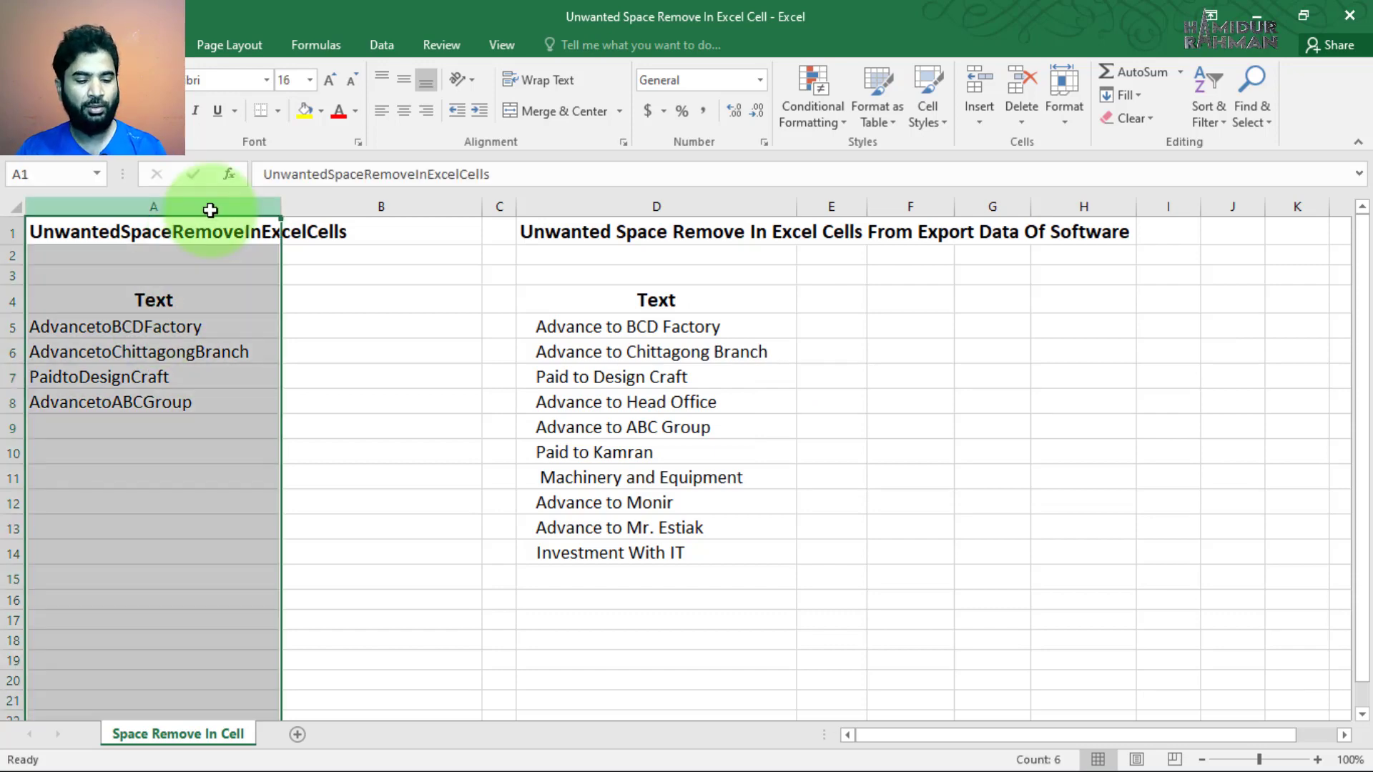
{"action": "key", "text": "ctrl+f"}
{"action": "left_click", "coordinate": [863, 386]}
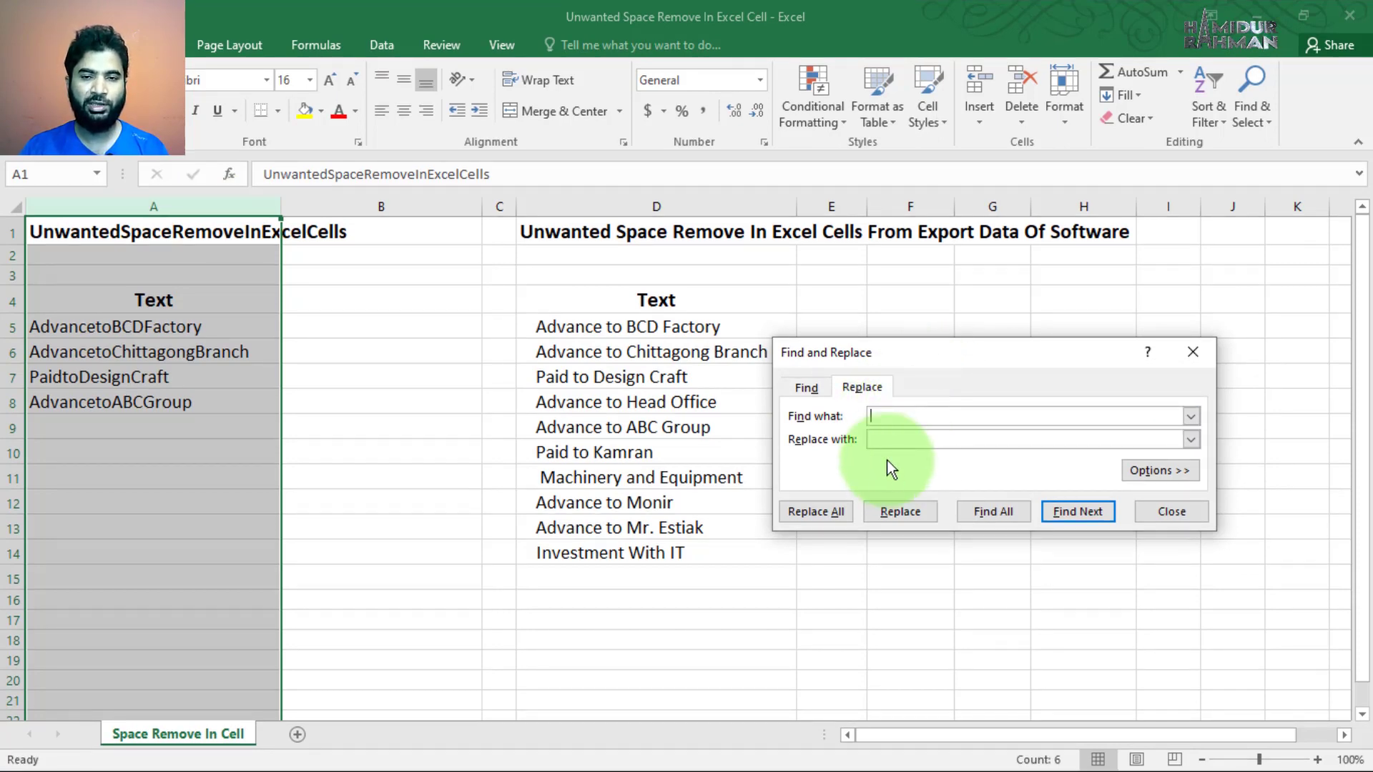
{"action": "left_click", "coordinate": [887, 438]}
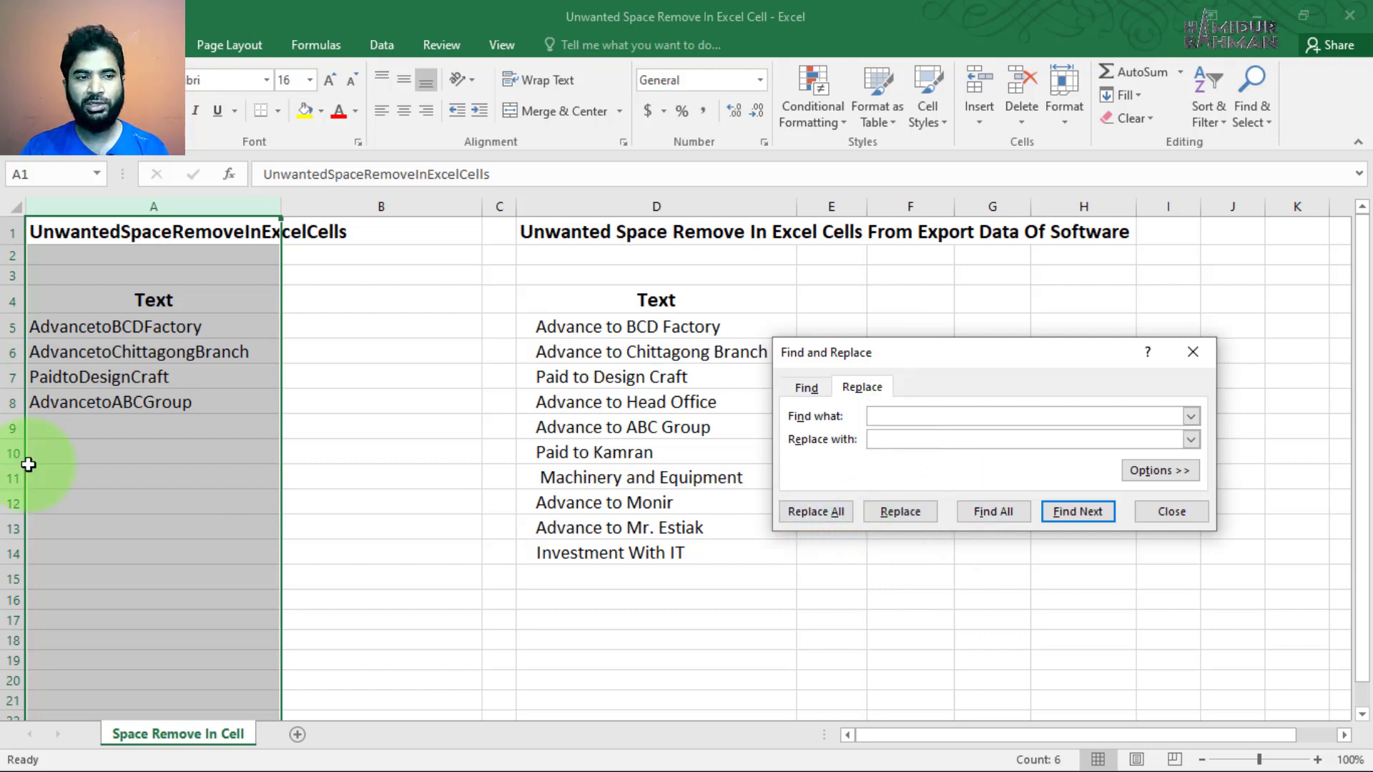
{"action": "left_click", "coordinate": [1169, 512]}
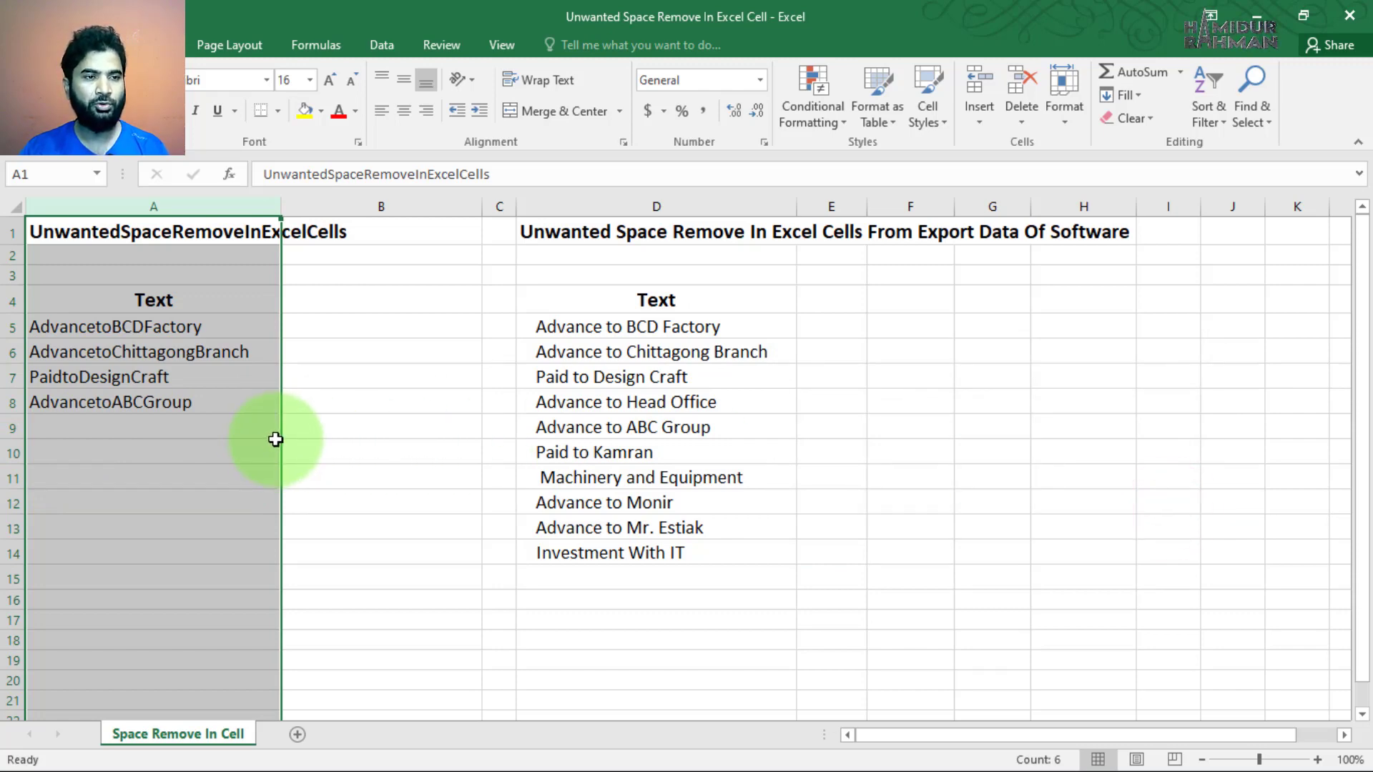
- Undo both space replacements in column A
{"action": "key", "text": "ctrl+z"}
{"action": "key", "text": "ctrl+z"}
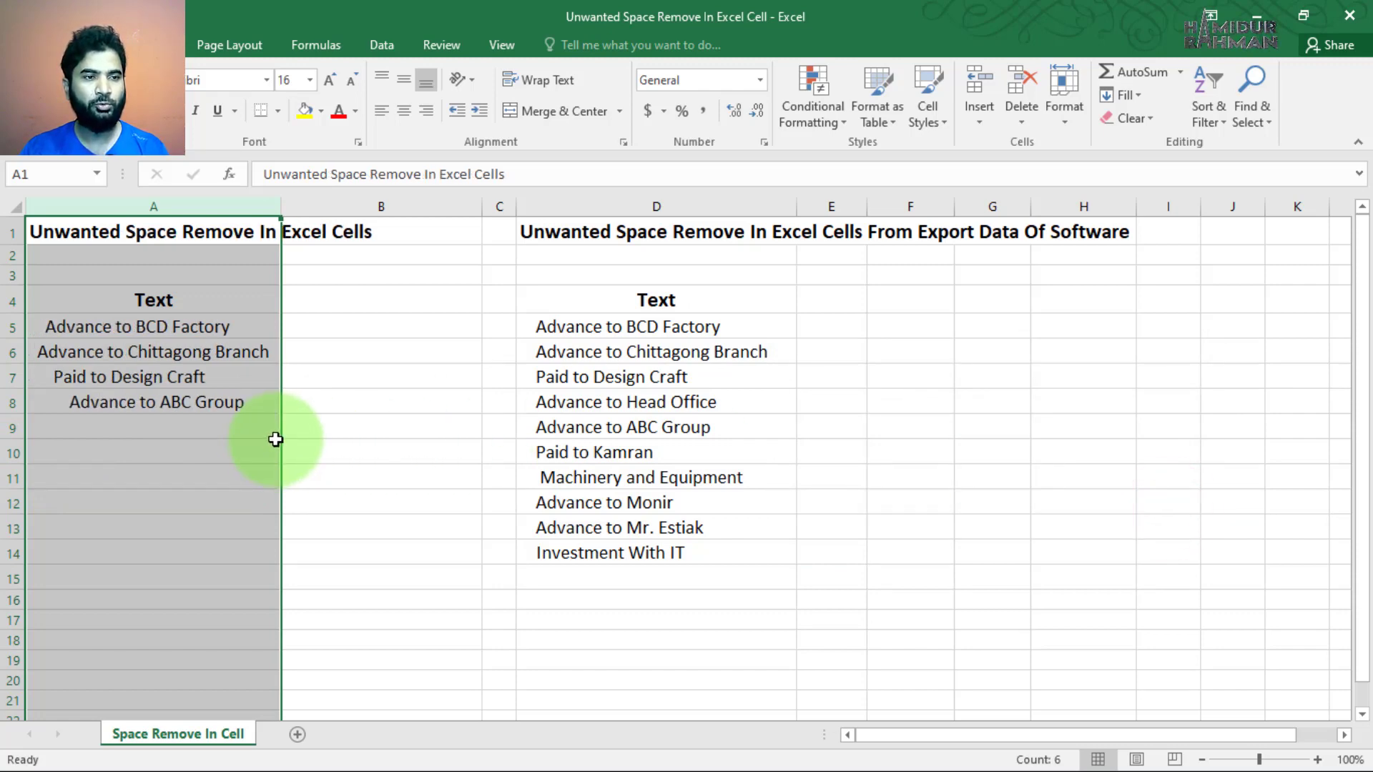
{"action": "left_click", "coordinate": [101, 422]}
- Enter the formula =TRIM(A5) in cell B5
{"action": "left_click", "coordinate": [342, 319]}
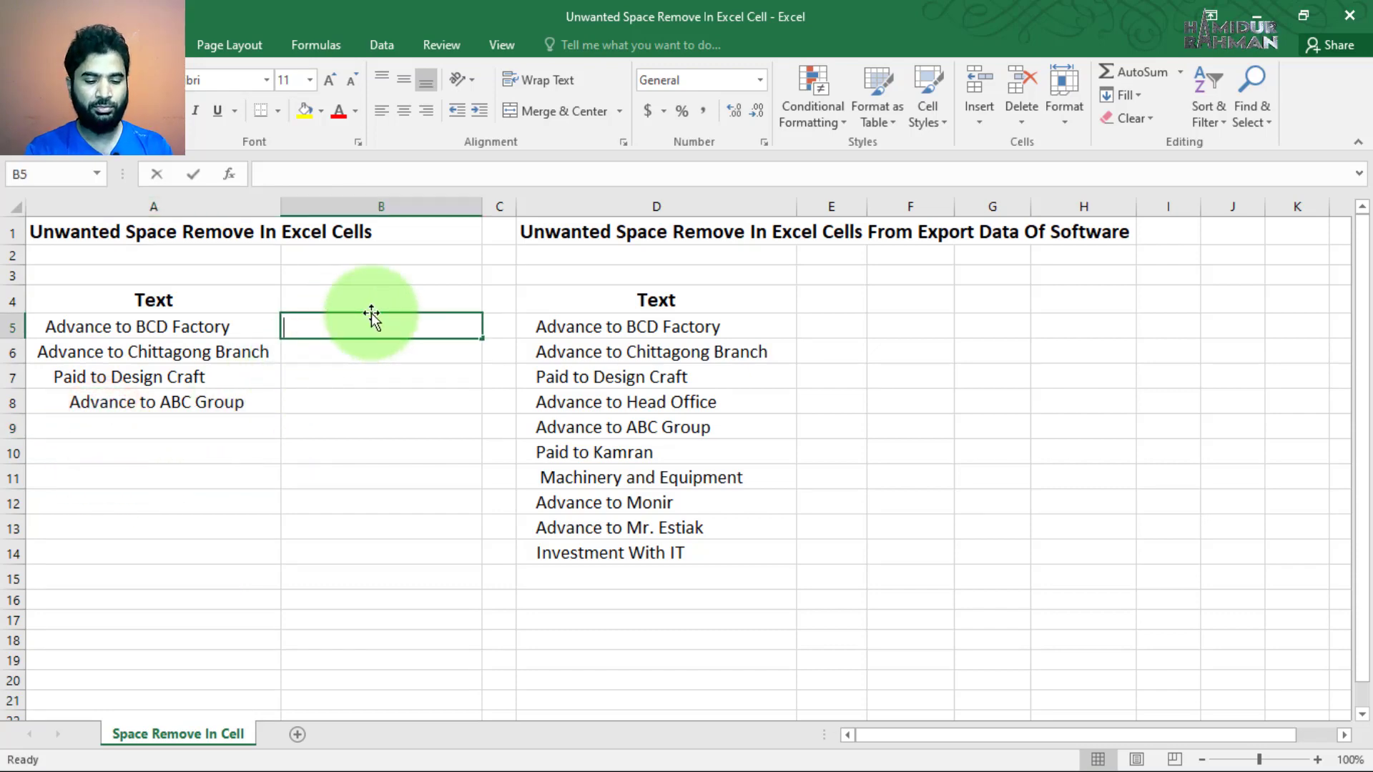
{"action": "type", "text": "=trim,"}
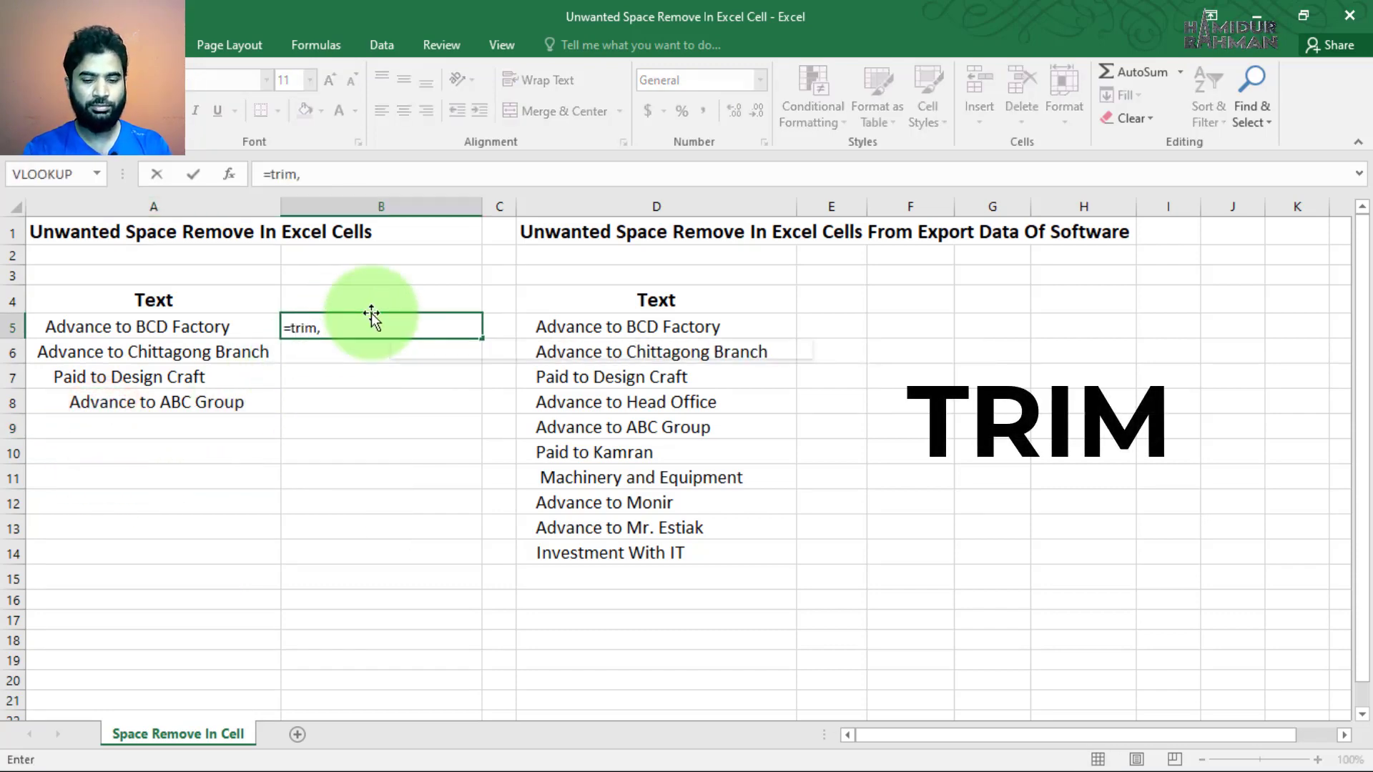
{"action": "key", "text": "BackSpace"}
{"action": "key", "text": "Tab"}
{"action": "key", "text": "Left"}
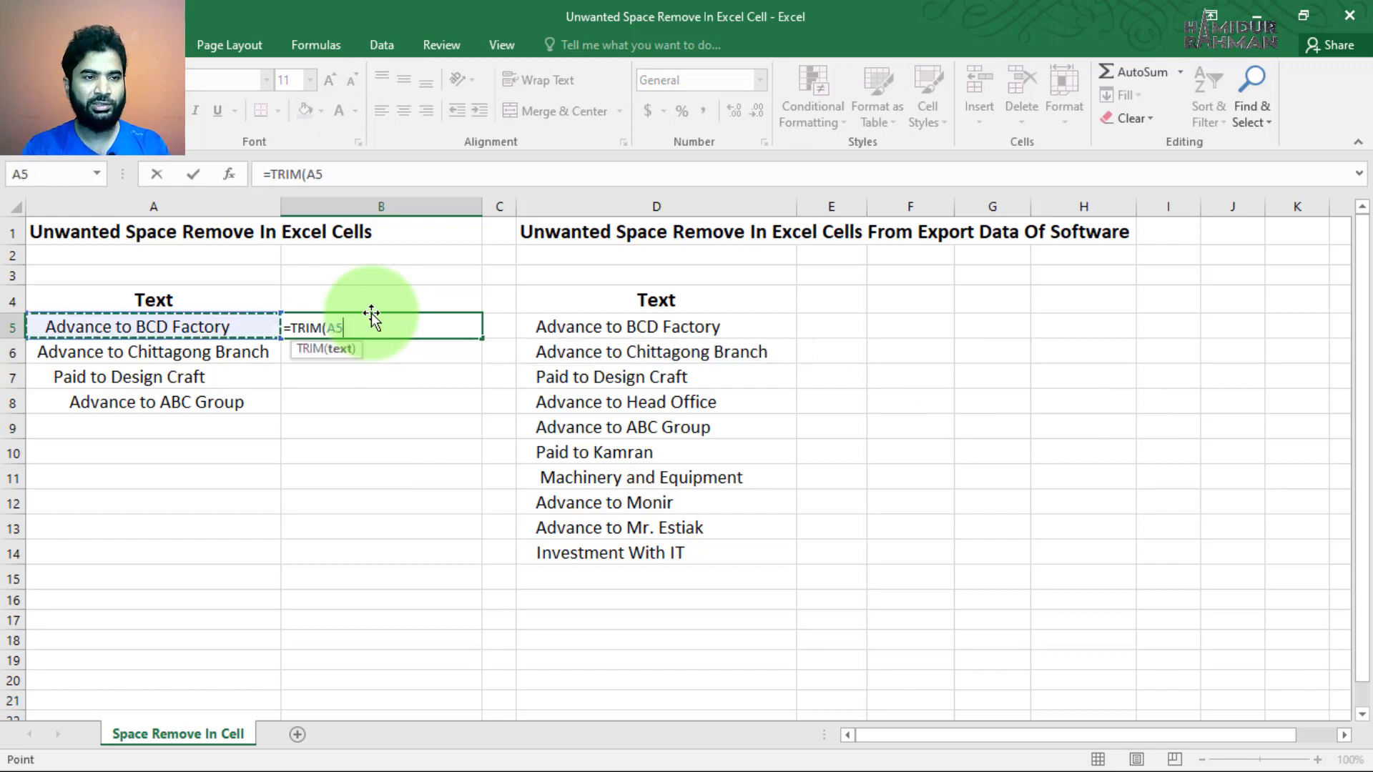
{"action": "type", "text": ")"}
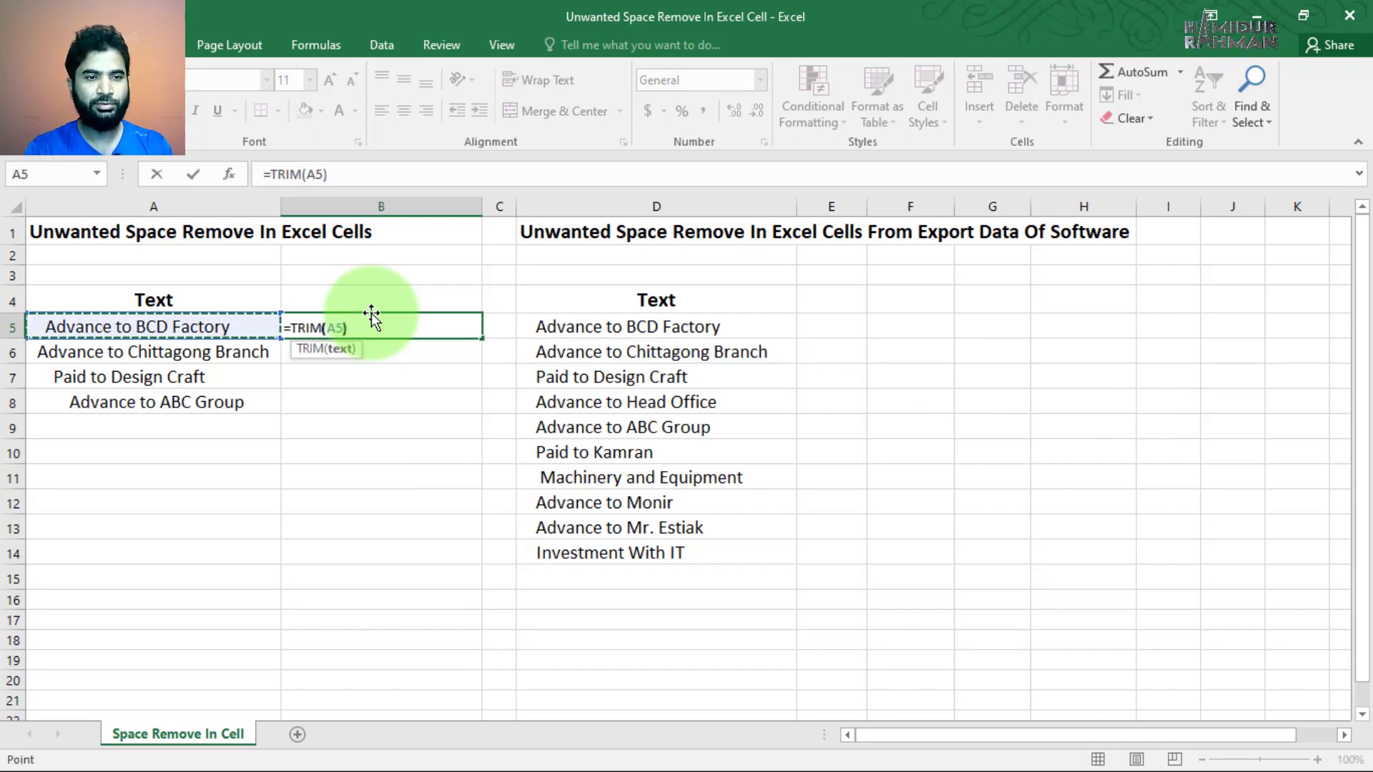
{"action": "key", "text": "Return"}
- Fill the TRIM formula from B5 down to B8
{"action": "left_click", "coordinate": [371, 312]}
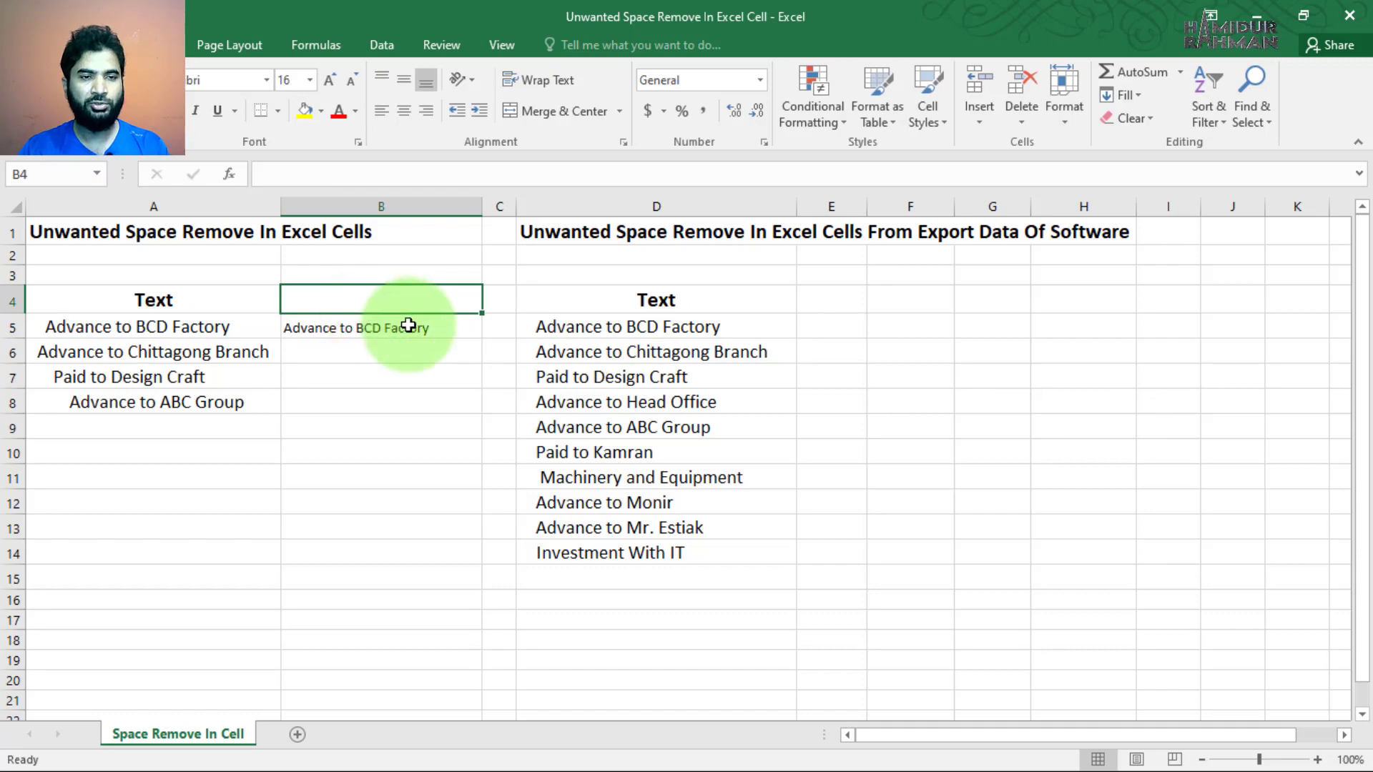
{"action": "left_click", "coordinate": [438, 327]}
{"action": "left_click_drag", "start_coordinate": [485, 341], "coordinate": [469, 409]}
{"action": "left_click", "coordinate": [408, 524]}
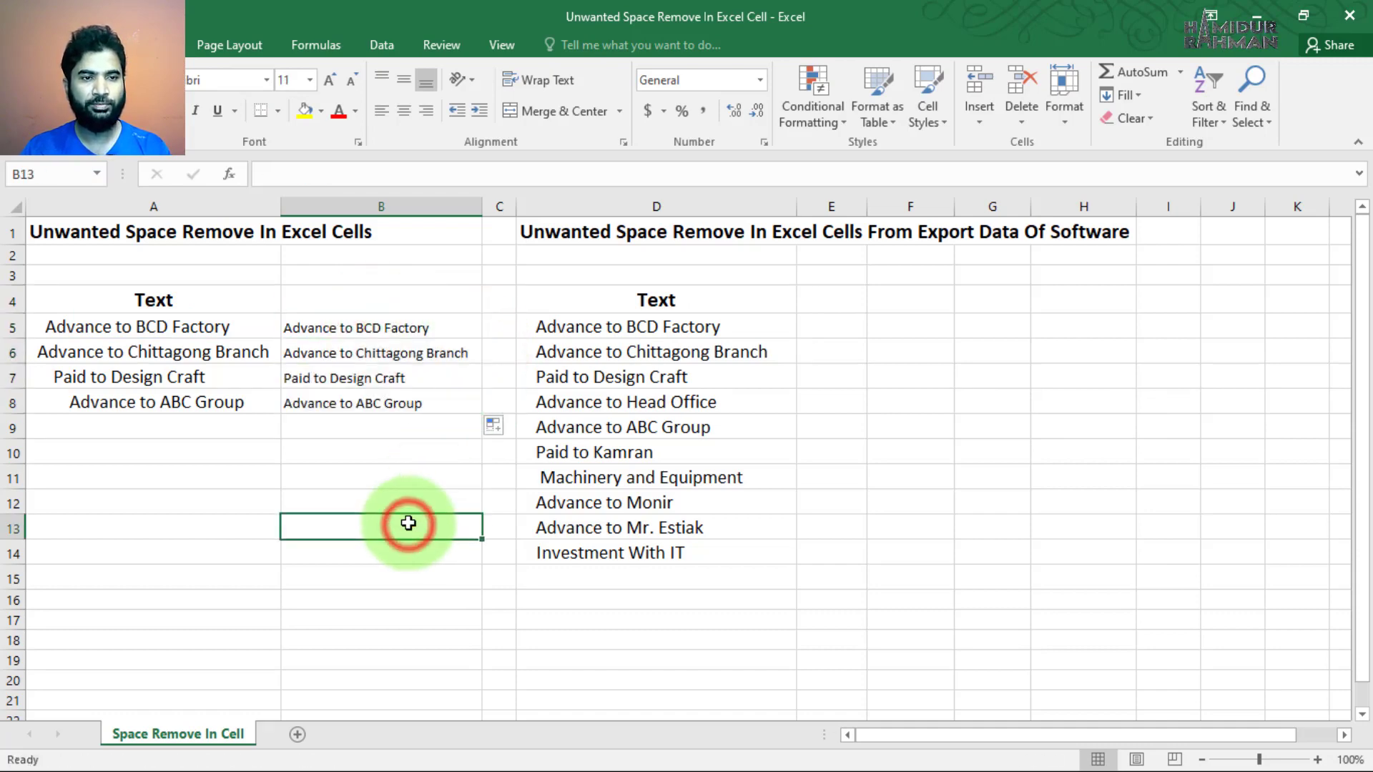
- Review the TRIM formulas in B5:B8 and the leading spaces in the exported text in D5:D14
{"action": "left_click", "coordinate": [352, 380]}
{"action": "left_click", "coordinate": [356, 329]}
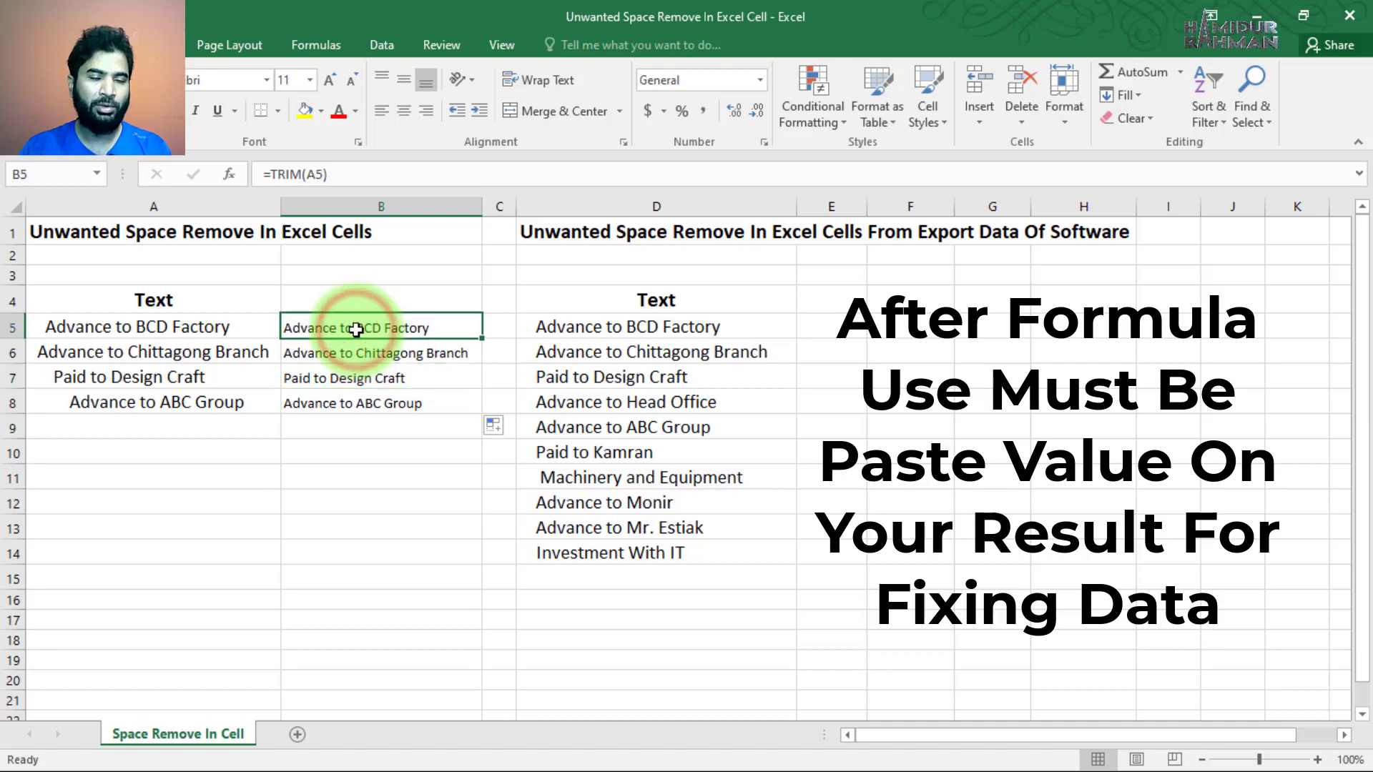
{"action": "left_click", "coordinate": [344, 395]}
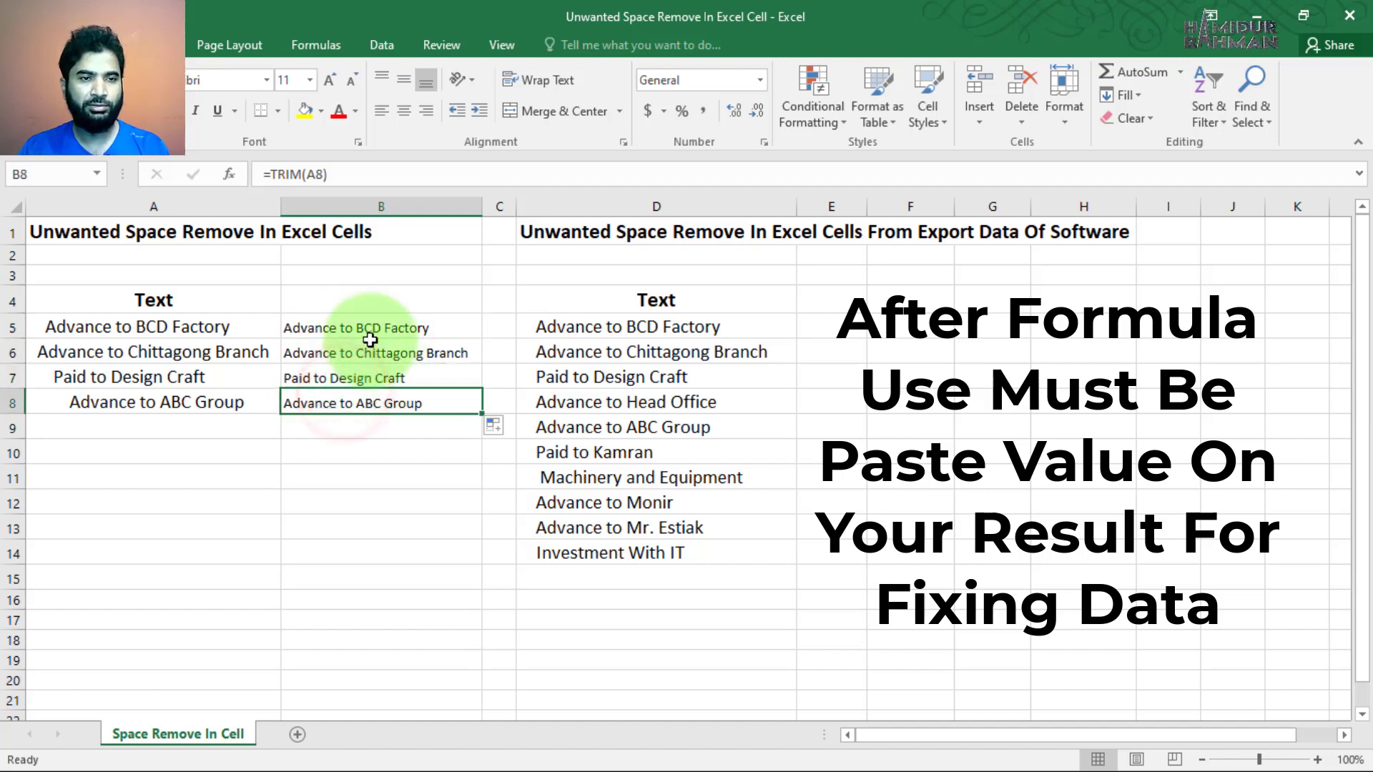
{"action": "left_click", "coordinate": [368, 327]}
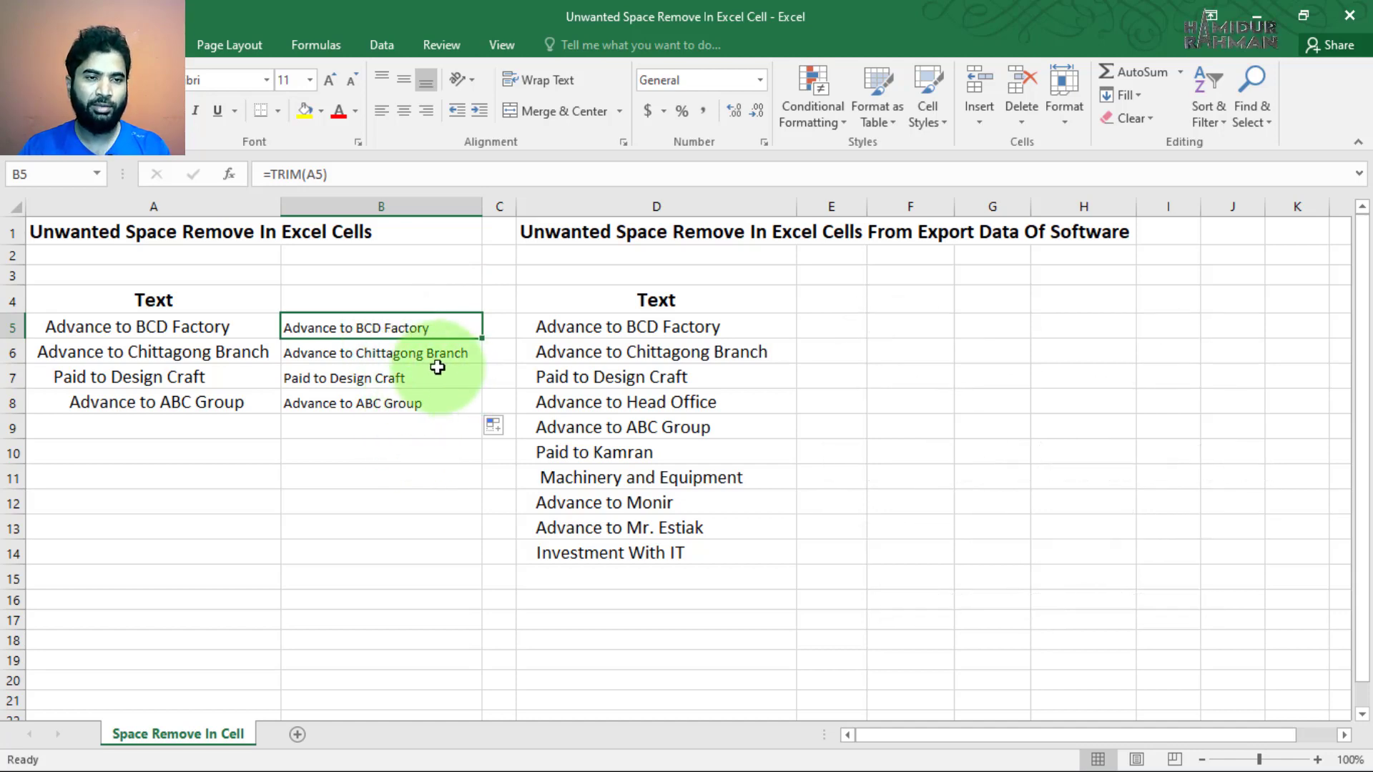
{"action": "left_click", "coordinate": [644, 326]}
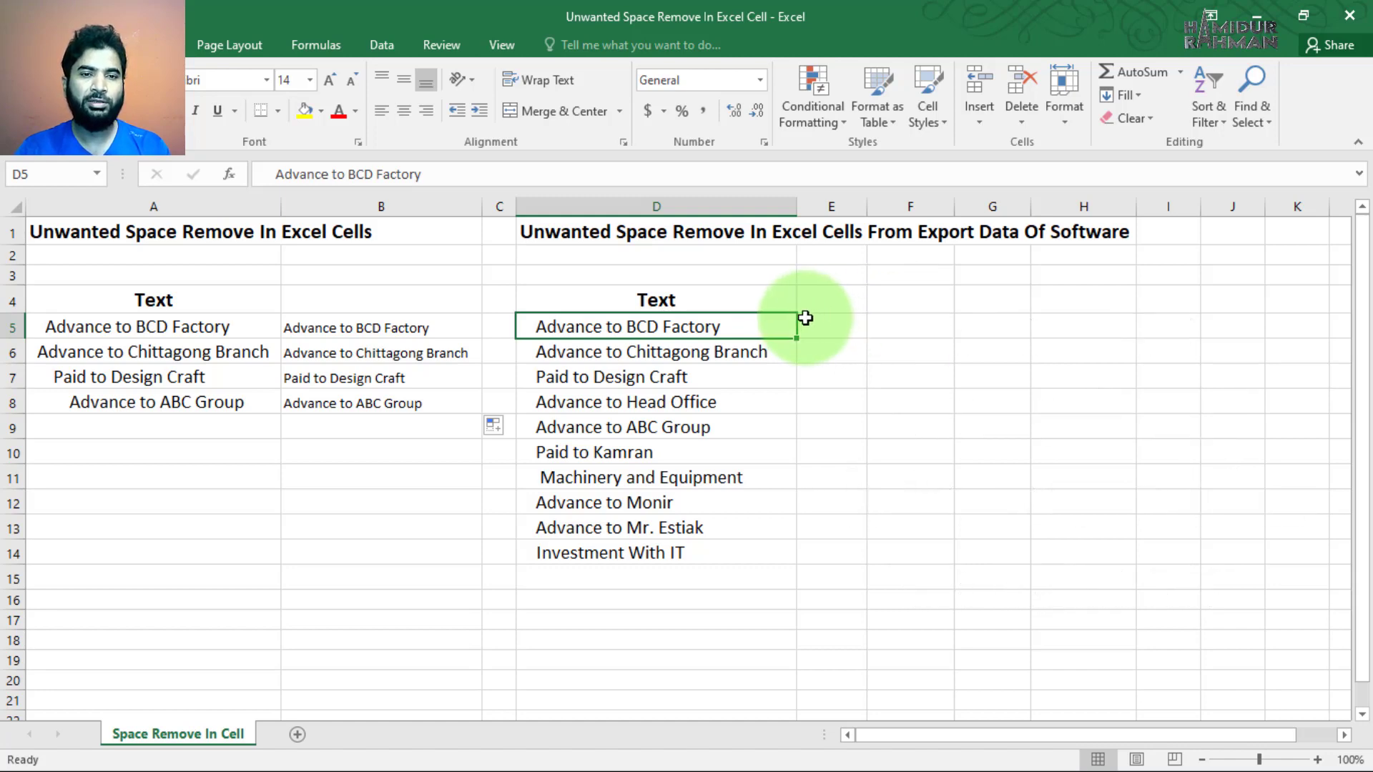
{"action": "left_click_drag", "start_coordinate": [644, 329], "coordinate": [591, 555]}
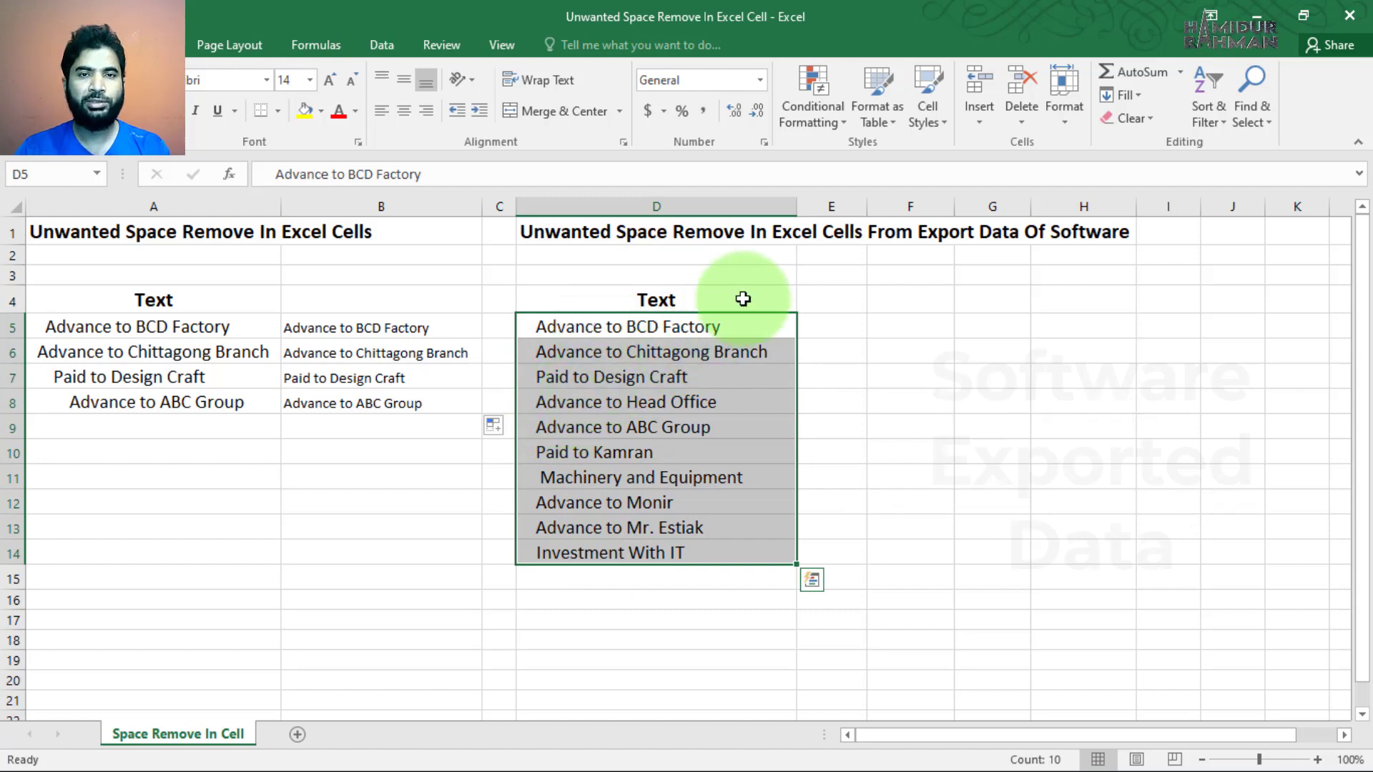
{"action": "left_click", "coordinate": [626, 376]}
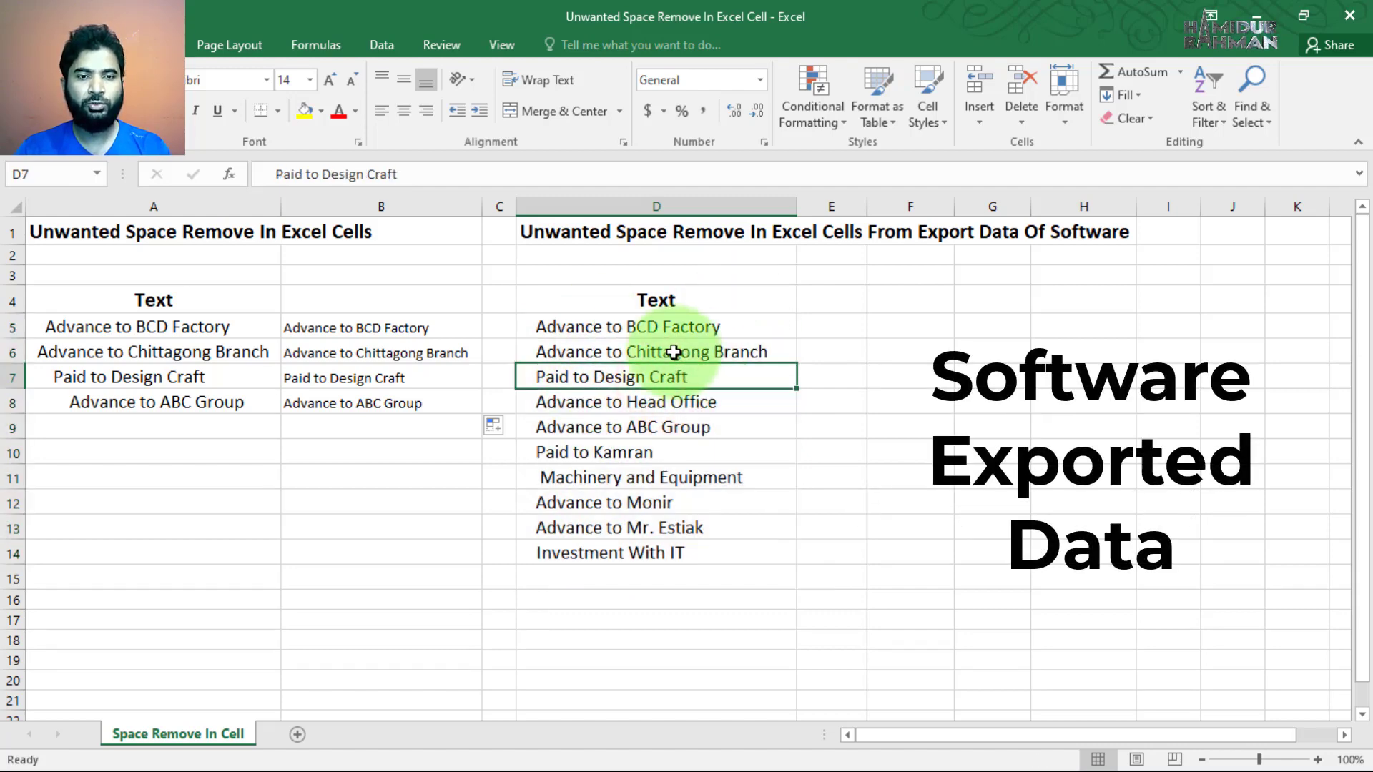
{"action": "left_click", "coordinate": [386, 335]}
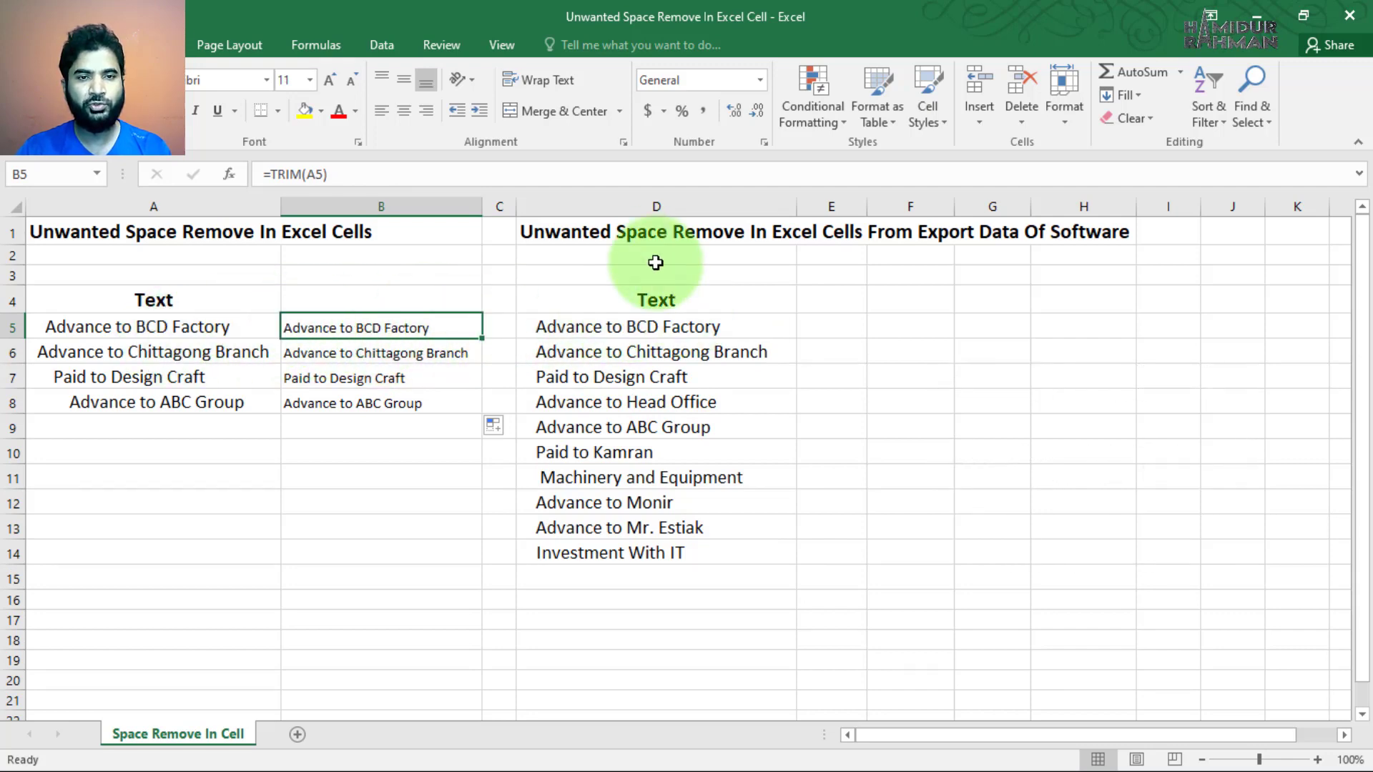
- Try to replace all spaces in column D with nothing using Find and Replace
{"action": "left_click", "coordinate": [664, 203]}
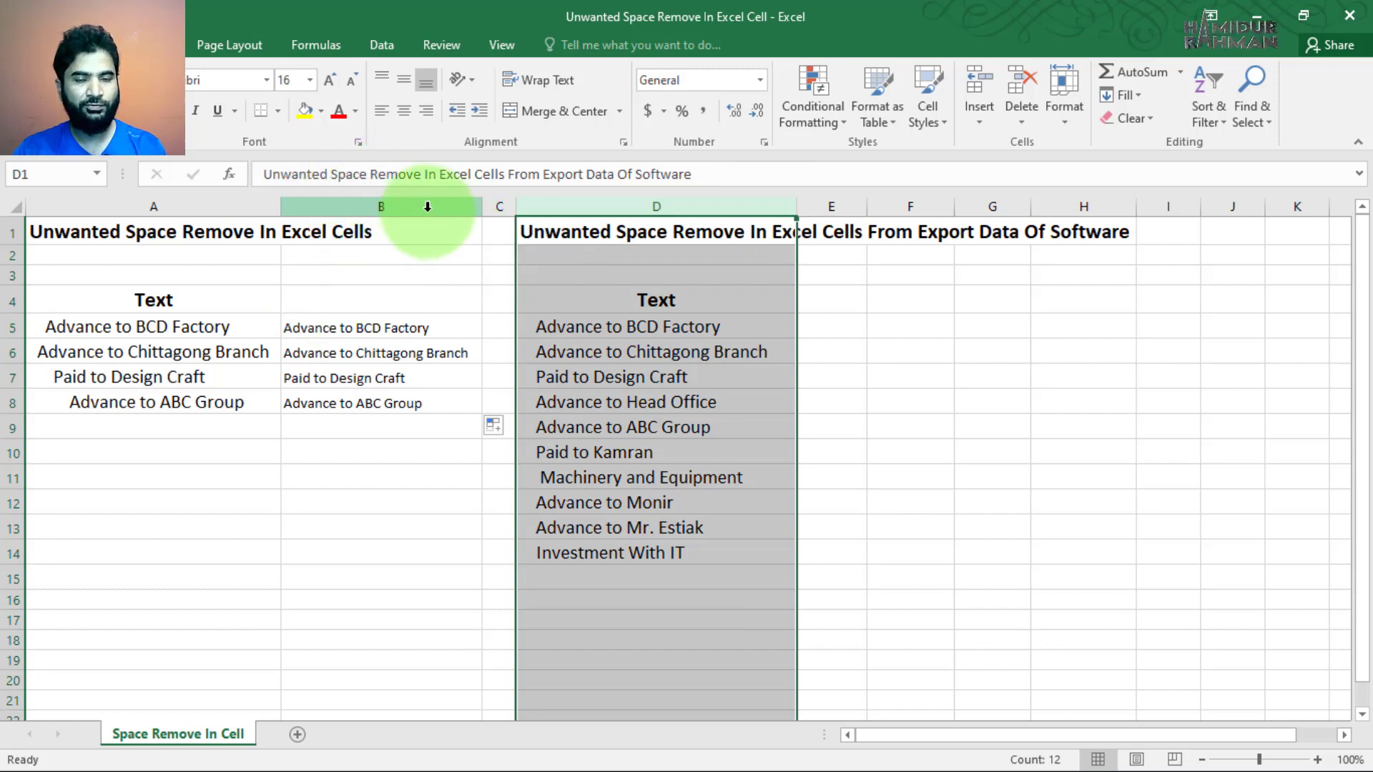
{"action": "key", "text": "ctrl+f"}
{"action": "left_click", "coordinate": [865, 409]}
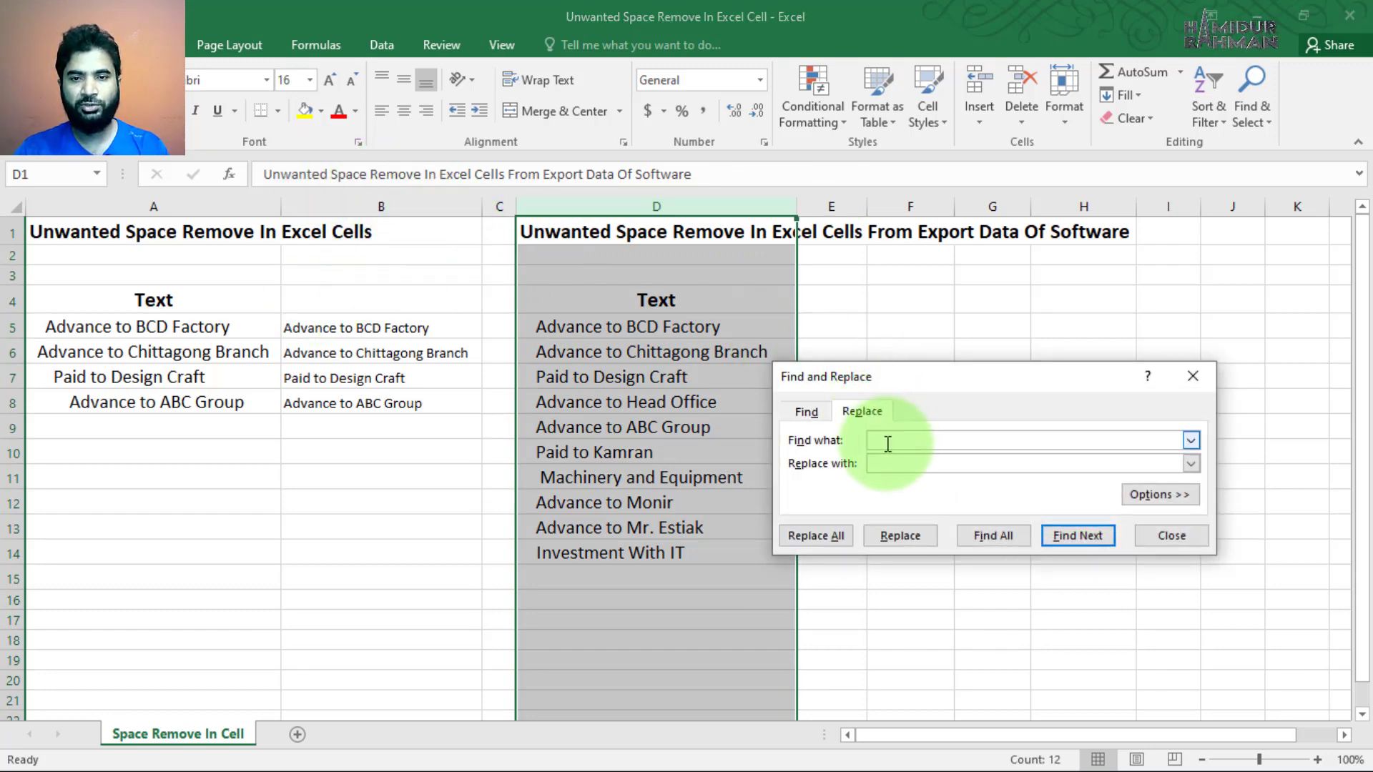
{"action": "key", "text": "Tab"}
{"action": "left_click", "coordinate": [874, 441]}
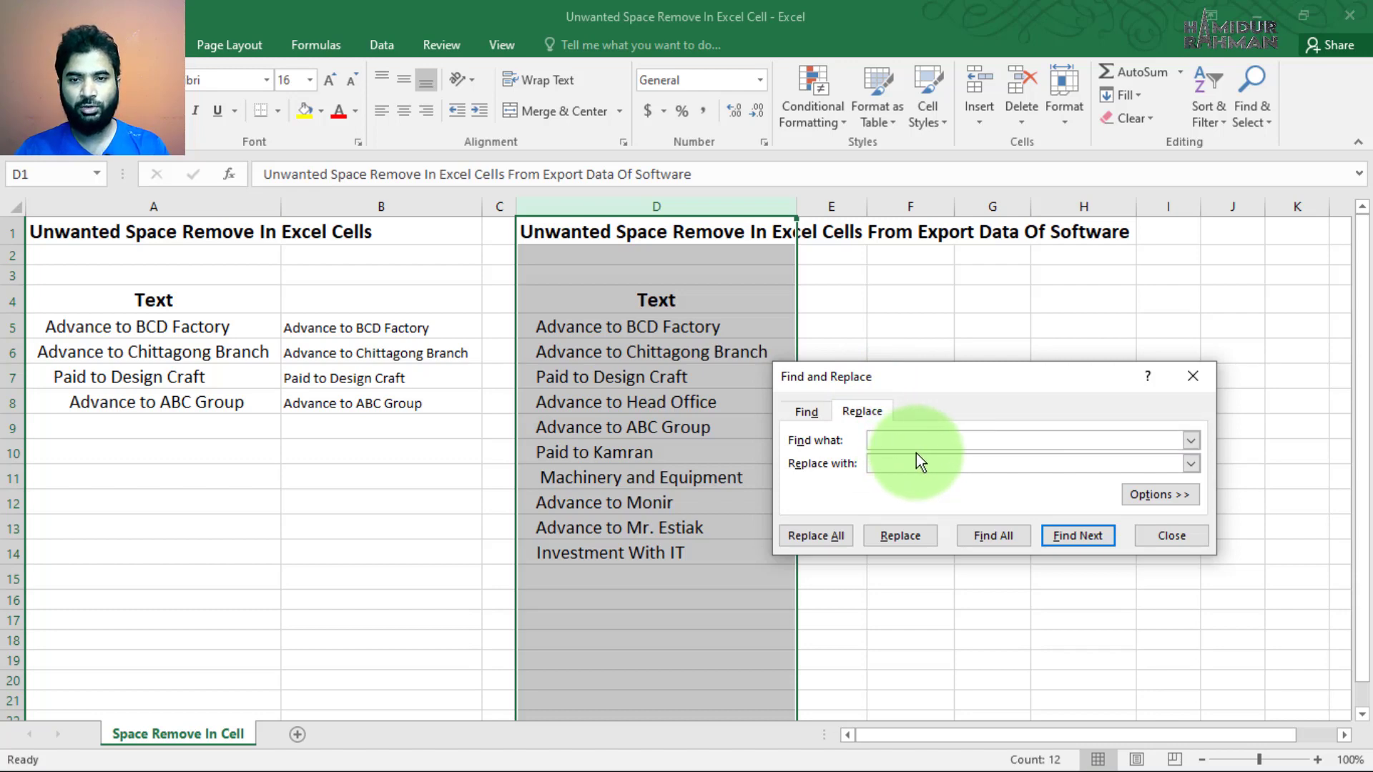
{"action": "left_click", "coordinate": [885, 464]}
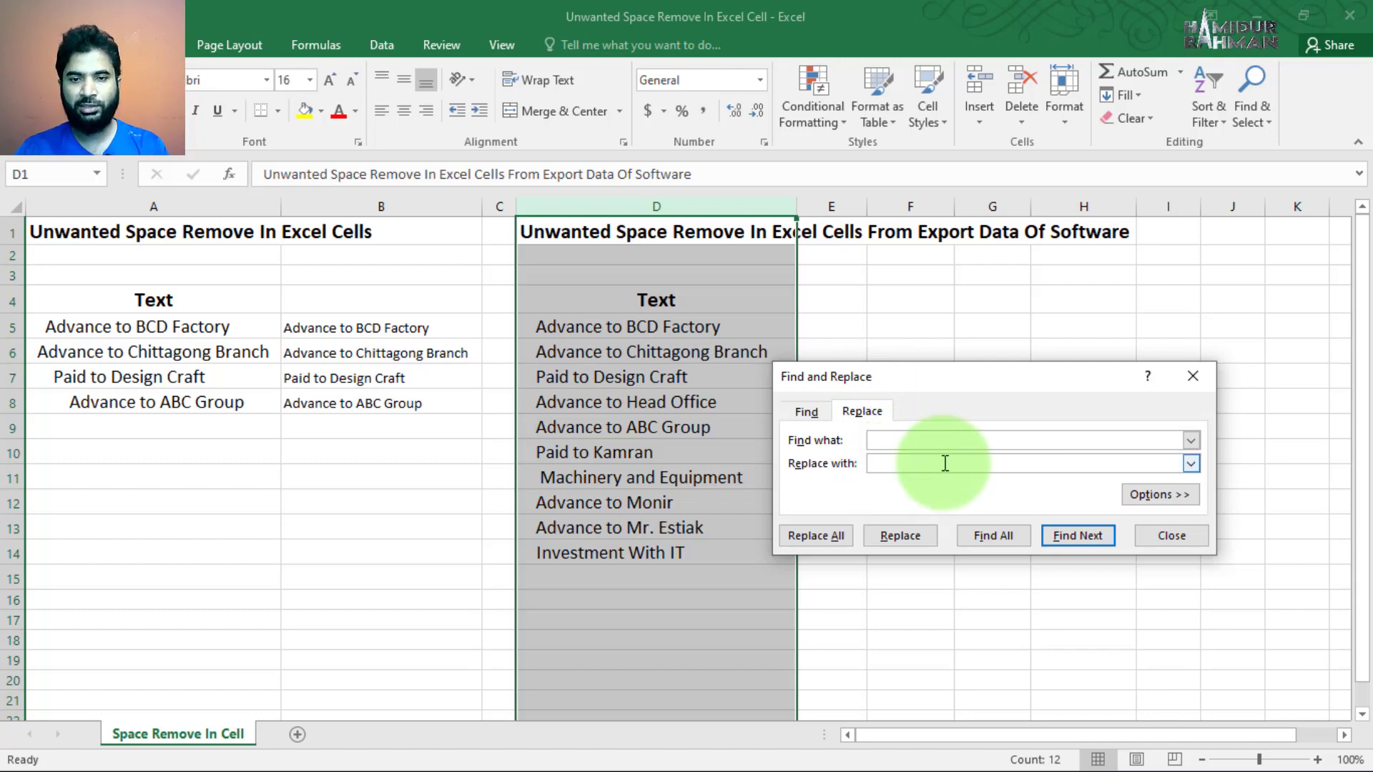
{"action": "left_click", "coordinate": [816, 538]}
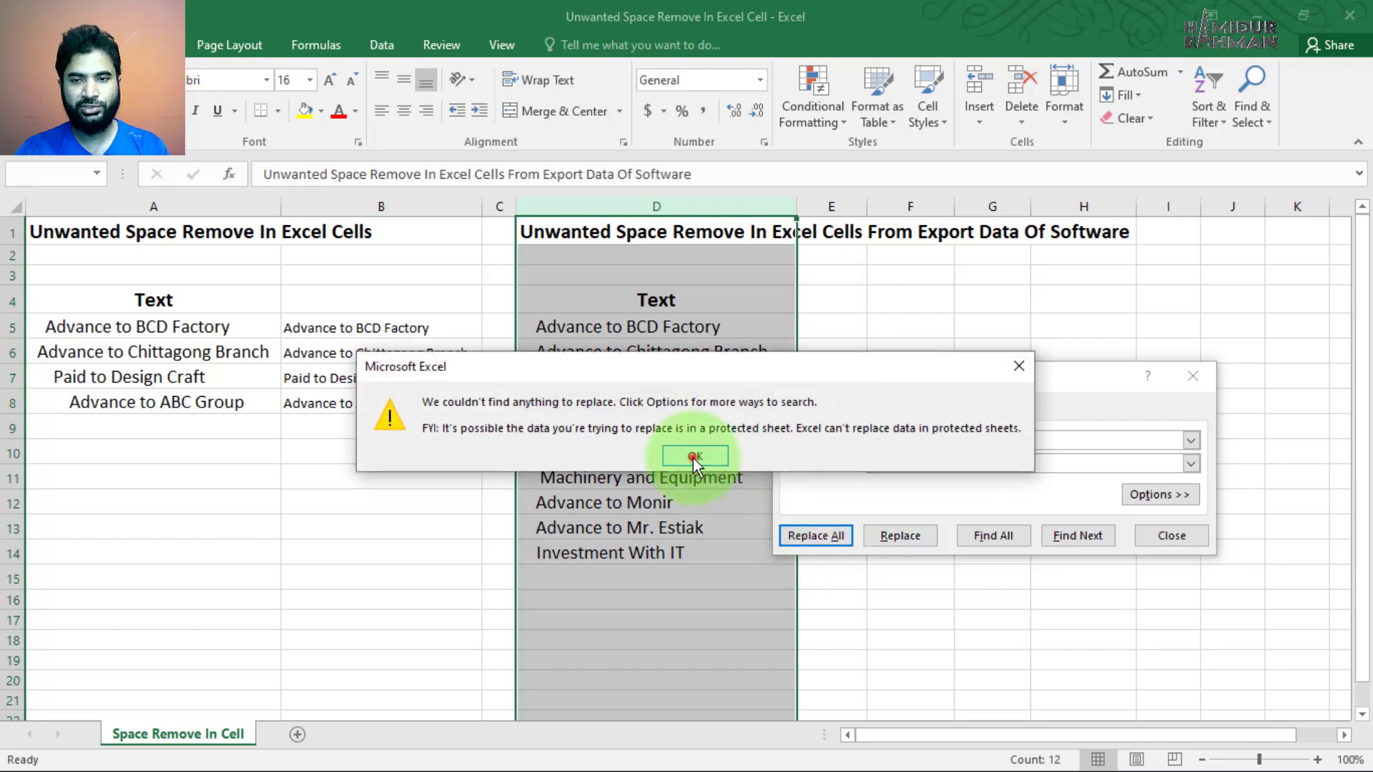
{"action": "left_click", "coordinate": [693, 458]}
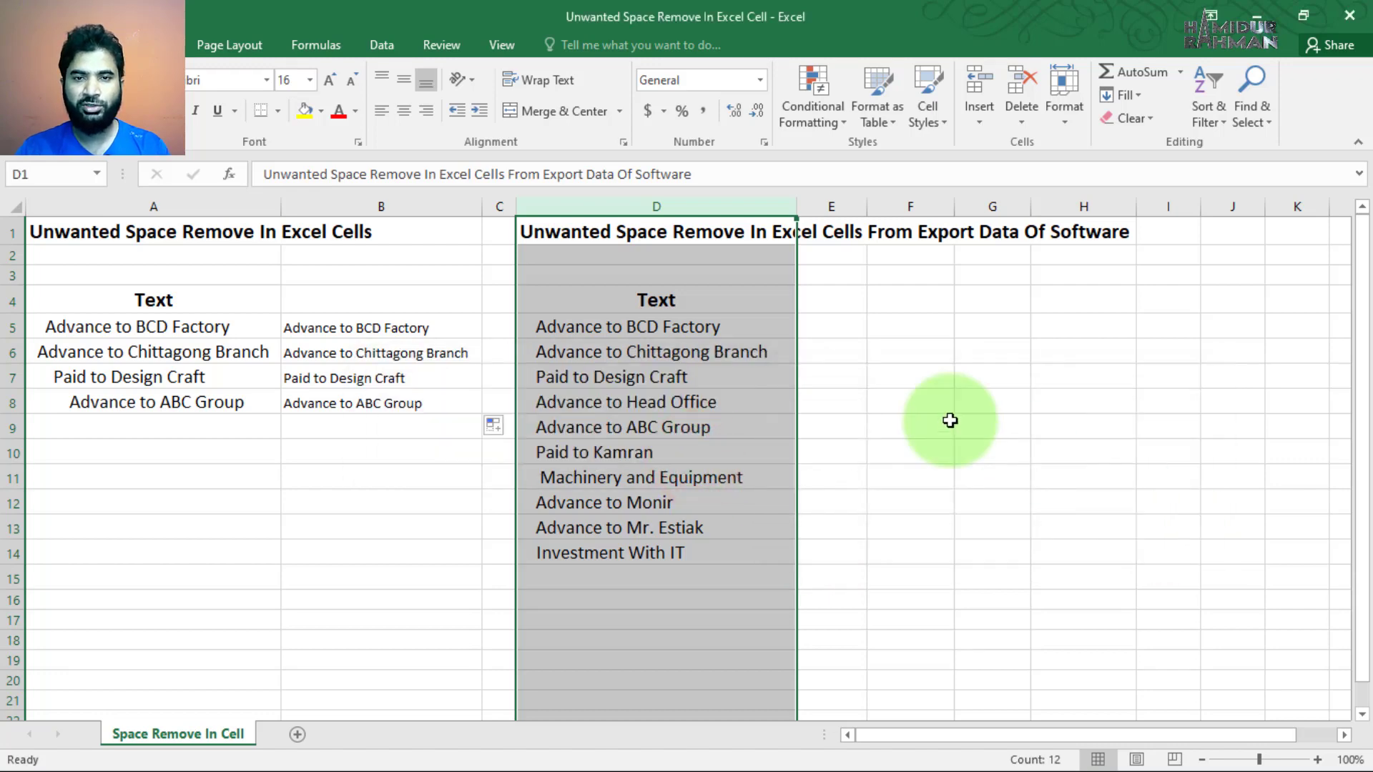
- Enter the formula =TRIM(D5) in cell F5 and fill it down to F14
{"action": "left_click", "coordinate": [901, 329]}
{"action": "type", "text": "=TRIM("}
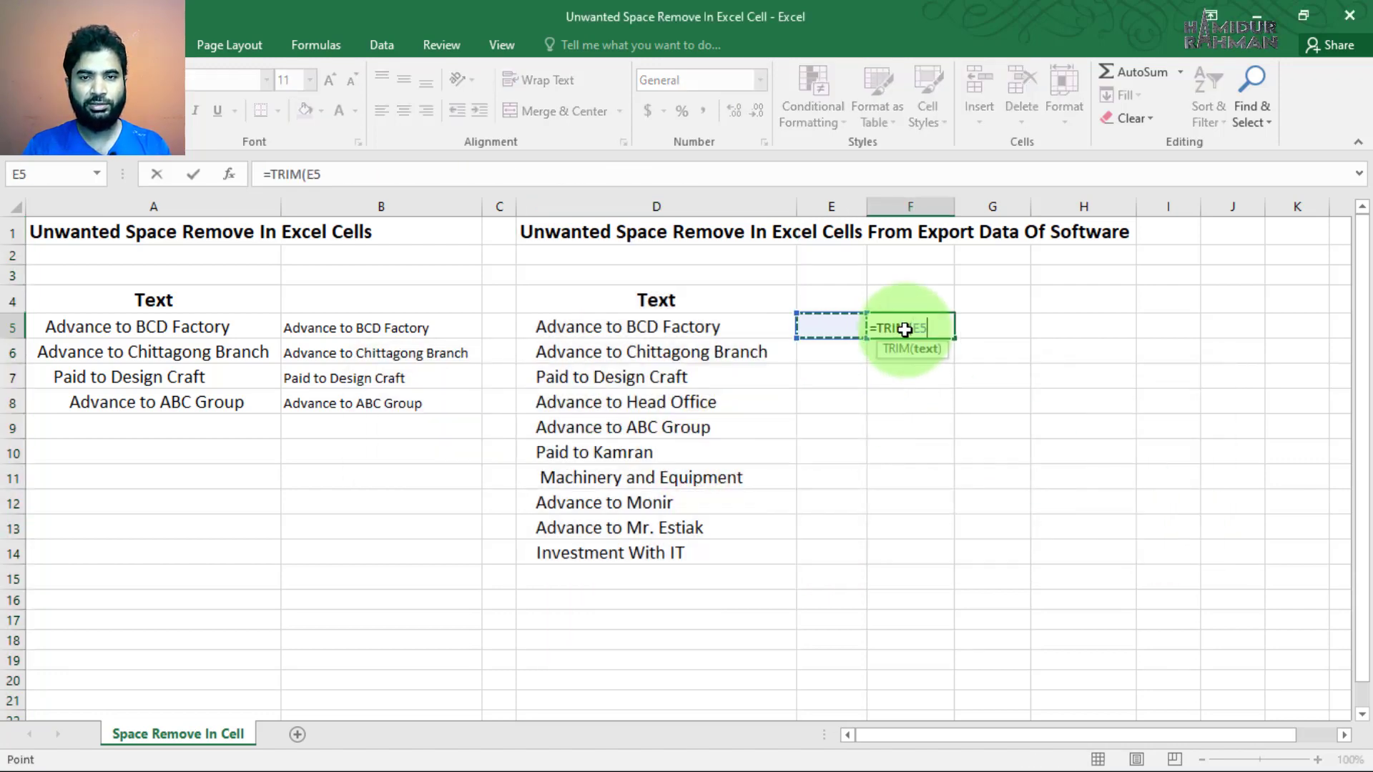
{"action": "key", "text": "Left"}
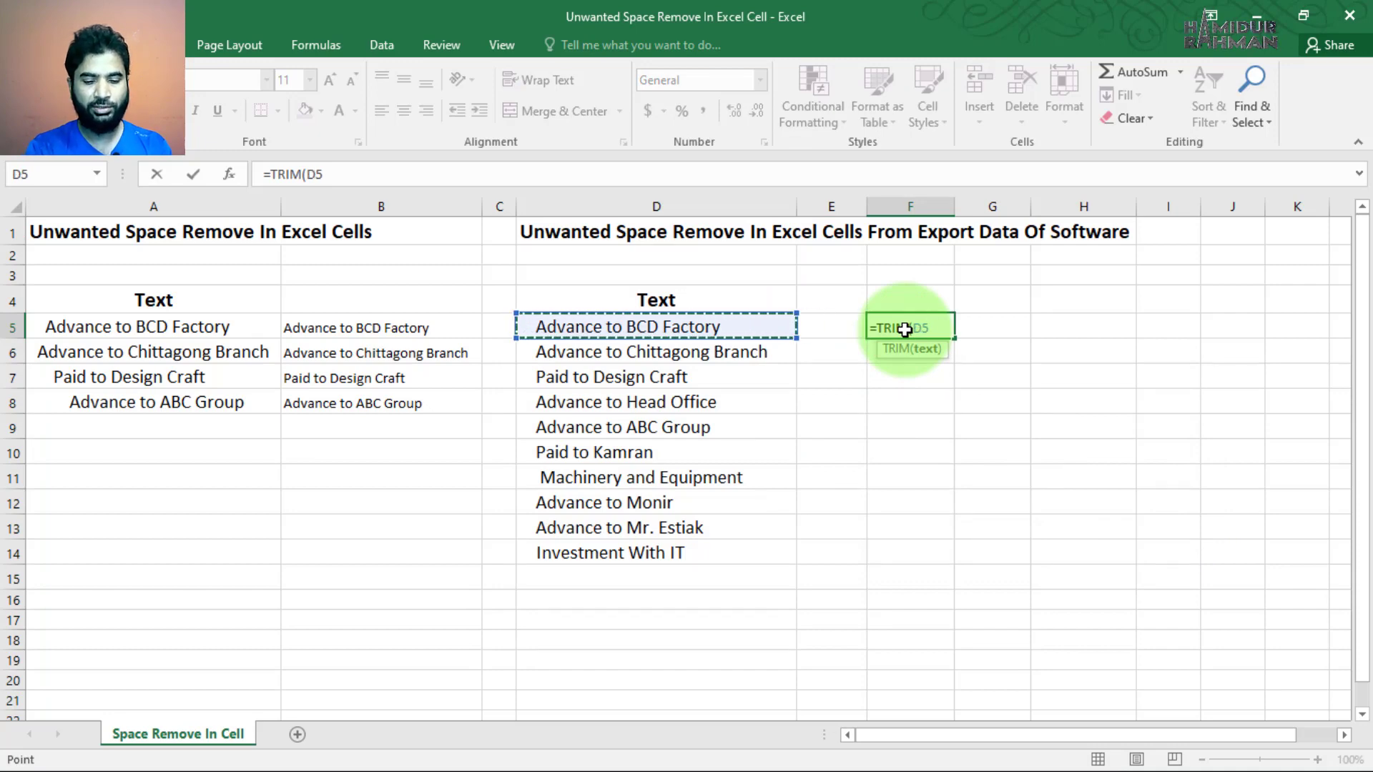
{"action": "type", "text": ")"}
{"action": "key", "text": "ctrl+Return"}
{"action": "left_click_drag", "start_coordinate": [955, 339], "coordinate": [939, 565]}
{"action": "left_click", "coordinate": [1086, 560]}
{"action": "left_click", "coordinate": [914, 328]}
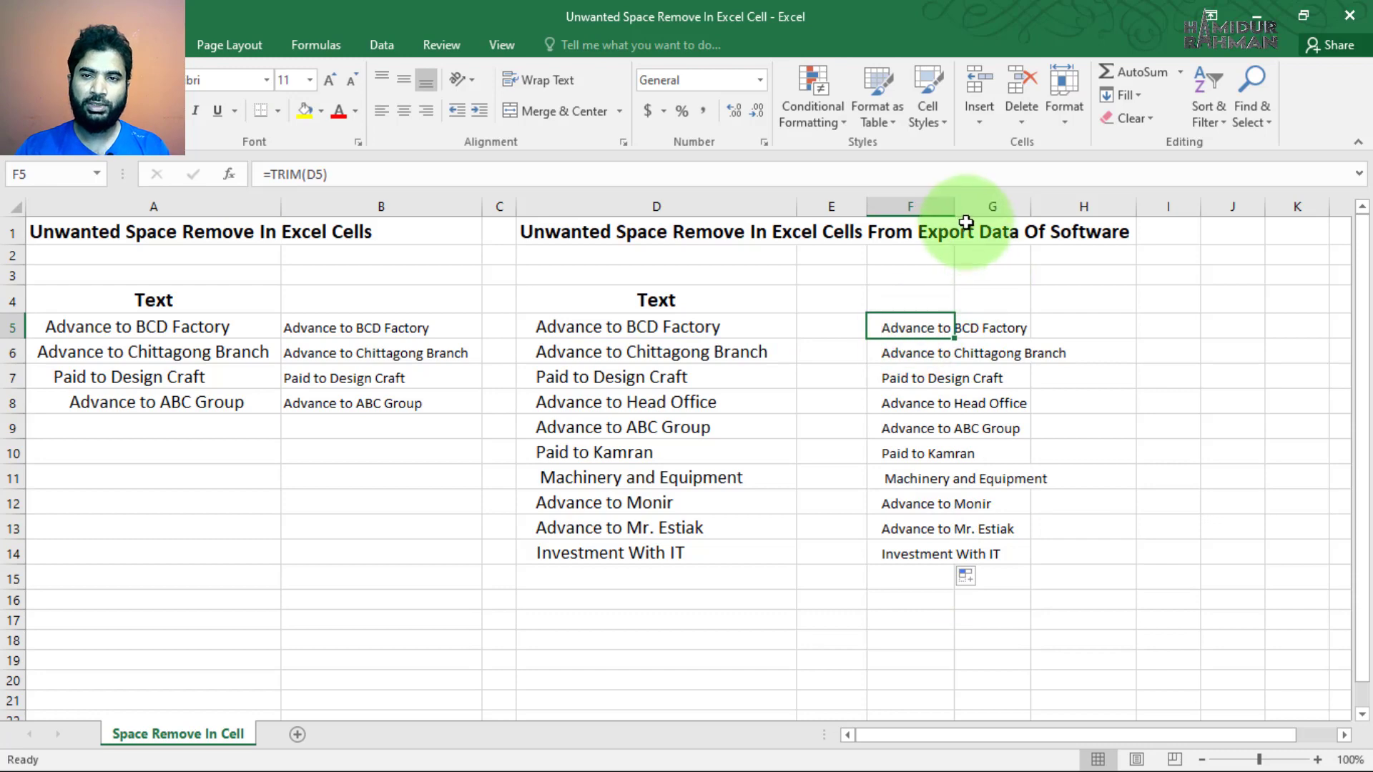
- Widen column F to fit its text and hide columns A and B
{"action": "left_click_drag", "start_coordinate": [955, 206], "coordinate": [1067, 208]}
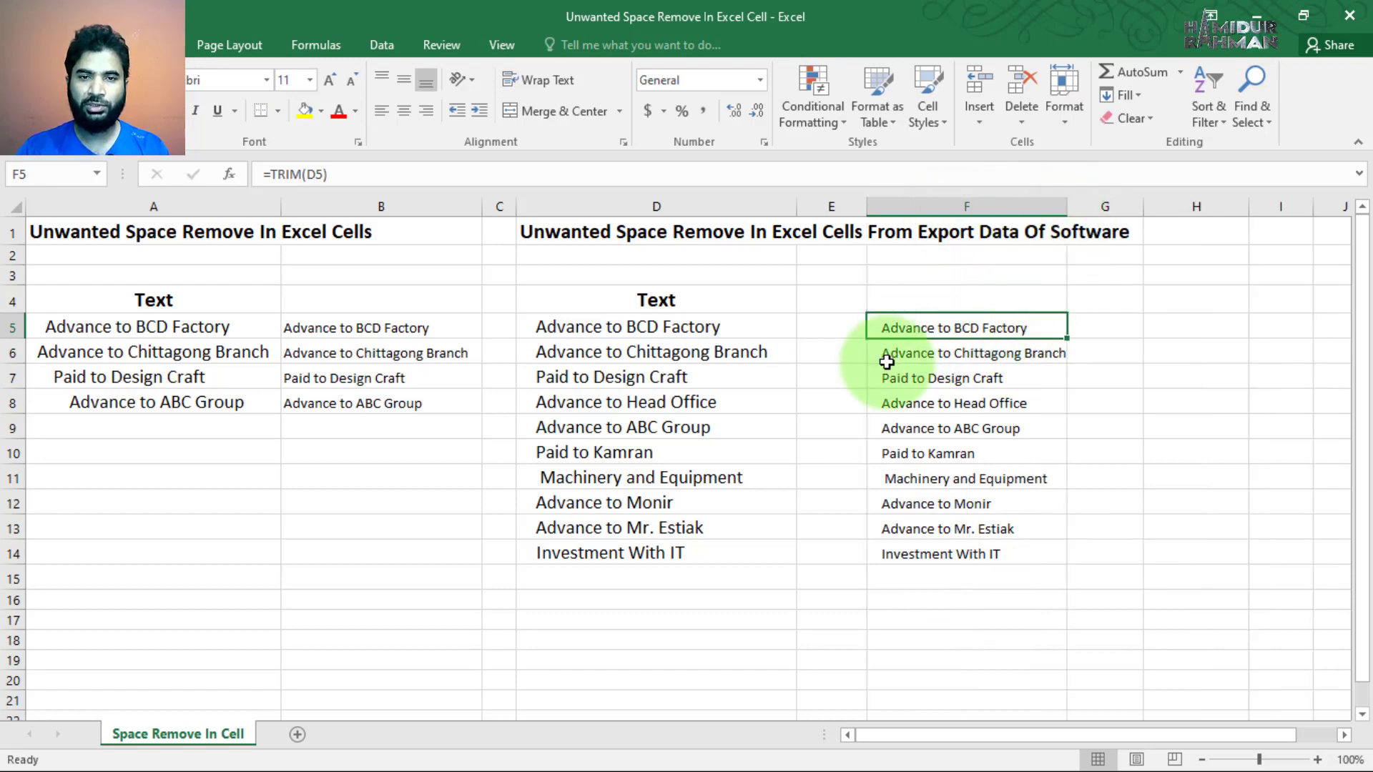
{"action": "left_click", "coordinate": [698, 327]}
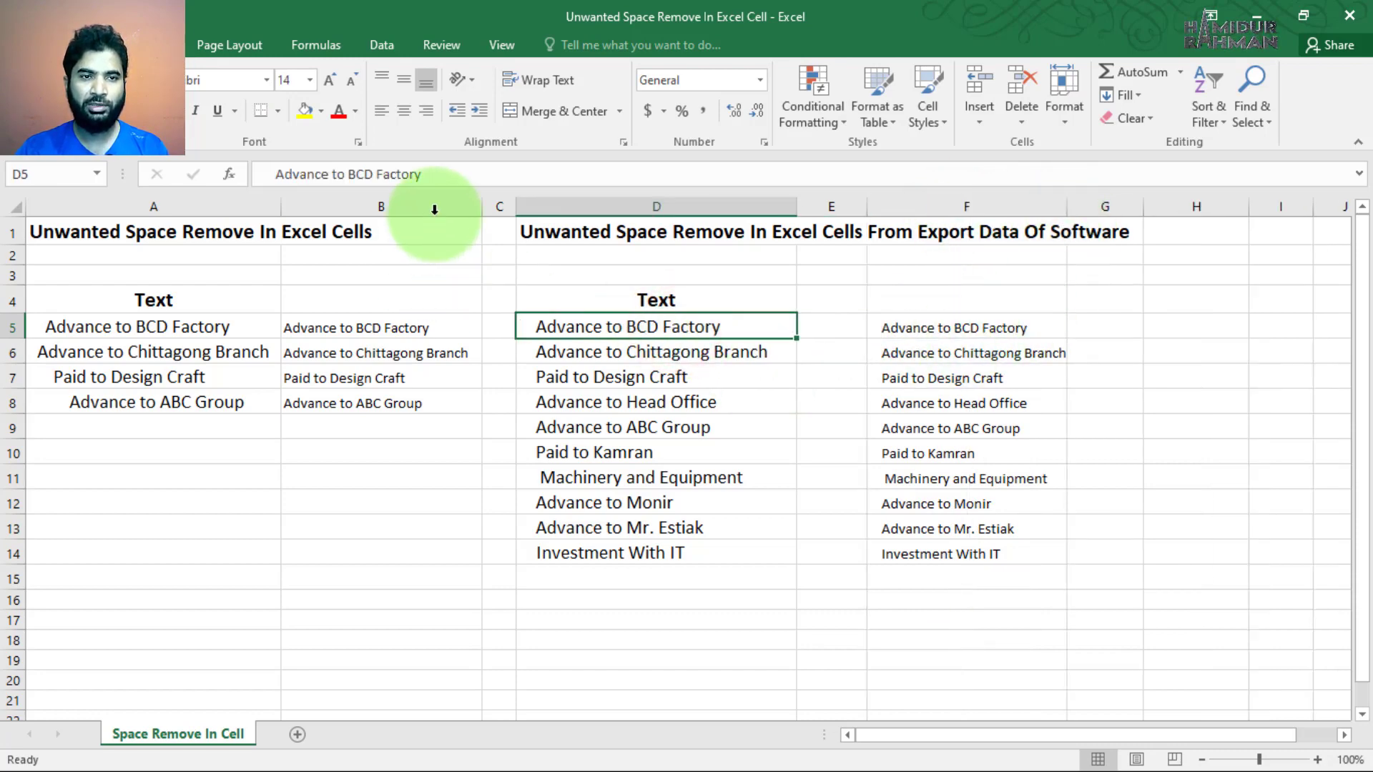
{"action": "left_click_drag", "start_coordinate": [434, 209], "coordinate": [119, 206]}
{"action": "right_click", "coordinate": [120, 204]}
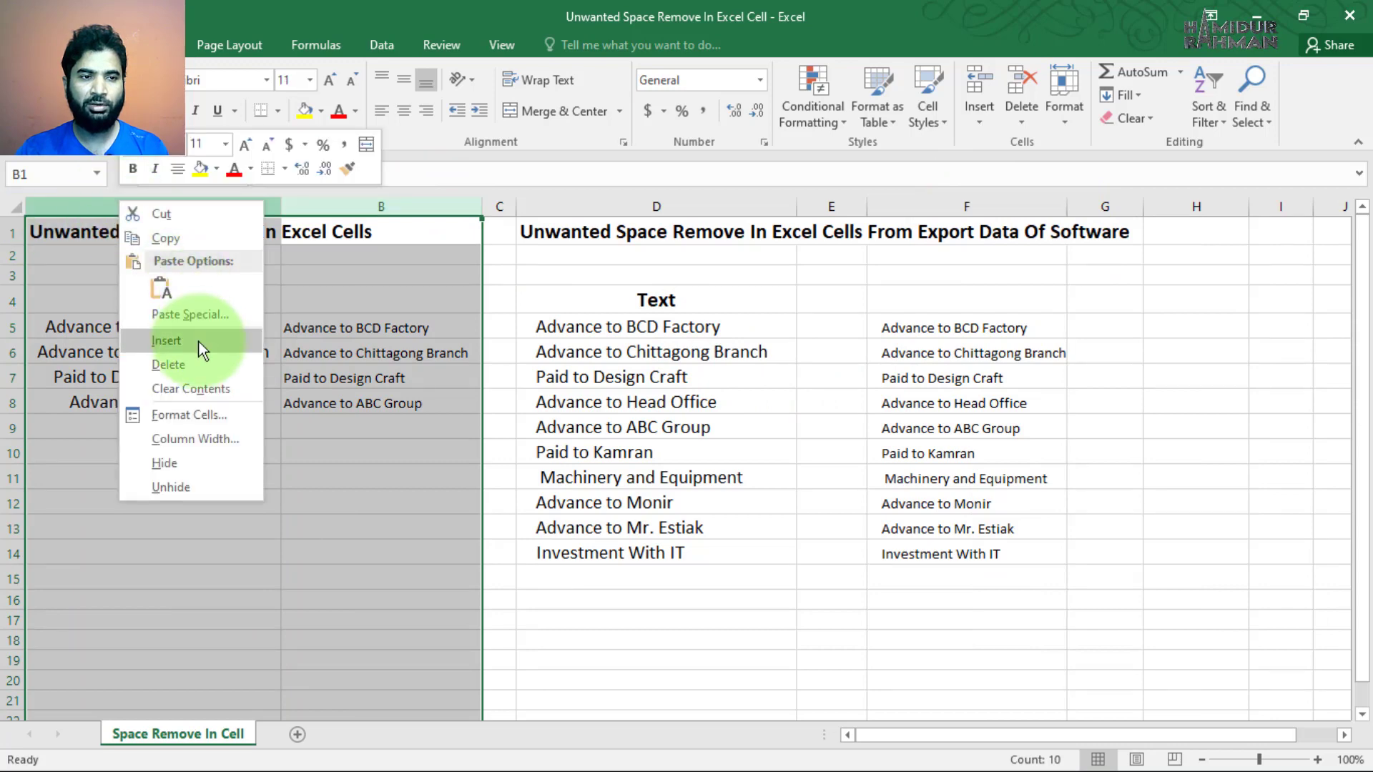
{"action": "left_click", "coordinate": [173, 461]}
{"action": "left_click", "coordinate": [418, 472]}
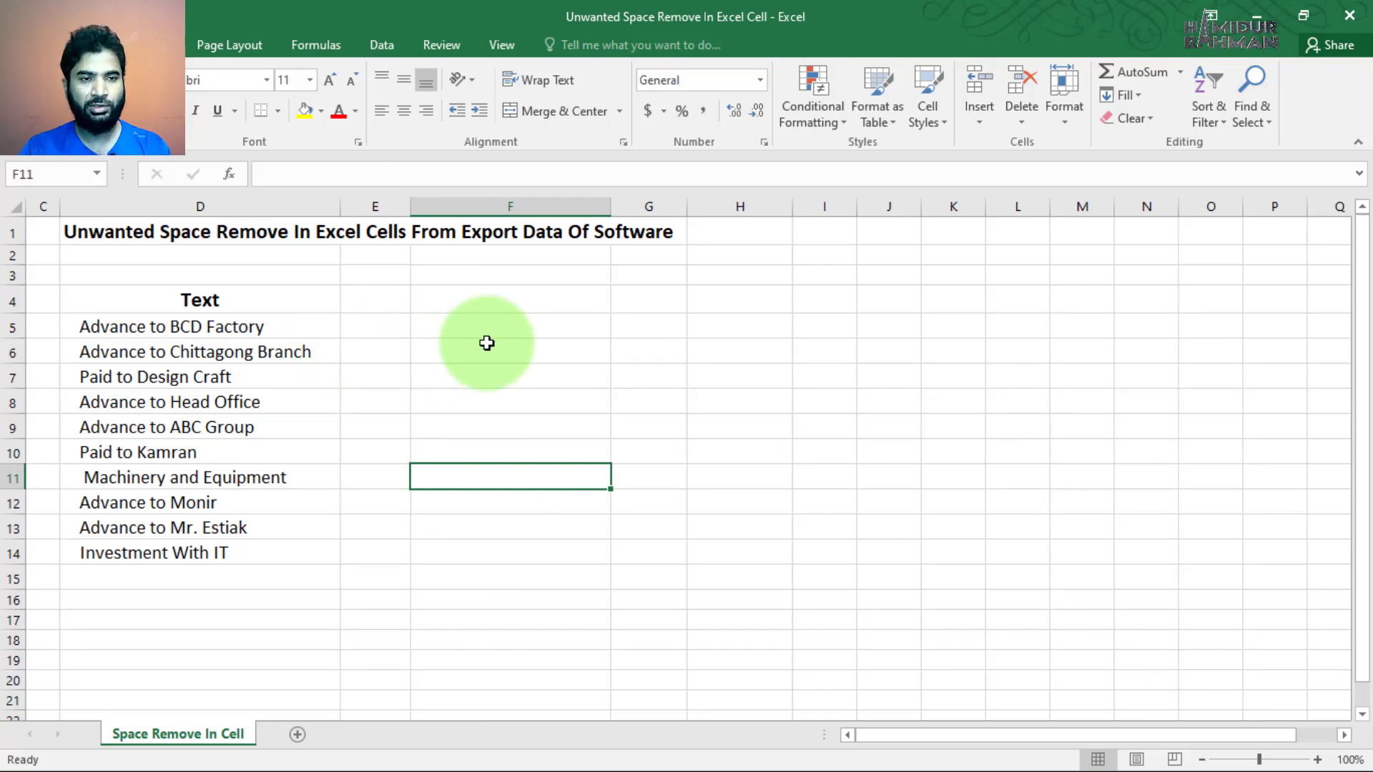
- Enter the heading "Character Length" in cell F4
{"action": "left_click", "coordinate": [520, 299]}
{"action": "left_click", "coordinate": [186, 327]}
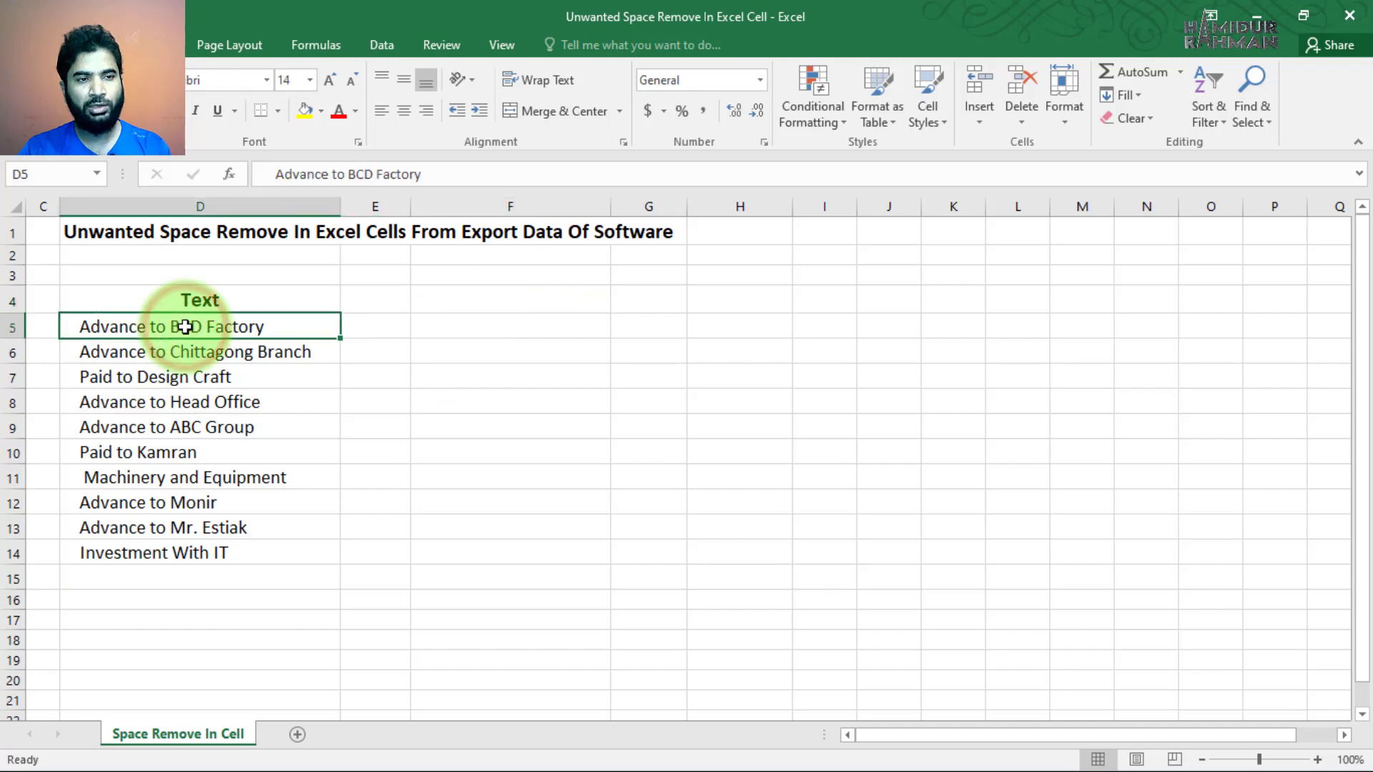
{"action": "left_click", "coordinate": [479, 299]}
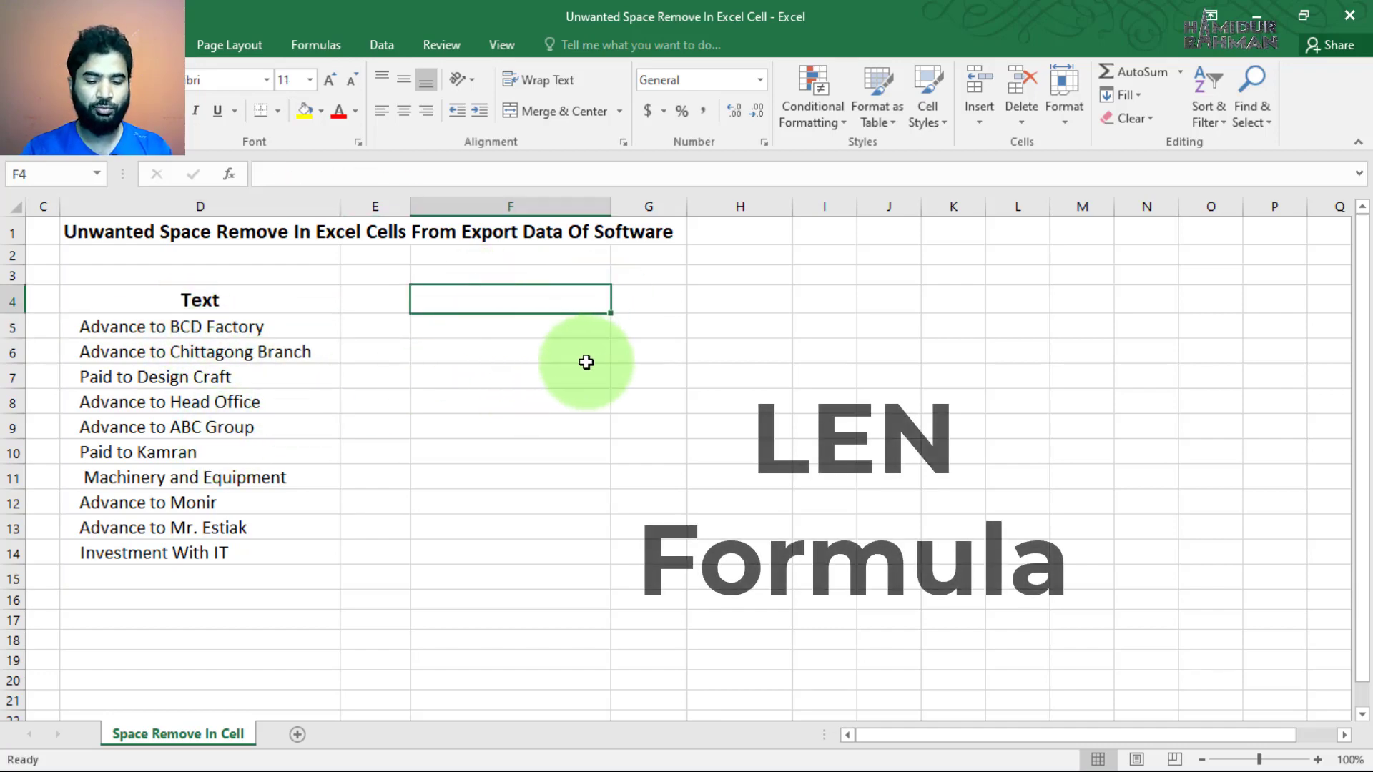
{"action": "type", "text": "Char"}
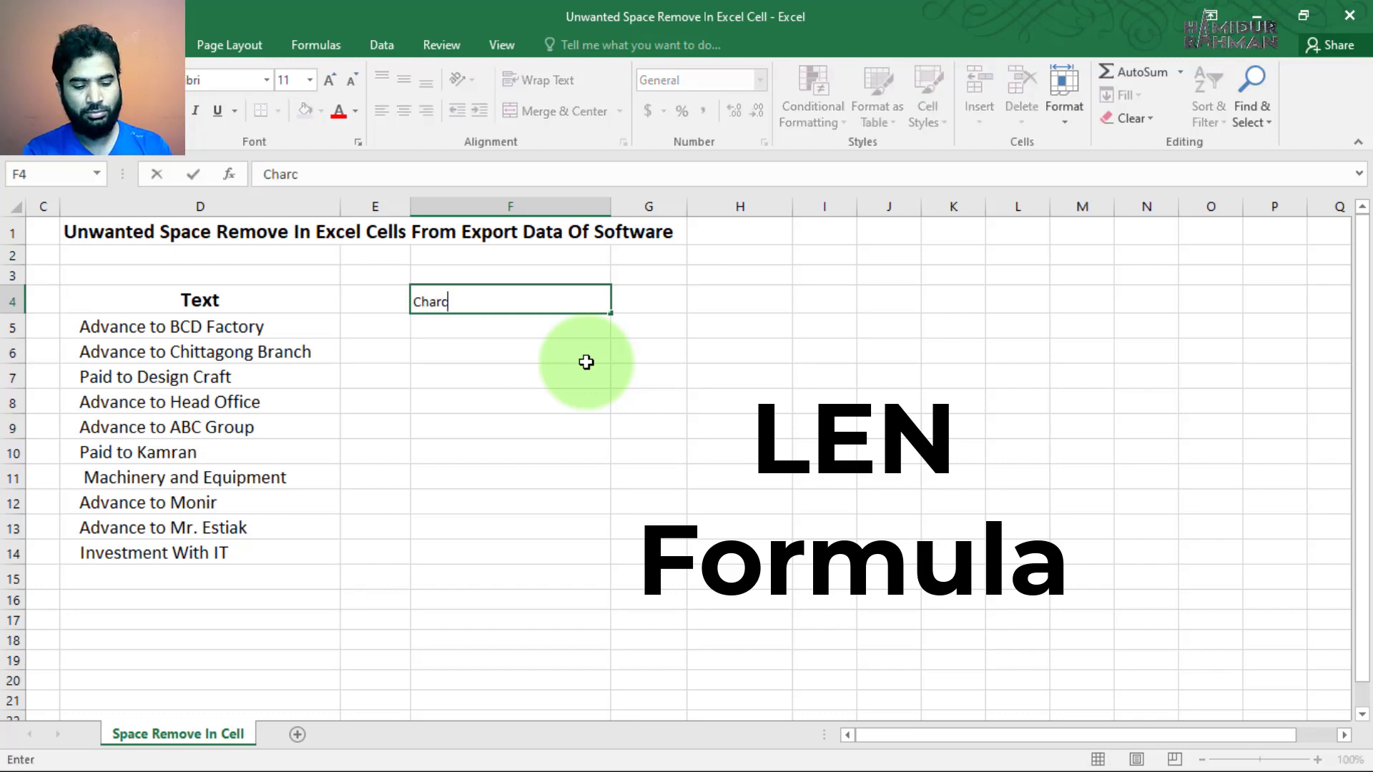
{"action": "type", "text": "acter Length"}
{"action": "key", "text": "Return"}
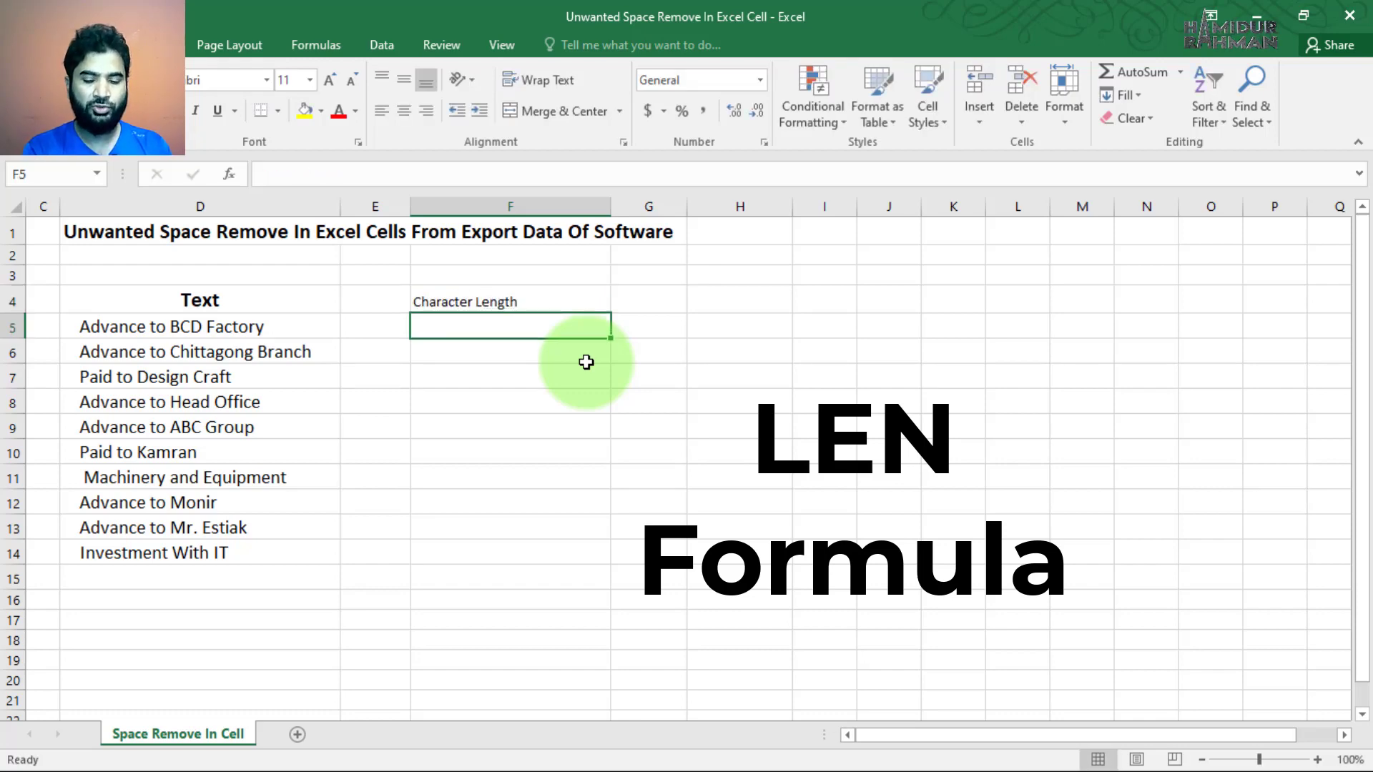
- Enter the formula =LEN(D5) in cell F5 and fill it down to F14
{"action": "type", "text": "=le"}
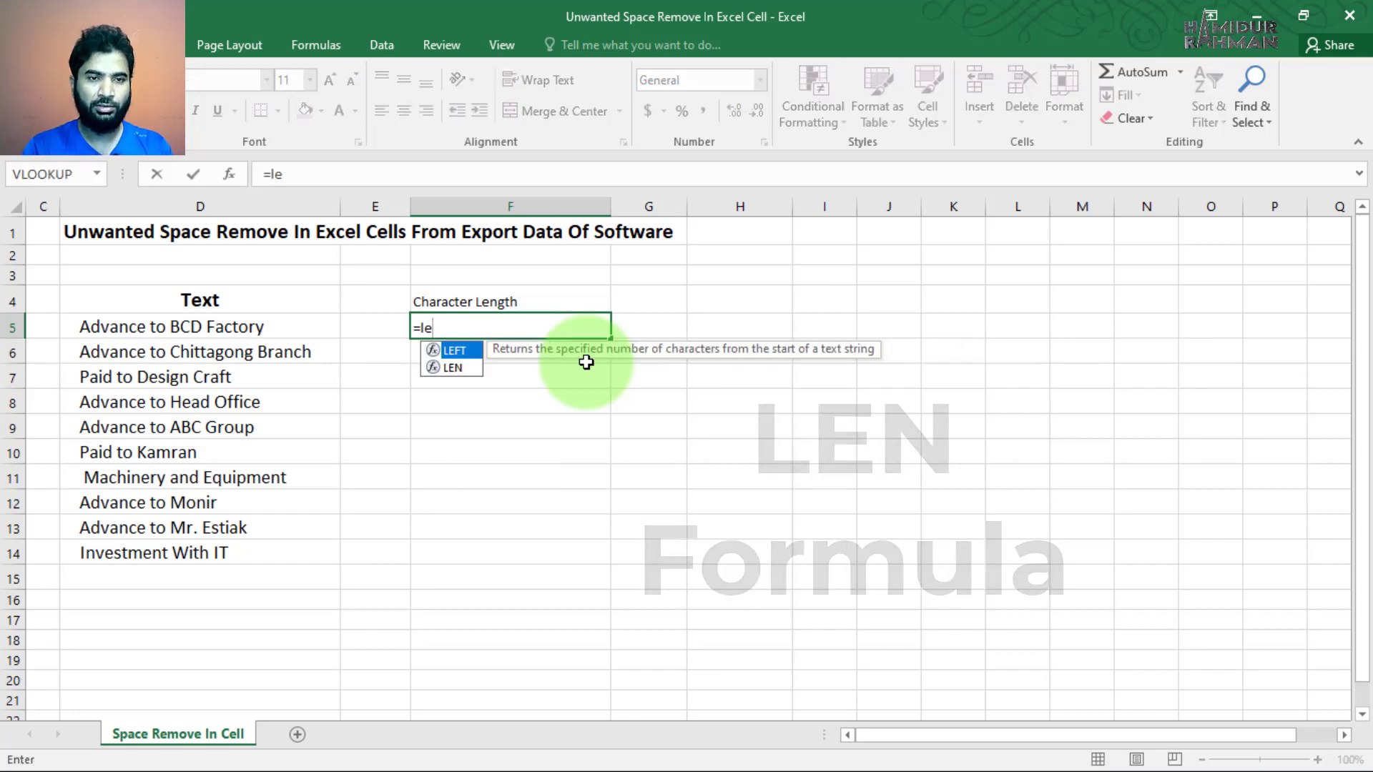
{"action": "key", "text": "Down"}
{"action": "key", "text": "Tab"}
{"action": "key", "text": "Left"}
{"action": "key", "text": "Left"}
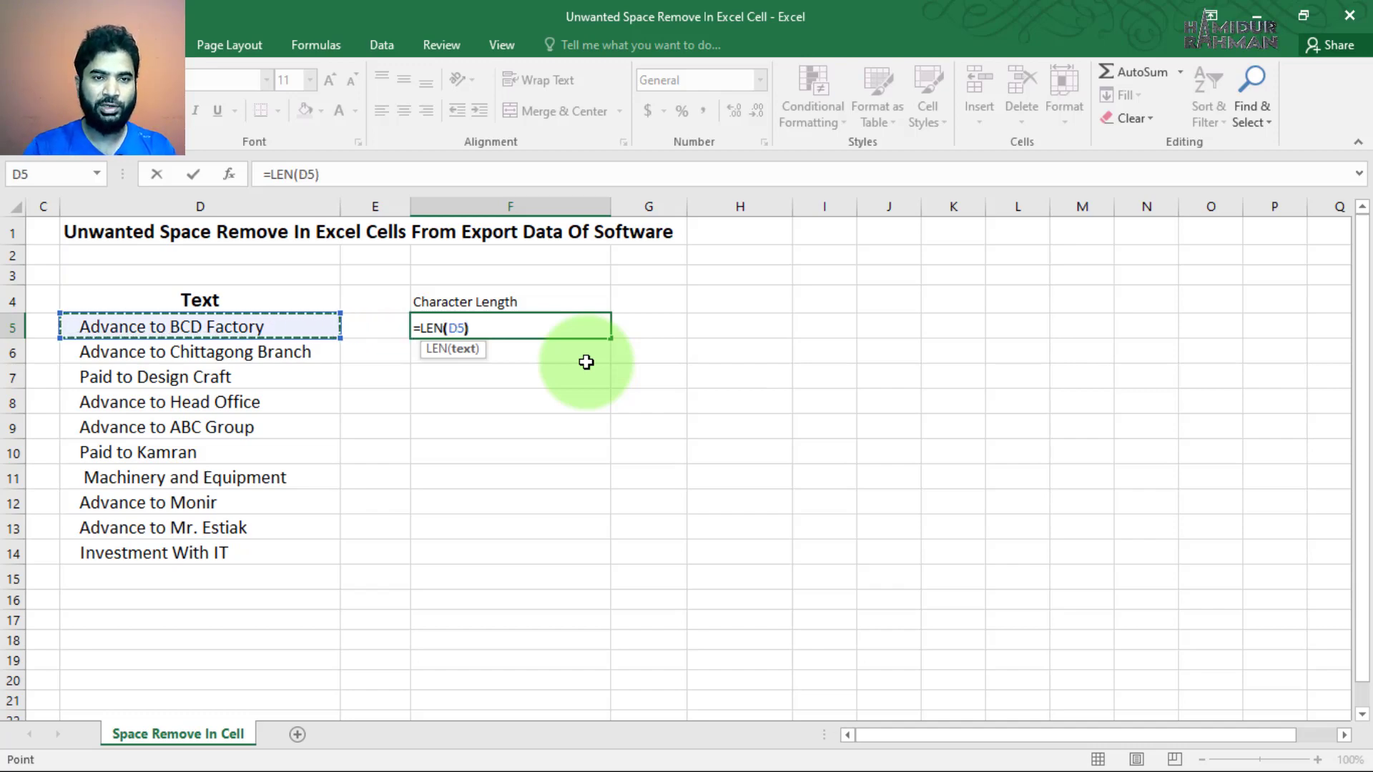
{"action": "type", "text": ")"}
{"action": "key", "text": "Return"}
{"action": "left_click", "coordinate": [569, 328]}
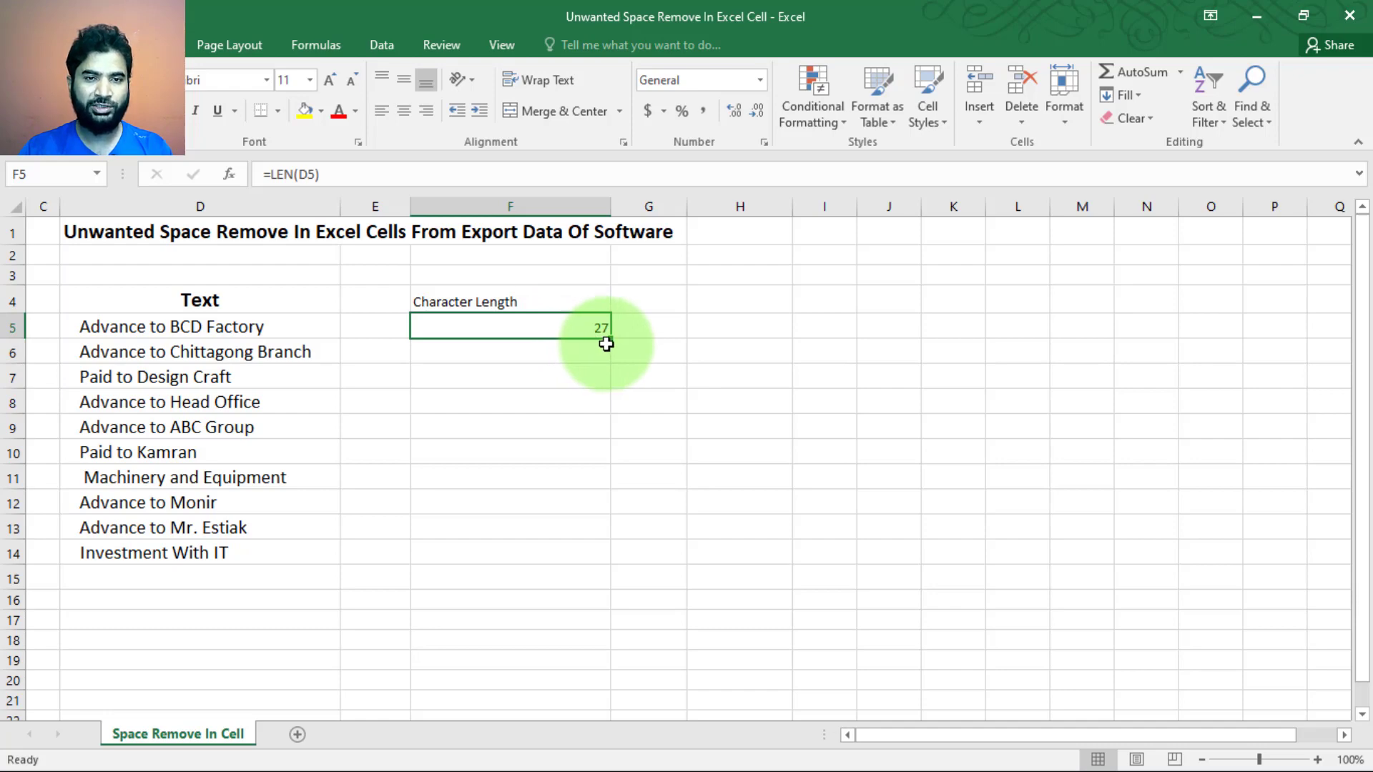
{"action": "left_click_drag", "start_coordinate": [609, 341], "coordinate": [579, 565]}
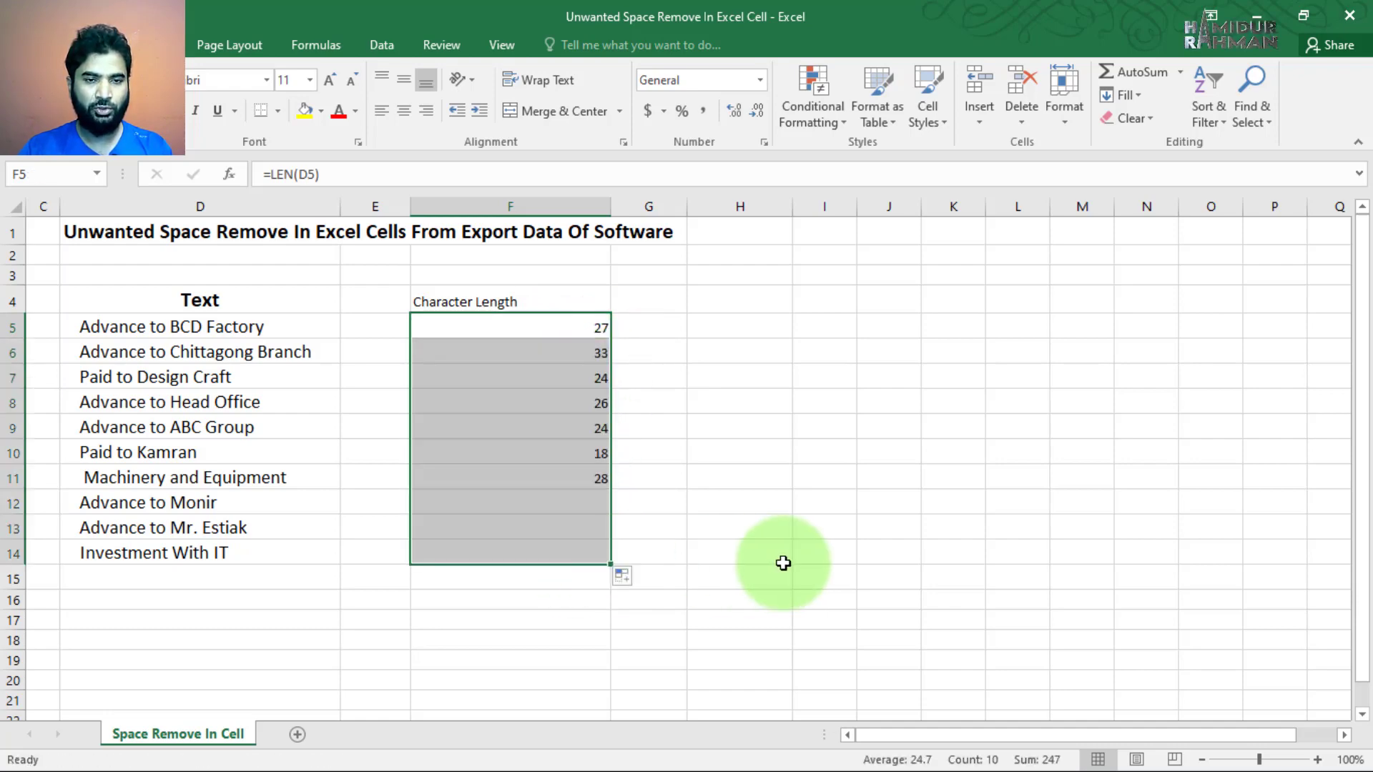
- Centre the character lengths in F5:F14 and narrow column F
{"action": "left_click", "coordinate": [395, 113]}
{"action": "left_click_drag", "start_coordinate": [611, 206], "coordinate": [504, 215]}
{"action": "left_click_drag", "start_coordinate": [229, 321], "coordinate": [239, 554]}
{"action": "left_click", "coordinate": [460, 327]}
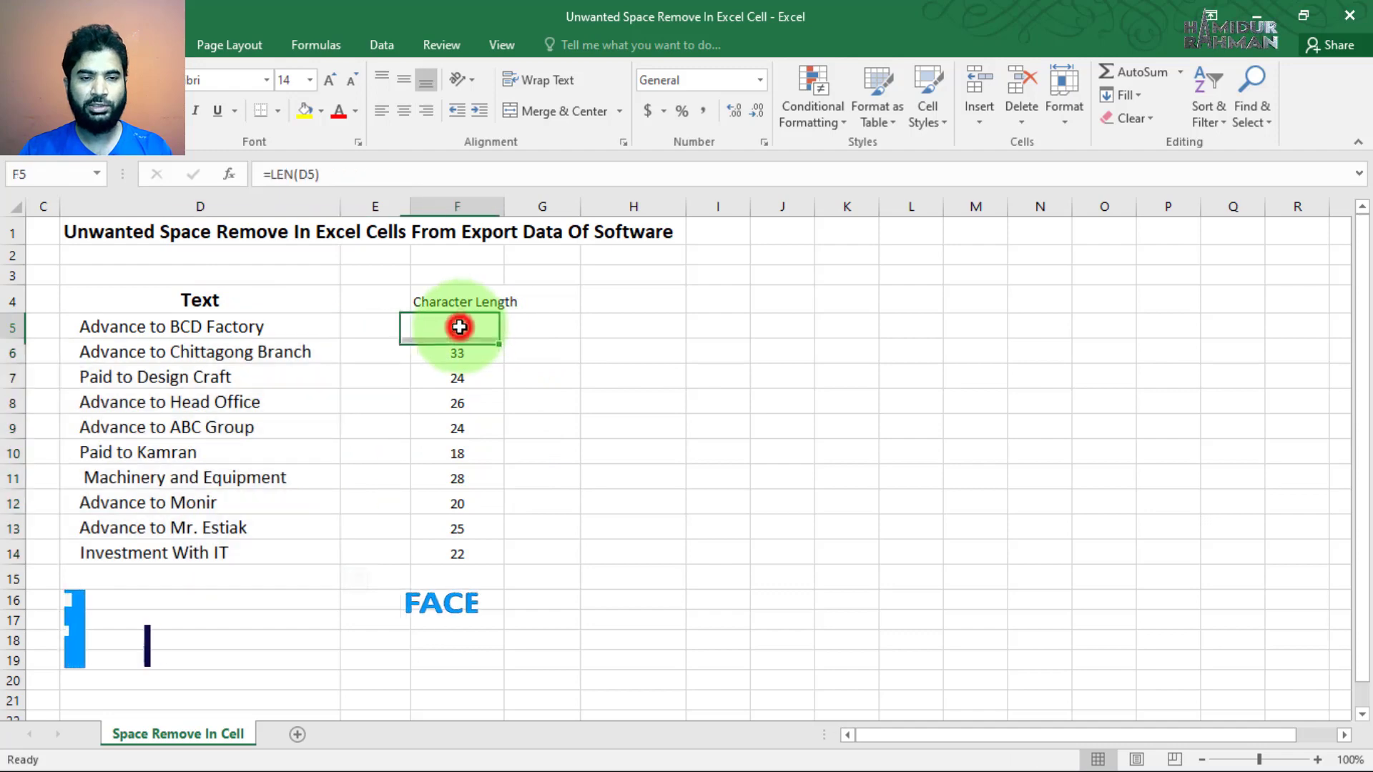
{"action": "left_click_drag", "start_coordinate": [459, 327], "coordinate": [460, 556]}
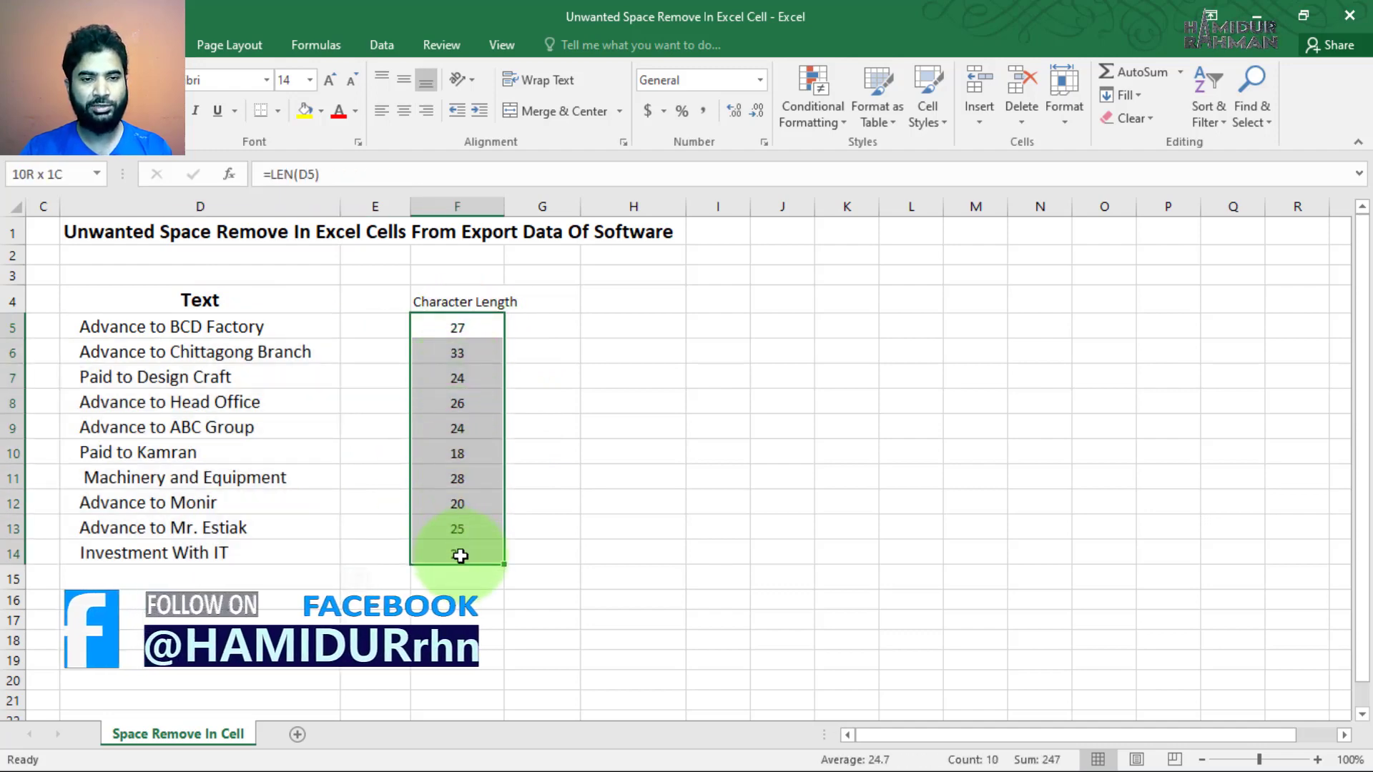
{"action": "left_click", "coordinate": [75, 327]}
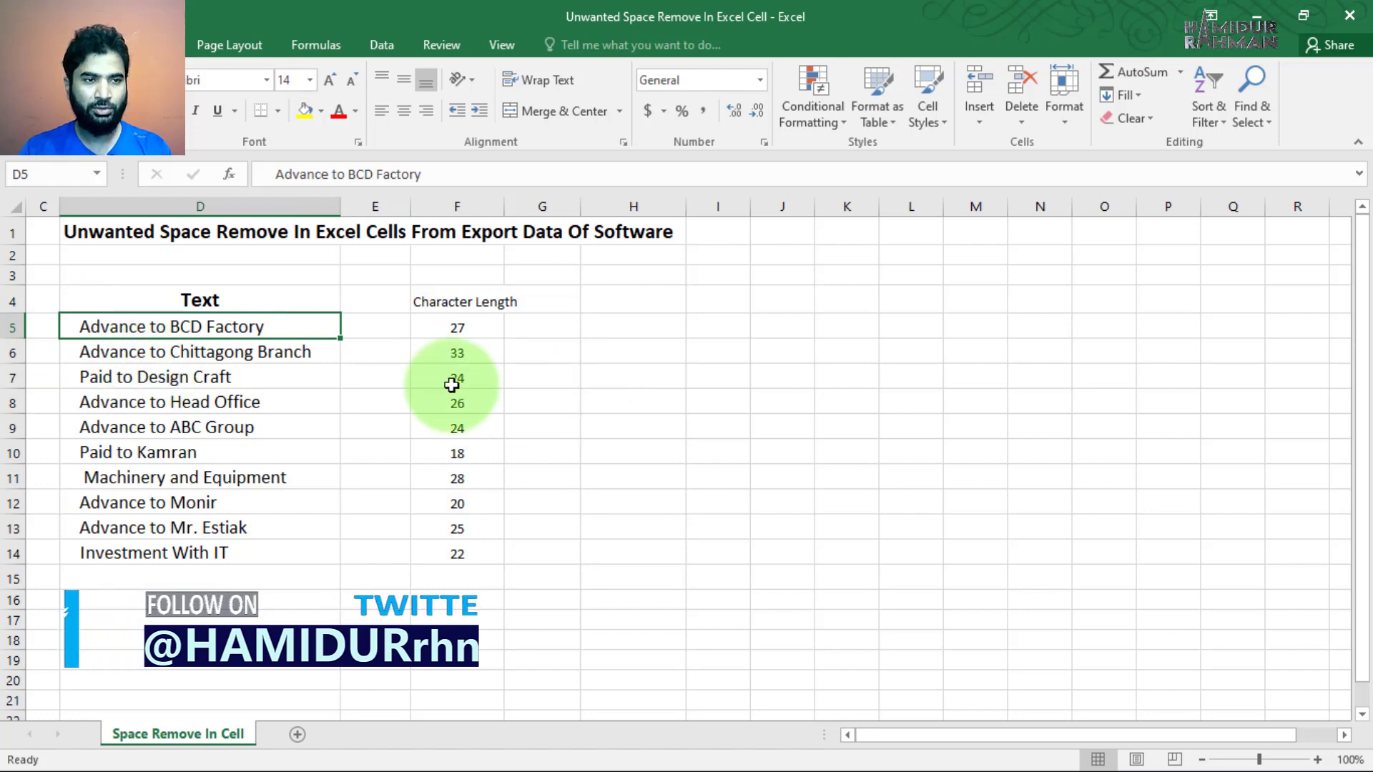
{"action": "left_click", "coordinate": [473, 328]}
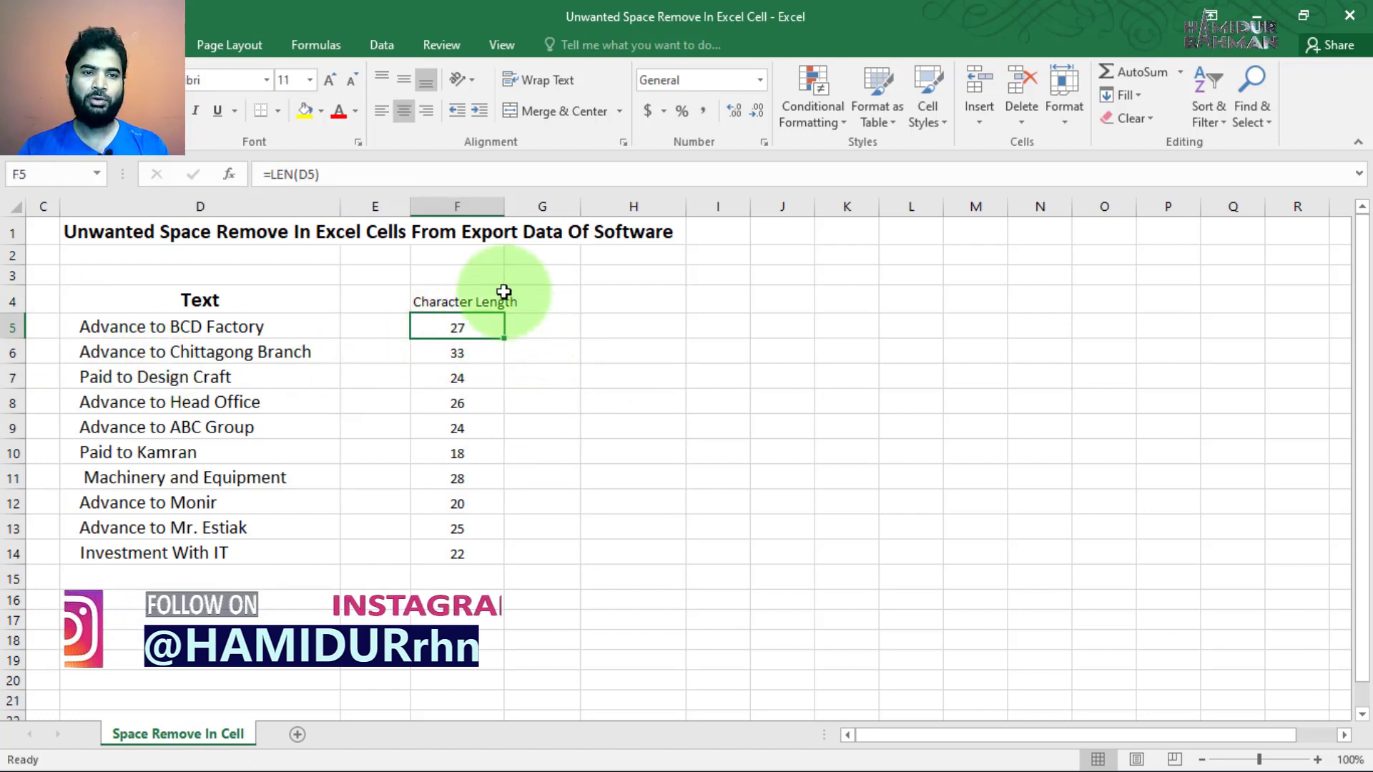
- Make the "Character Length" heading in F4 bold and widen column F to fit it
{"action": "left_click", "coordinate": [481, 296]}
{"action": "key", "text": "ctrl+b"}
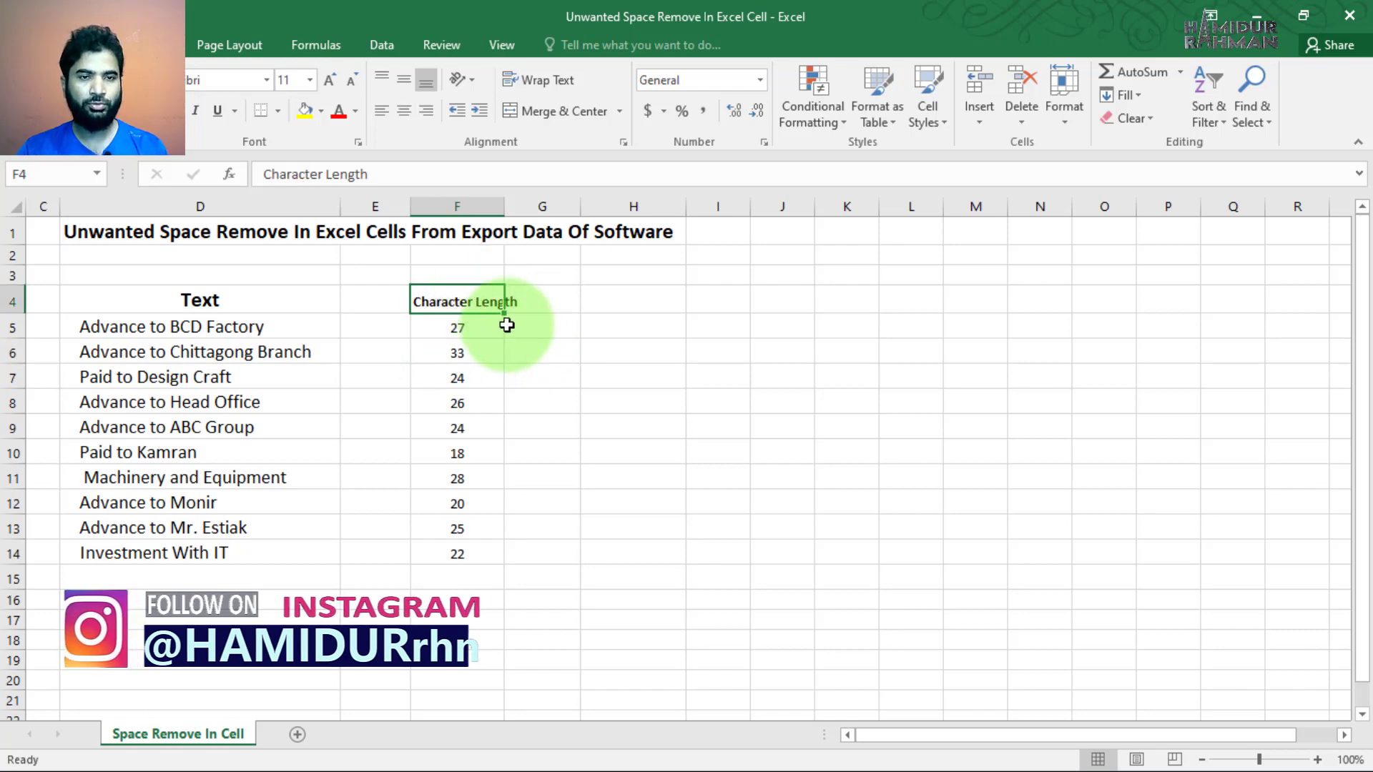
{"action": "left_click_drag", "start_coordinate": [504, 208], "coordinate": [523, 212]}
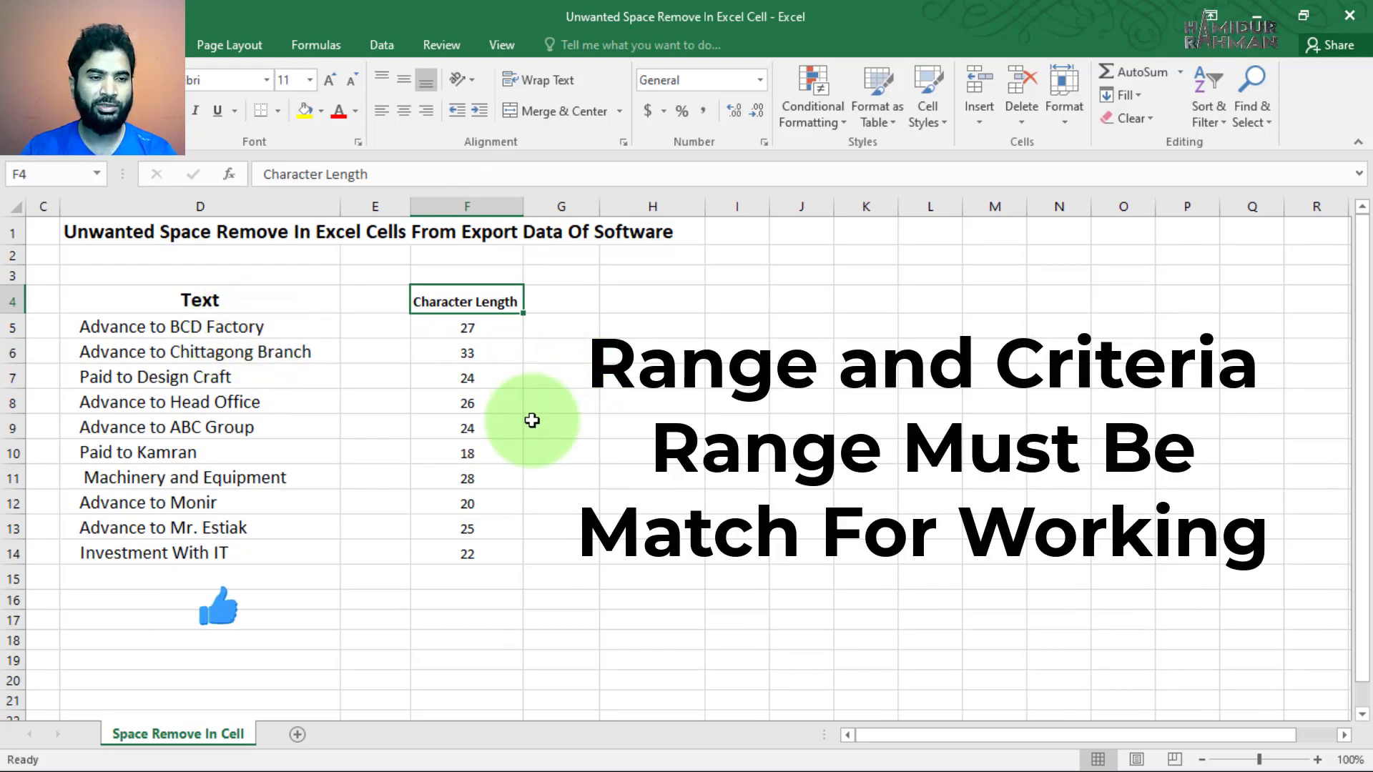
{"action": "left_click", "coordinate": [215, 326]}
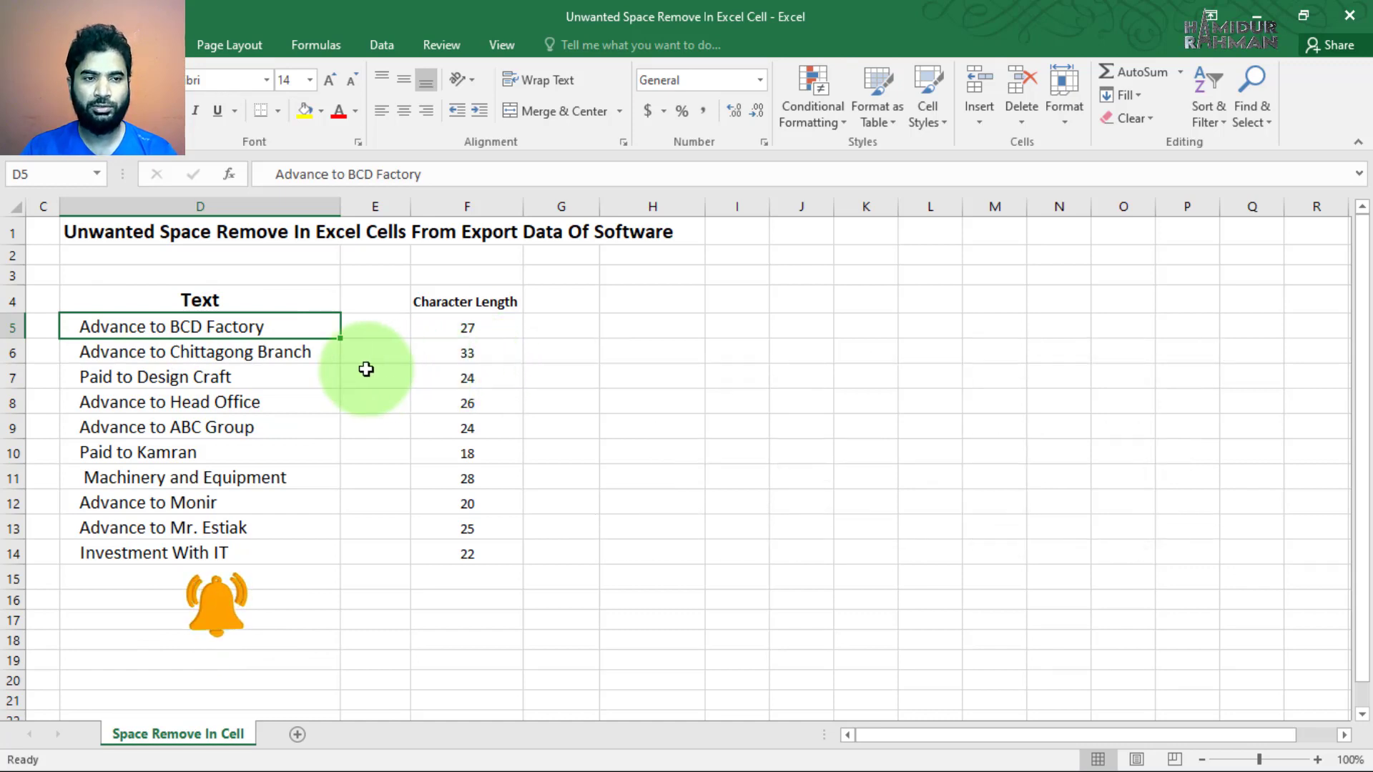
{"action": "left_click", "coordinate": [309, 372]}
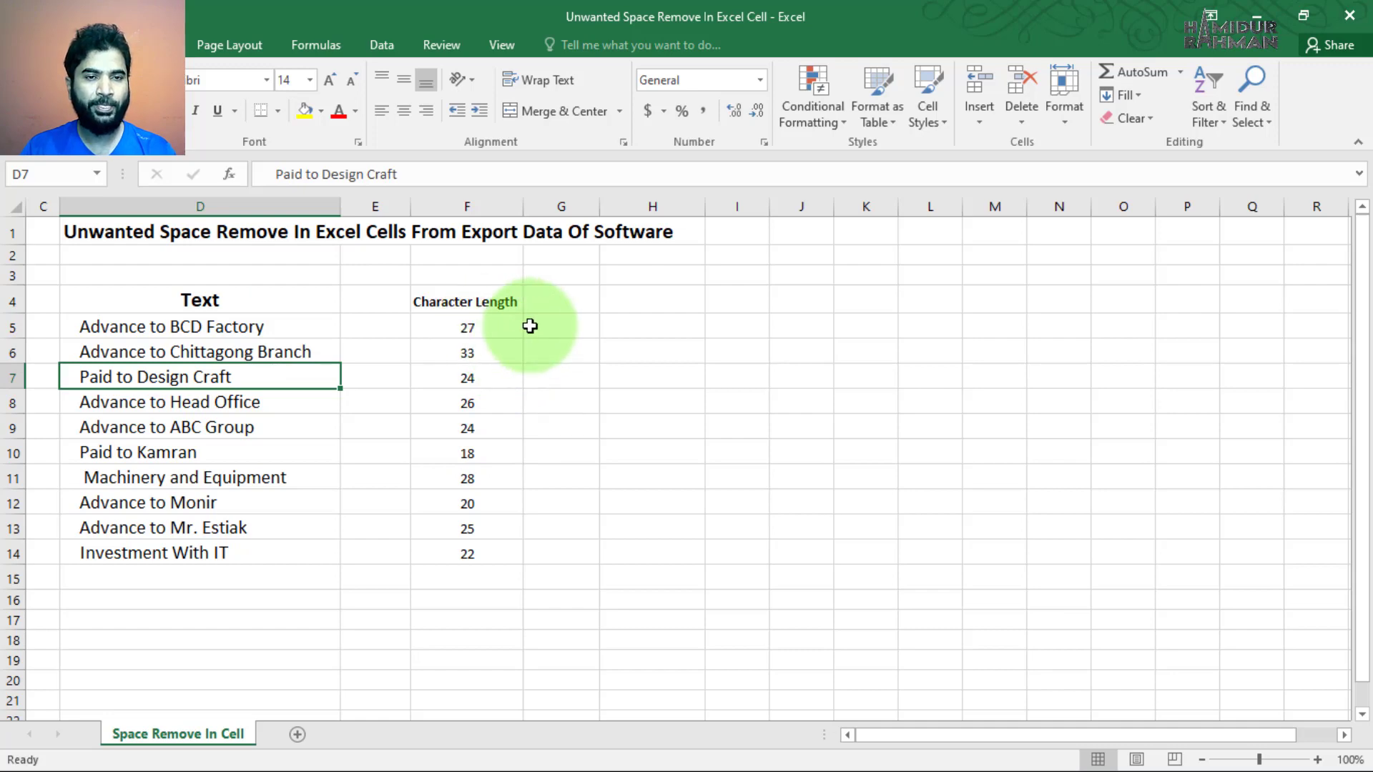
- Enter the heading "Add Charac" in cell G4
{"action": "left_click", "coordinate": [555, 294]}
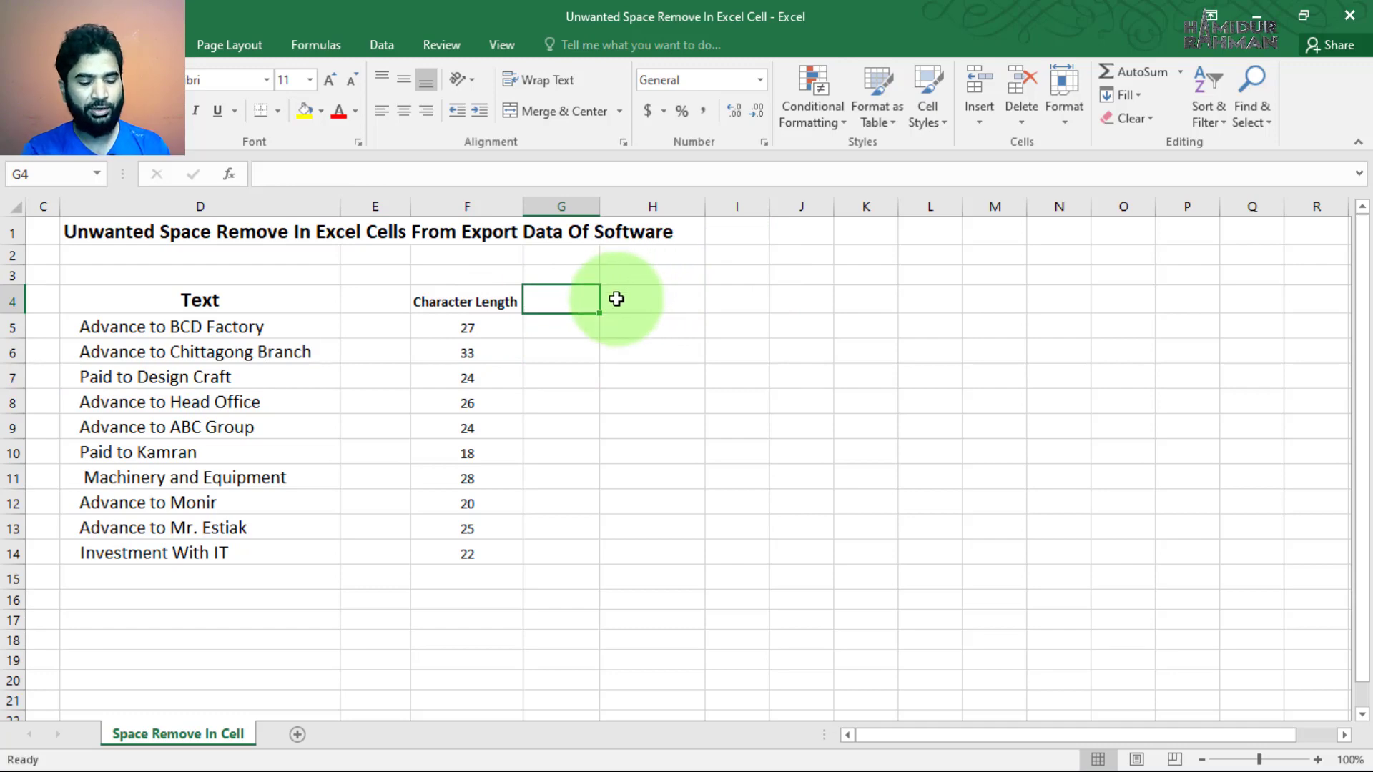
{"action": "type", "text": "Add"}
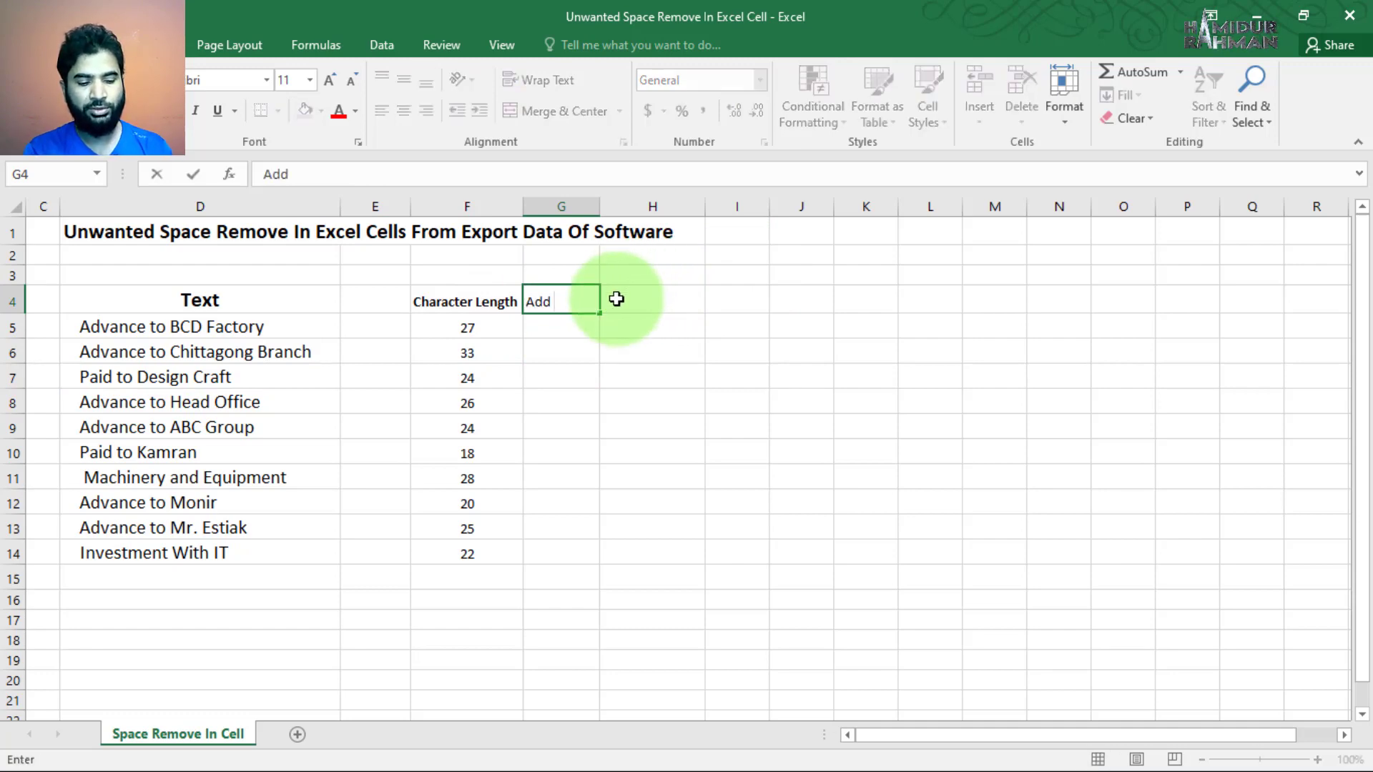
{"action": "type", "text": " Charac"}
{"action": "key", "text": "Return"}
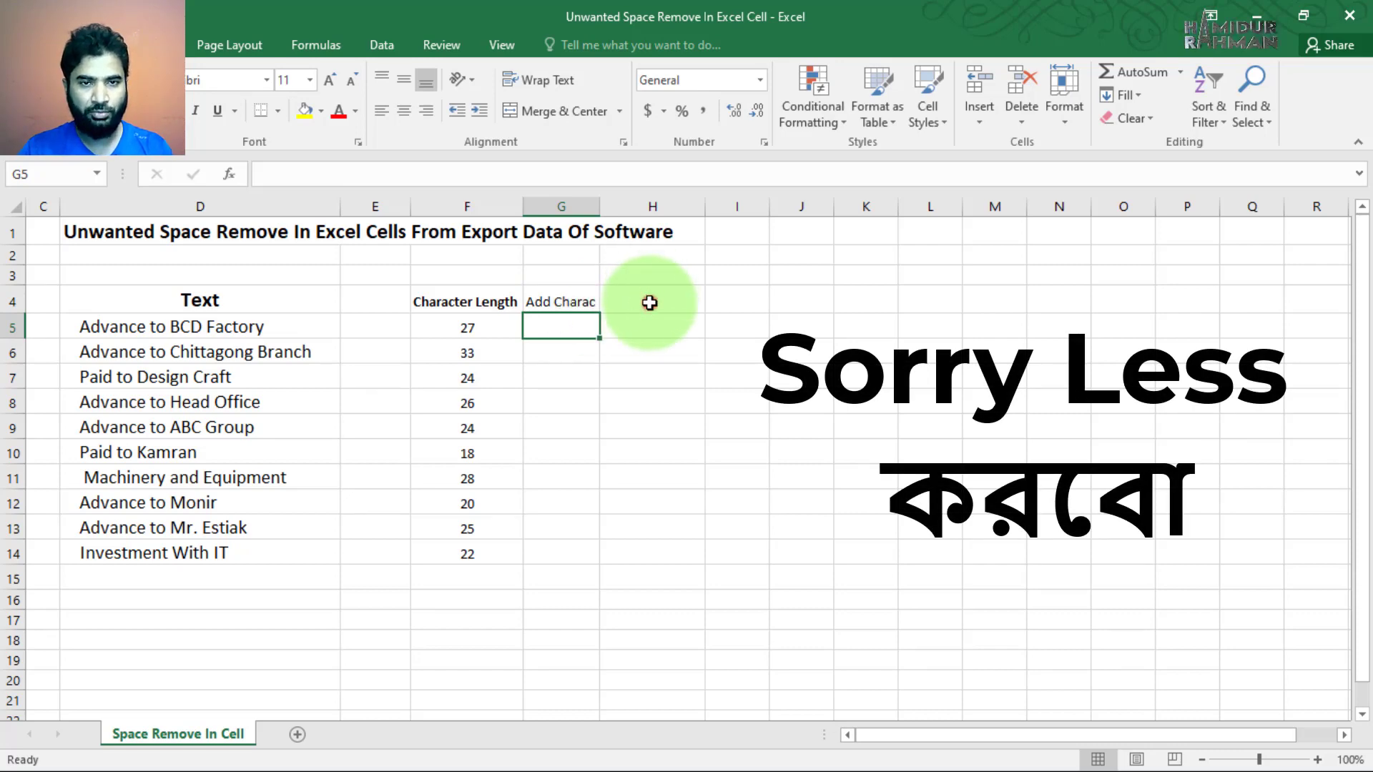
- Enter the heading "Total Characte" in cell H4
{"action": "left_click", "coordinate": [649, 303]}
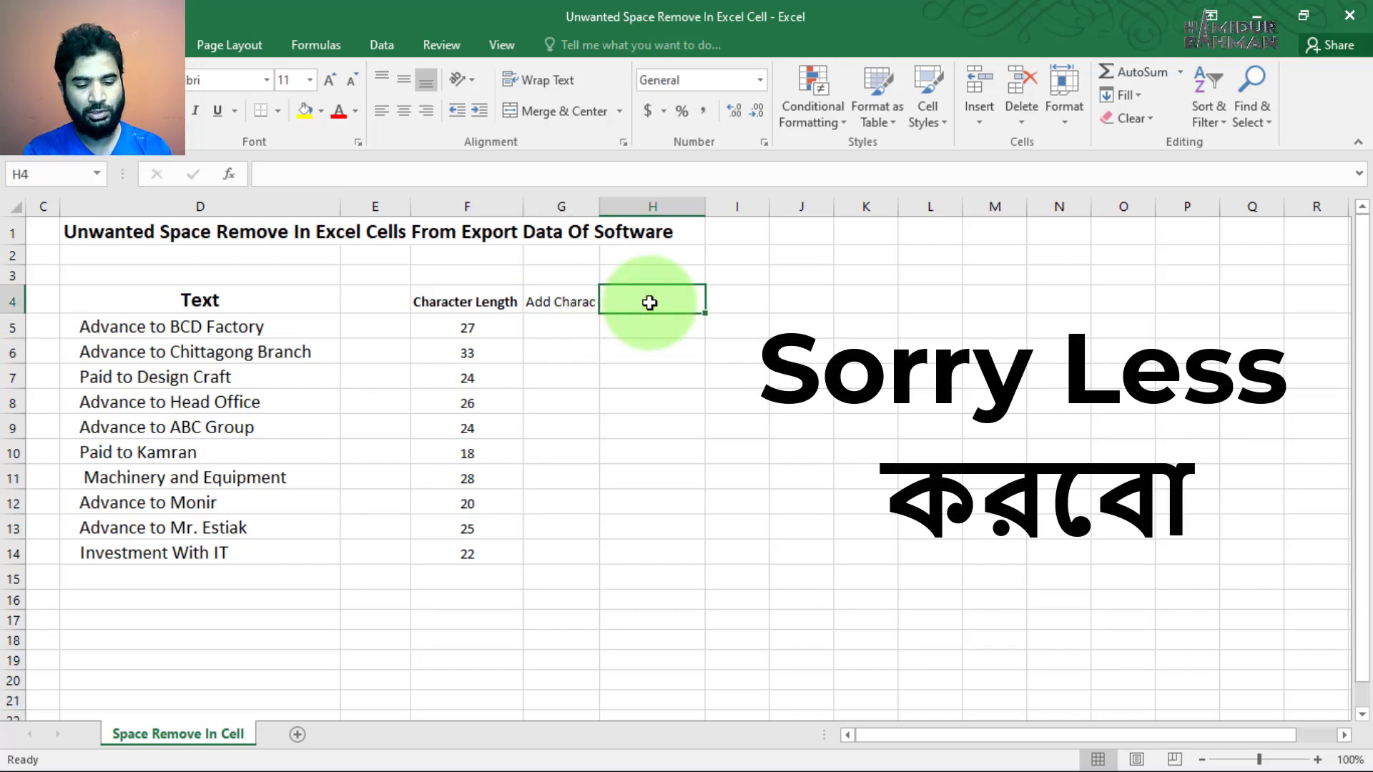
{"action": "type", "text": "Total"}
{"action": "key", "text": "Return"}
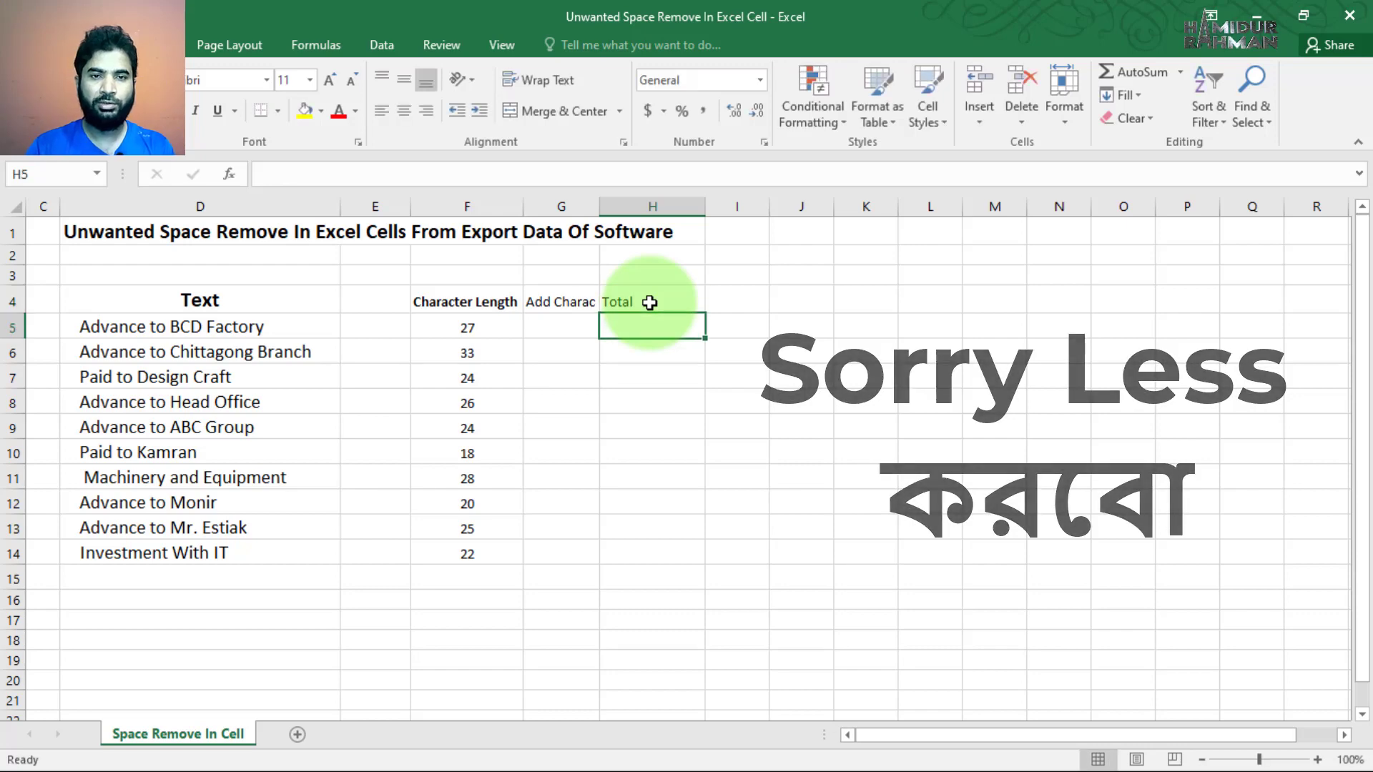
{"action": "double_click", "coordinate": [650, 303]}
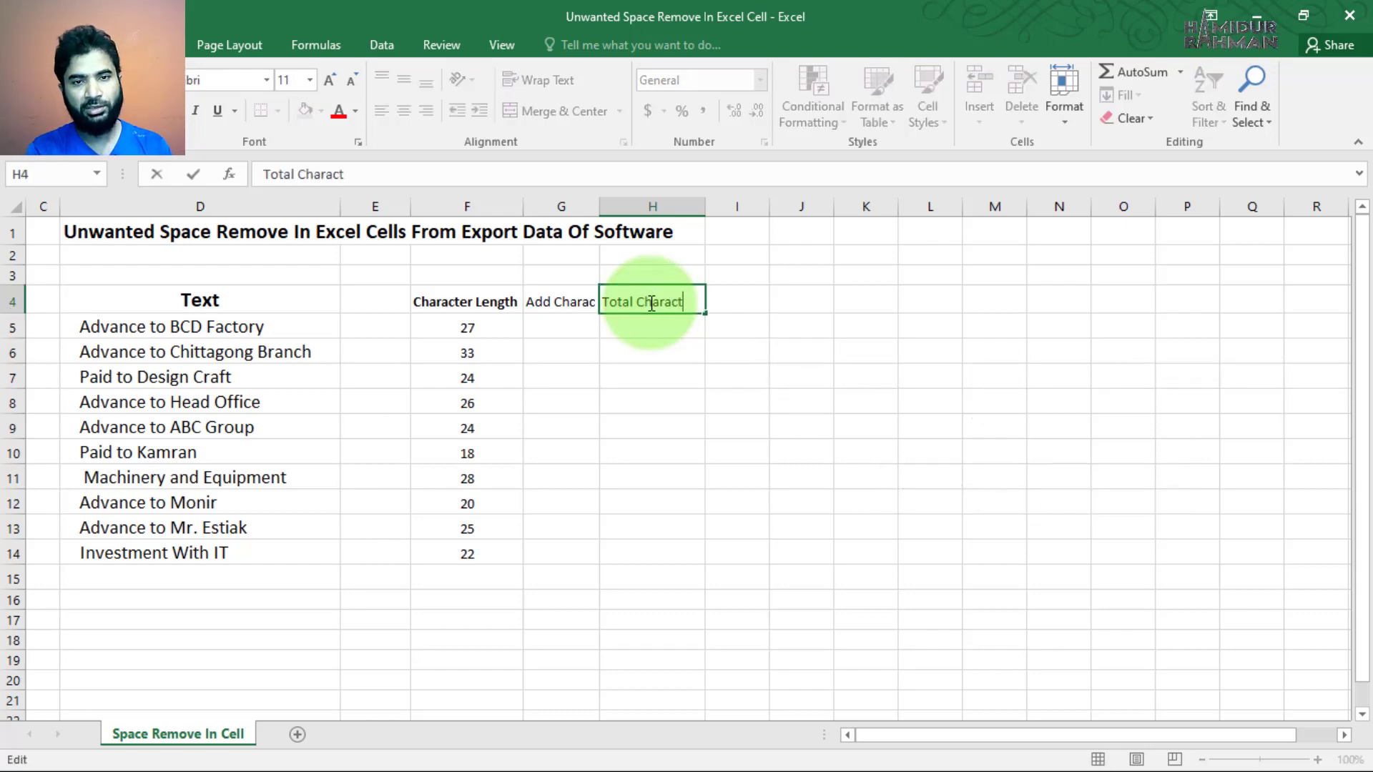
{"action": "key", "text": "Return"}
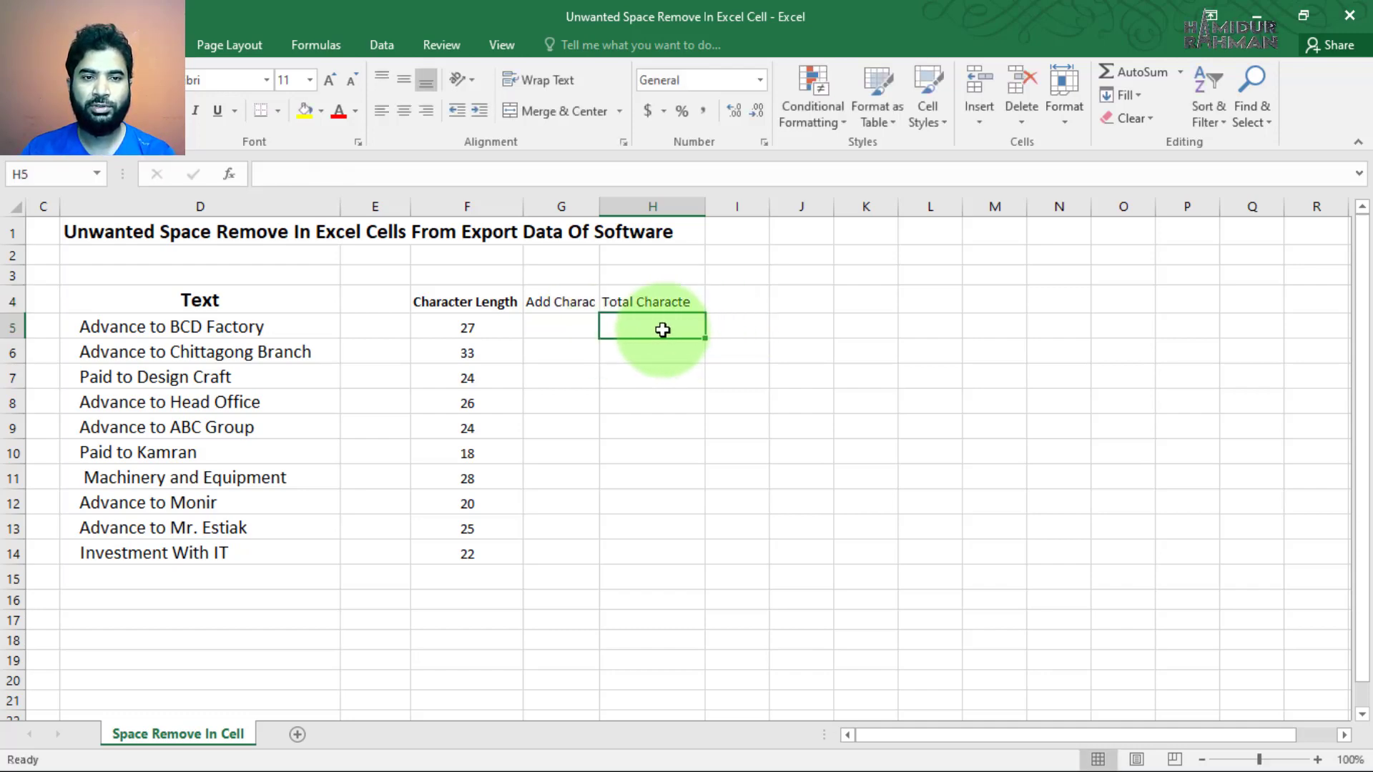
- Enter 3 in cells G5 and G6 and fill the value down to G14
{"action": "left_click", "coordinate": [480, 329]}
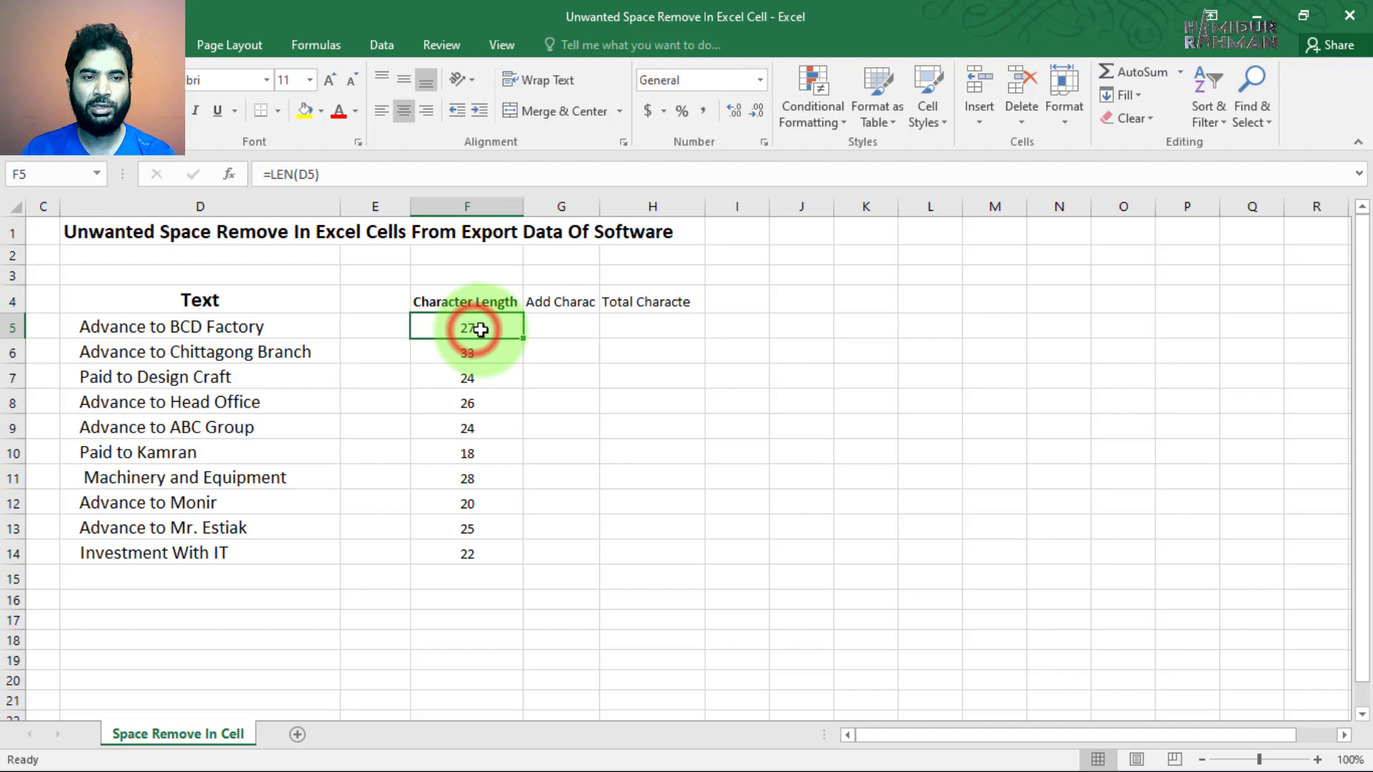
{"action": "left_click", "coordinate": [93, 327]}
{"action": "left_click", "coordinate": [540, 329]}
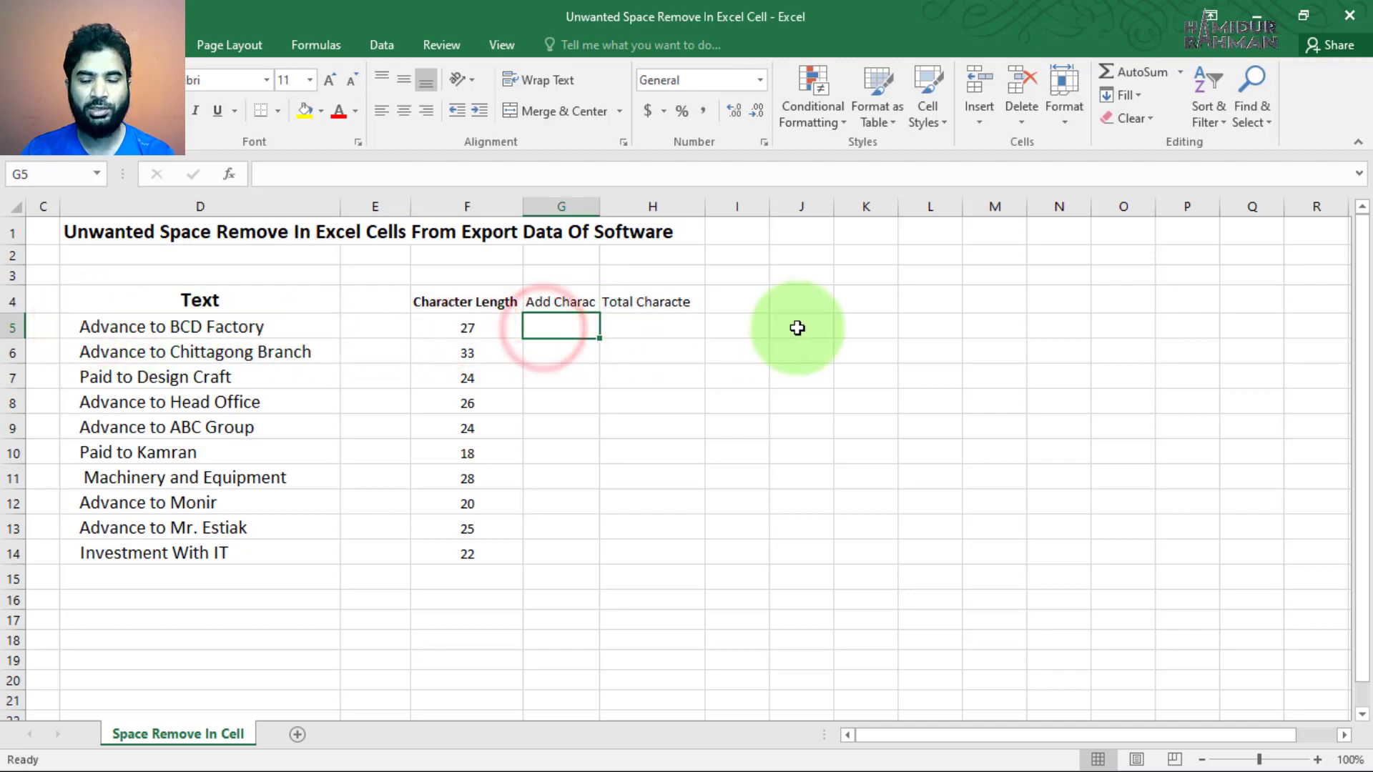
{"action": "type", "text": "3"}
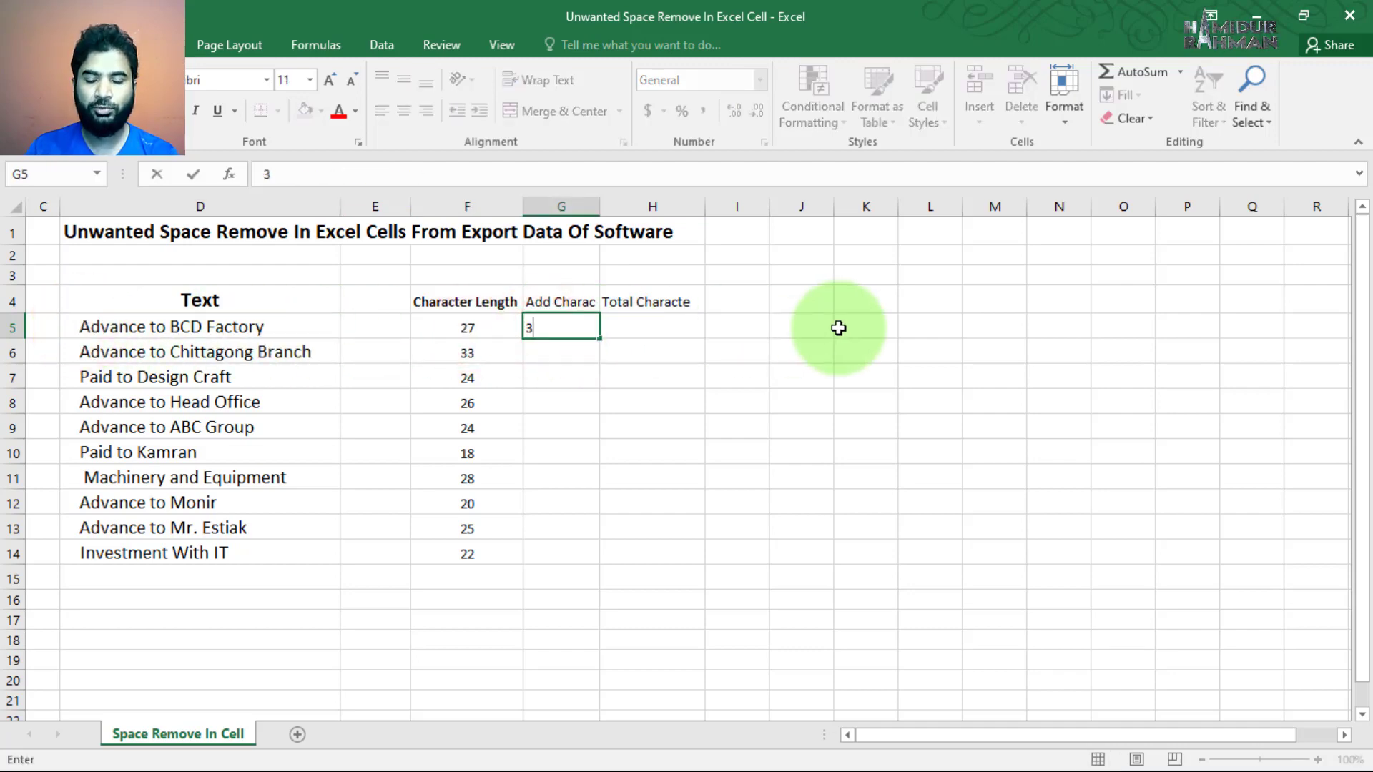
{"action": "key", "text": "Return"}
{"action": "type", "text": "3"}
{"action": "key", "text": "Return"}
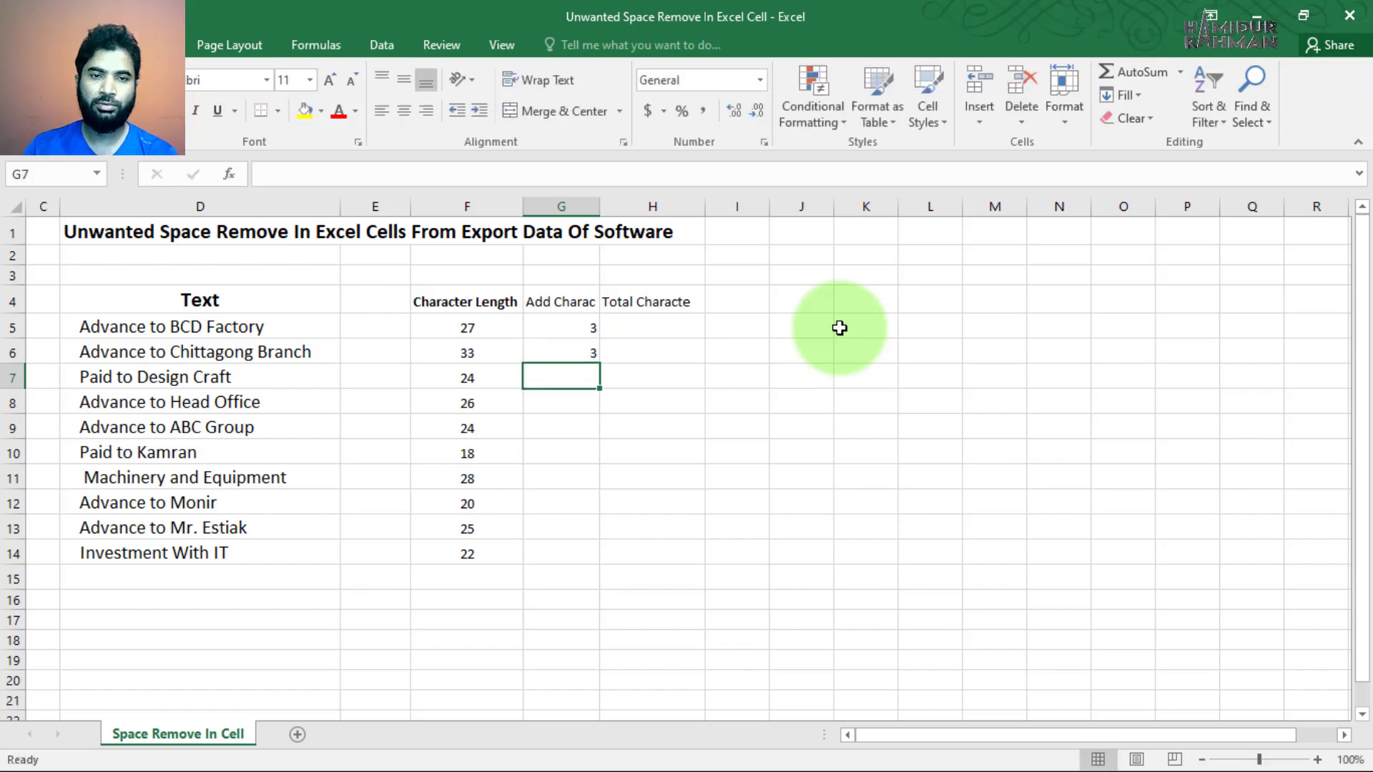
{"action": "left_click_drag", "start_coordinate": [561, 328], "coordinate": [555, 564]}
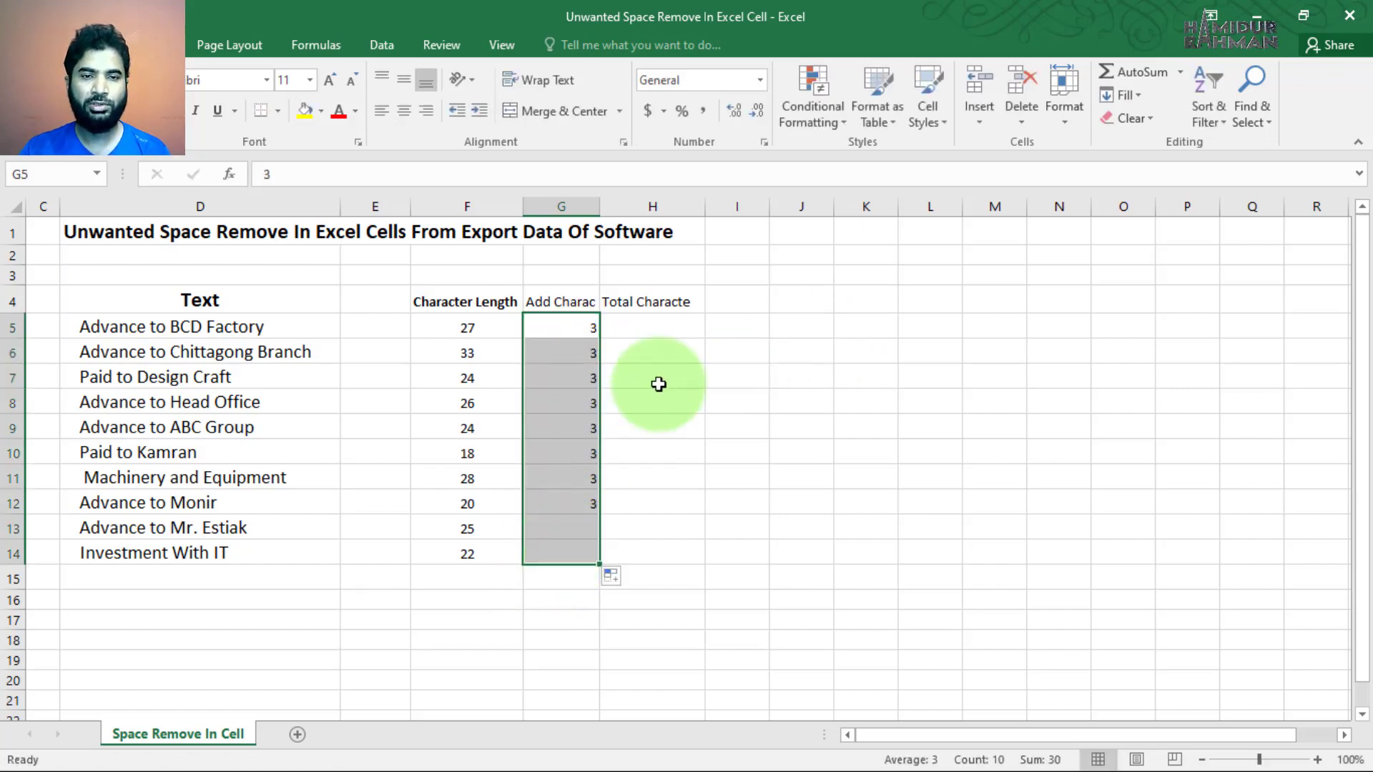
- Enter the formula =F5-G5 in cell H5 and fill it down to H14
{"action": "left_click", "coordinate": [680, 321]}
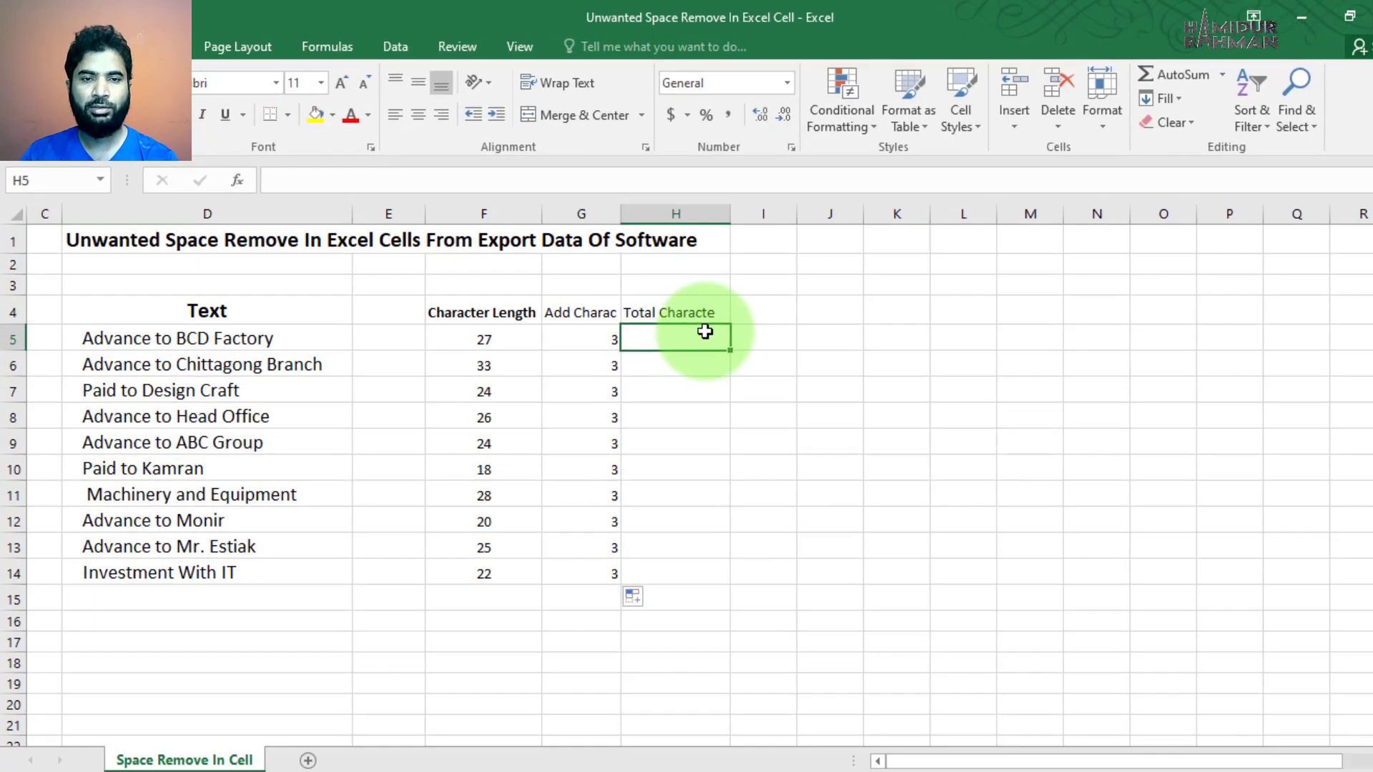
{"action": "type", "text": "="}
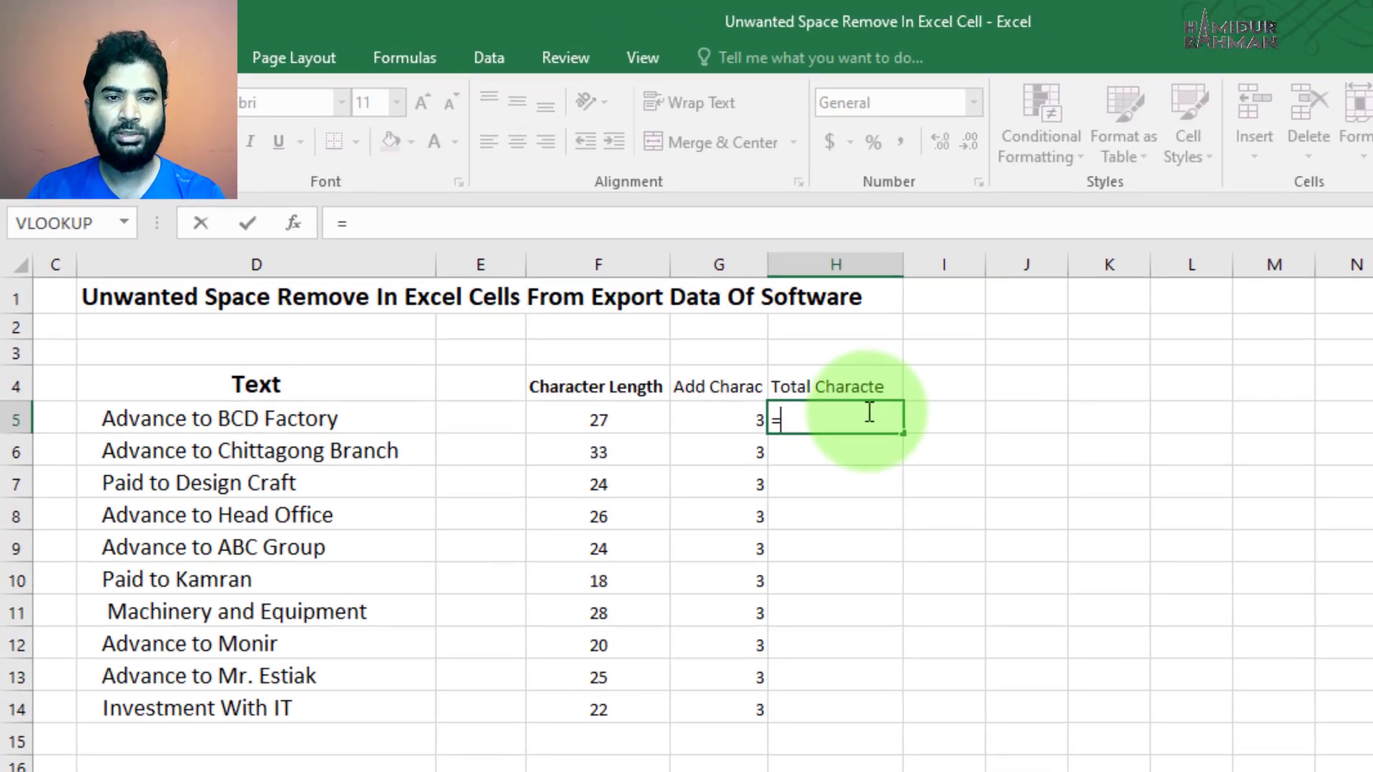
{"action": "left_click", "coordinate": [637, 435]}
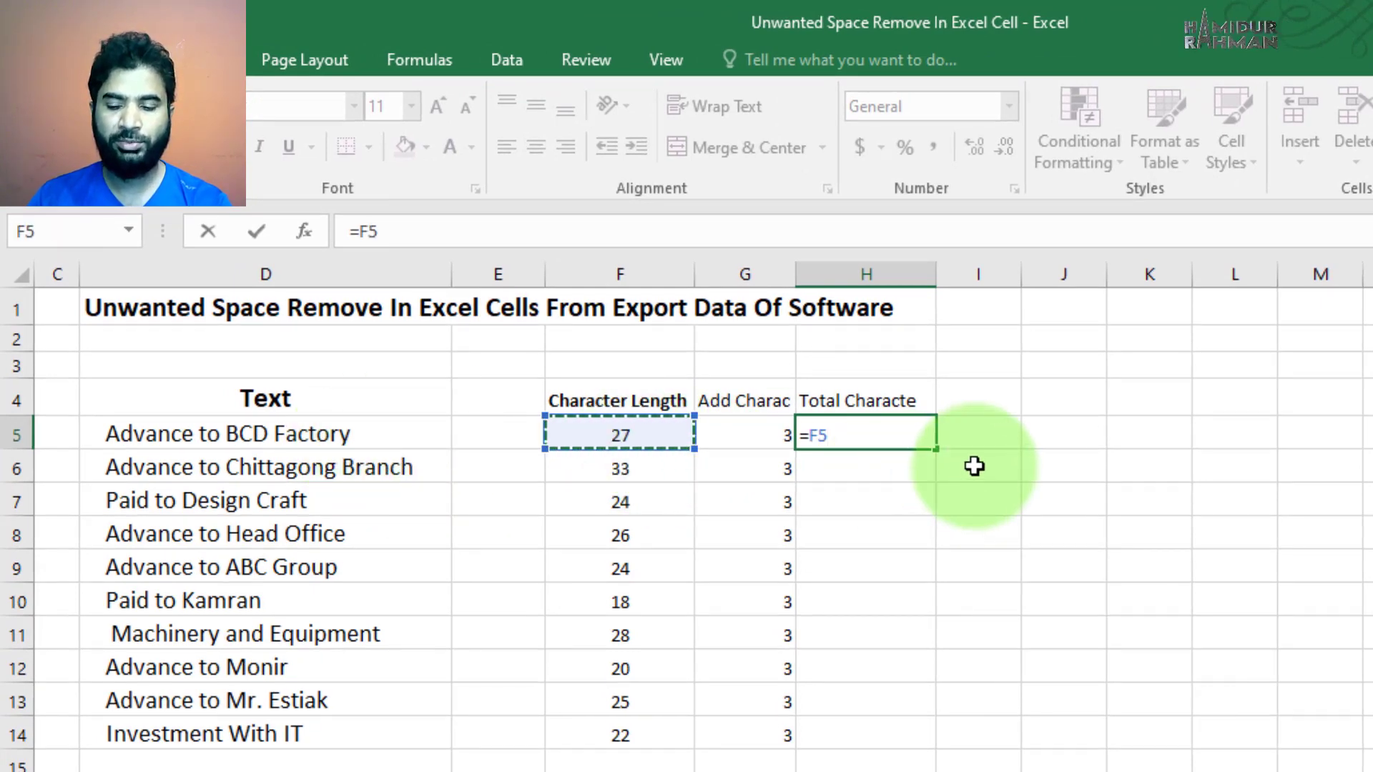
{"action": "type", "text": "-"}
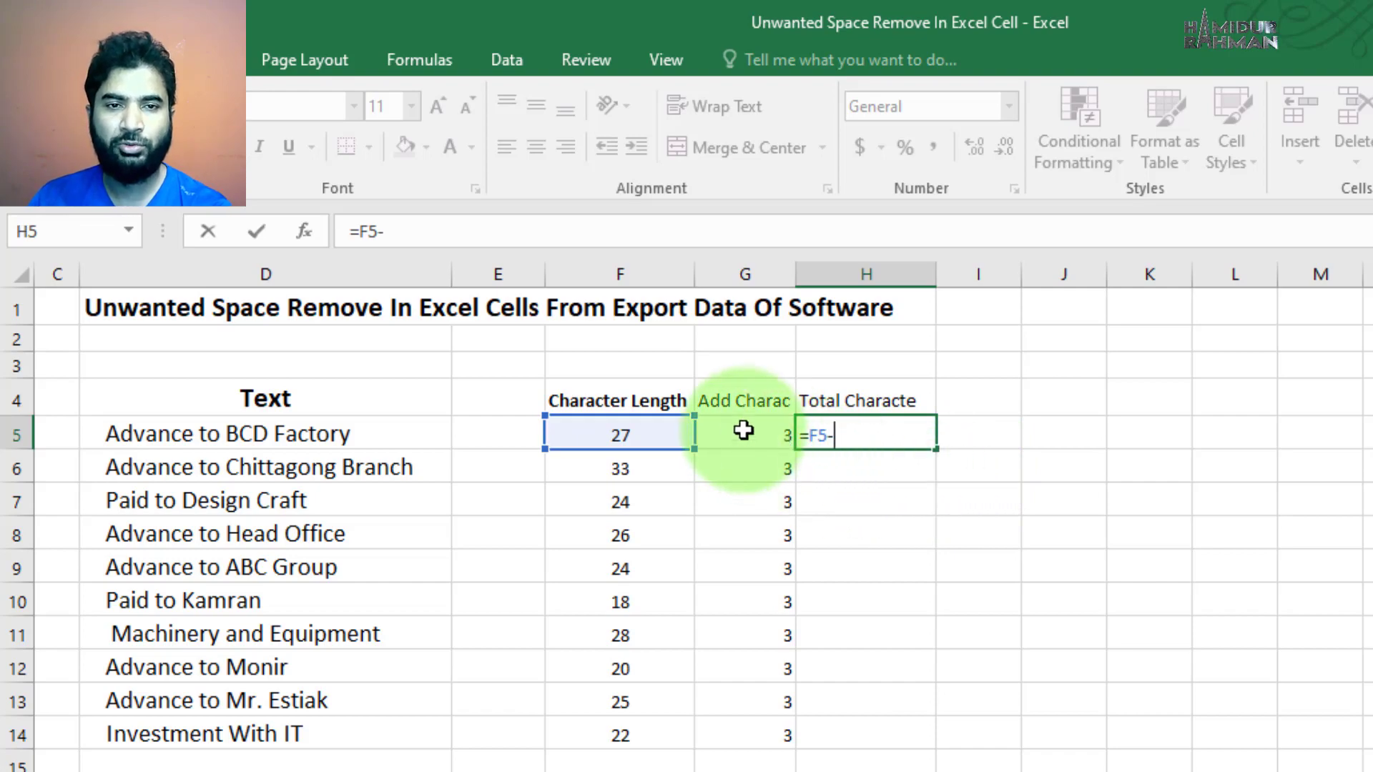
{"action": "left_click", "coordinate": [744, 431]}
{"action": "key", "text": "Return"}
{"action": "left_click", "coordinate": [814, 432]}
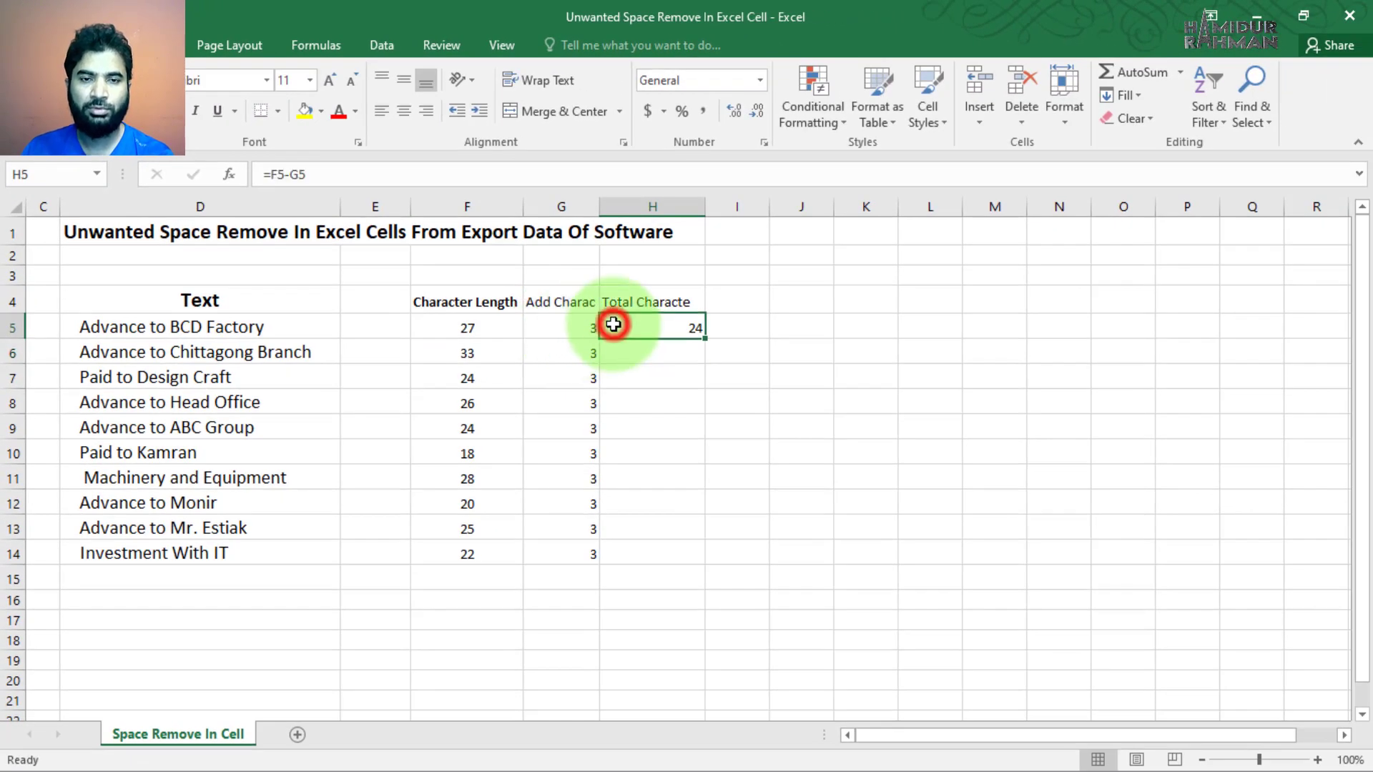
{"action": "left_click_drag", "start_coordinate": [704, 337], "coordinate": [691, 556]}
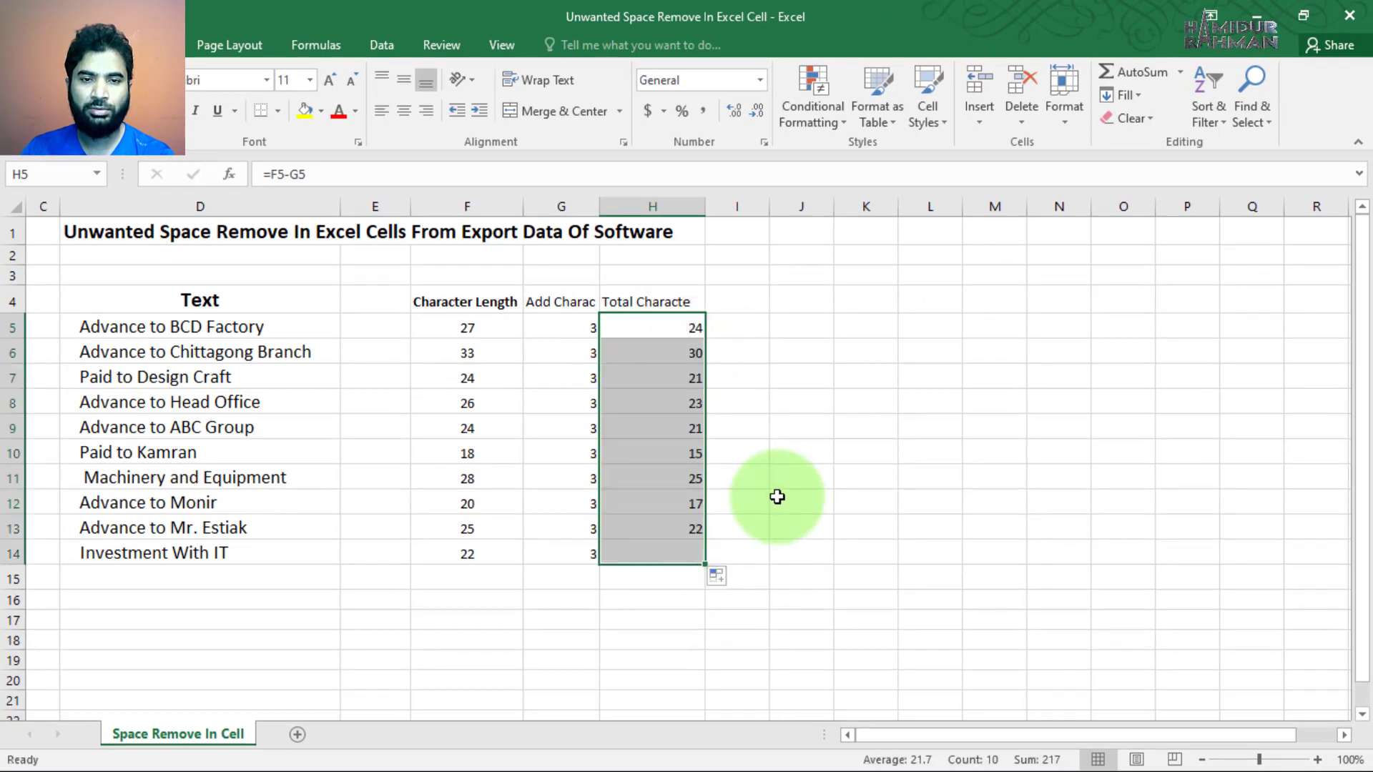
- Widen column I and enter the heading "Formula" in cell I4
{"action": "left_click", "coordinate": [744, 300]}
{"action": "left_click_drag", "start_coordinate": [769, 206], "coordinate": [799, 203]}
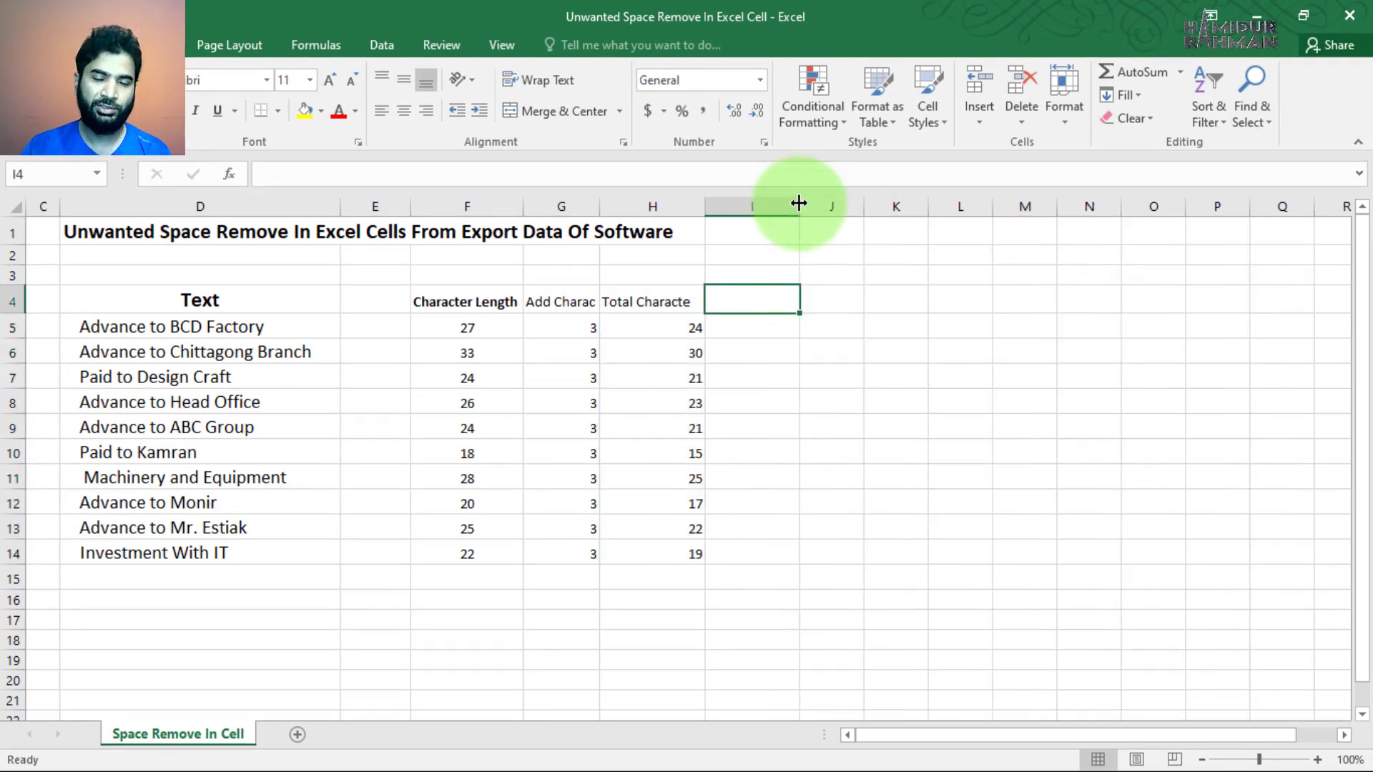
{"action": "type", "text": "Formula"}
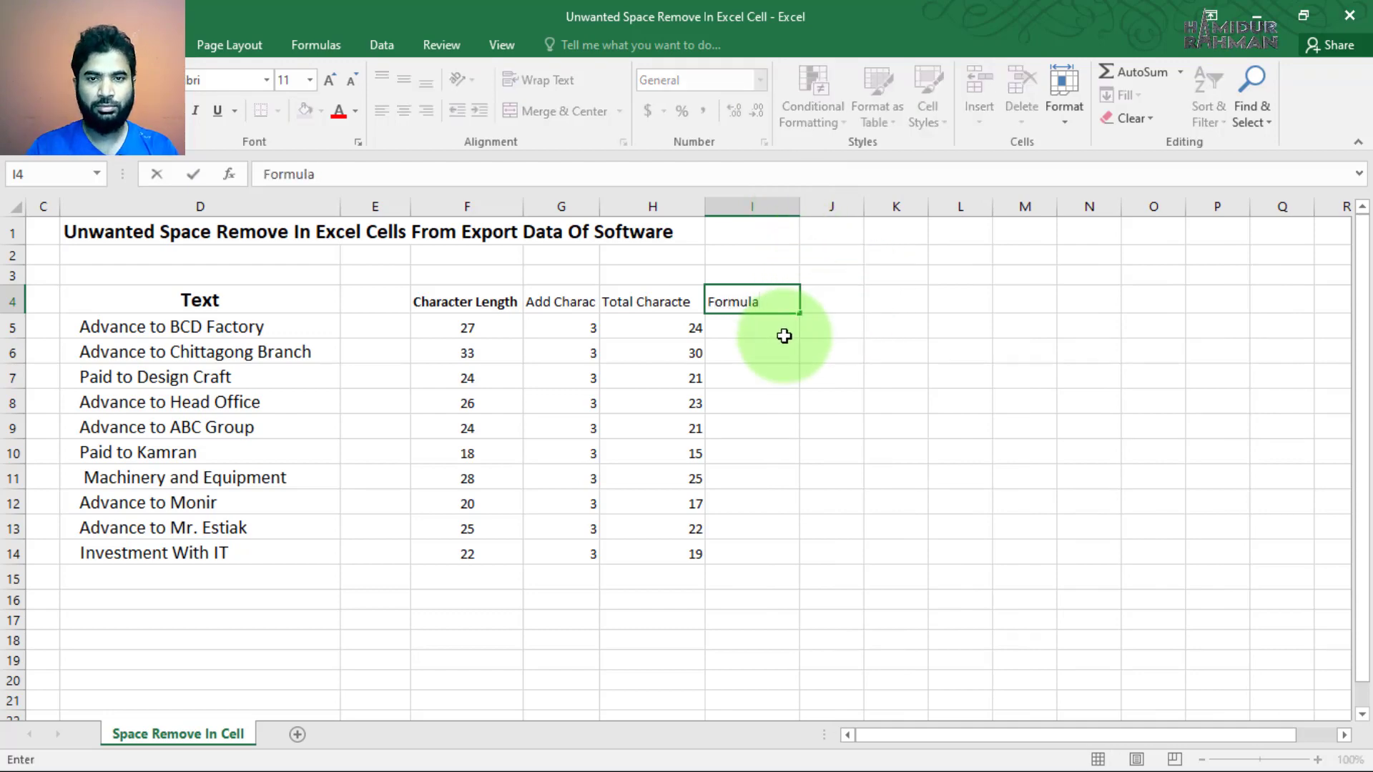
{"action": "key", "text": "Return"}
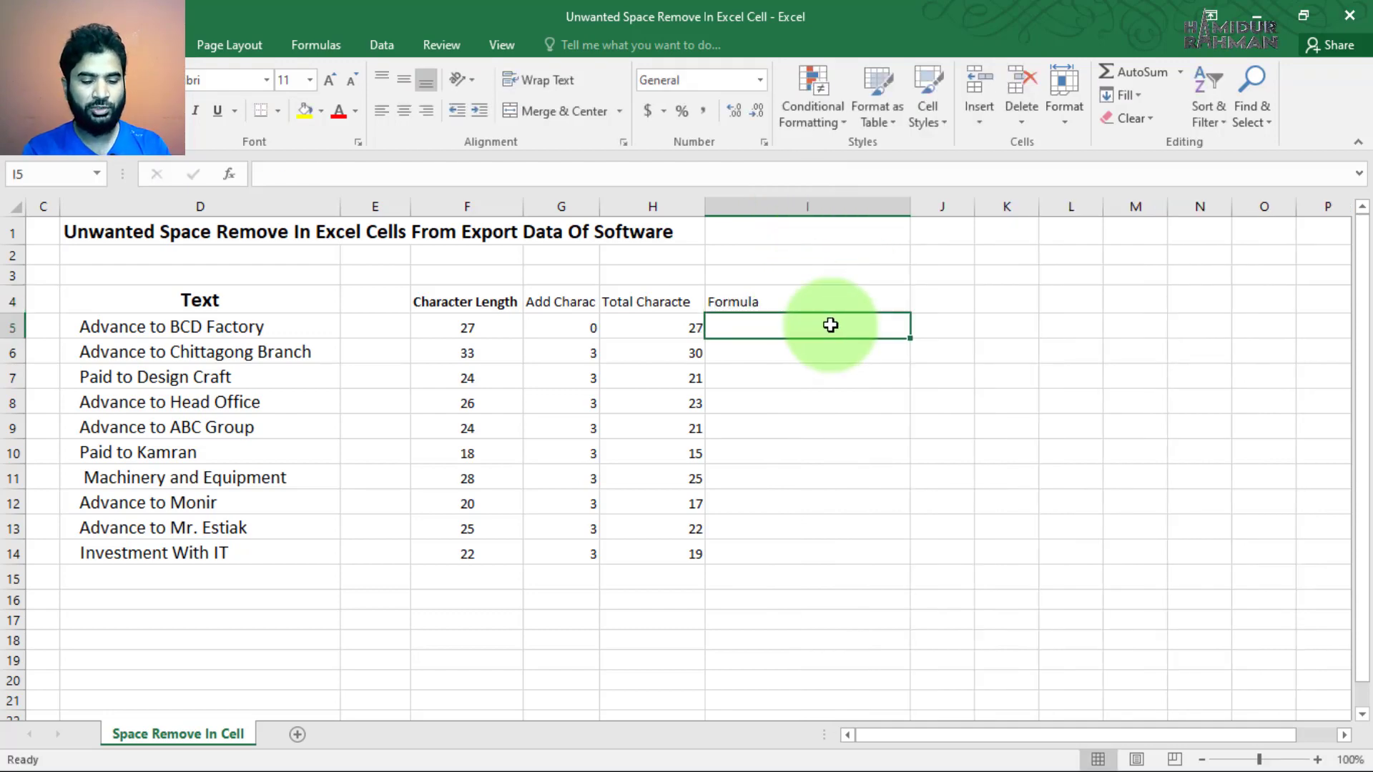
- Enter the formula =RIGHT(D5,H5) in cell I5
{"action": "type", "text": "+"}
{"action": "key", "text": "BackSpace"}
{"action": "type", "text": "="}
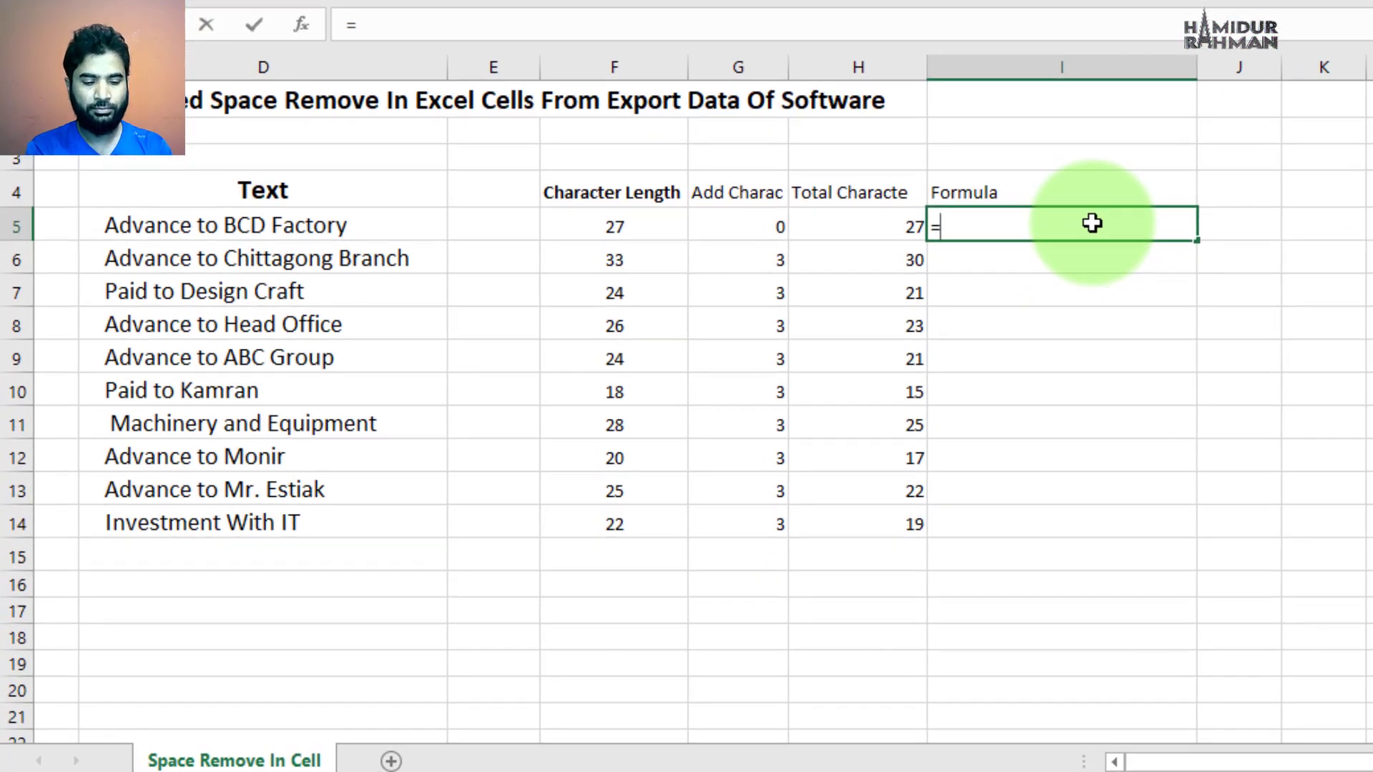
{"action": "type", "text": "rig"}
{"action": "key", "text": "Tab"}
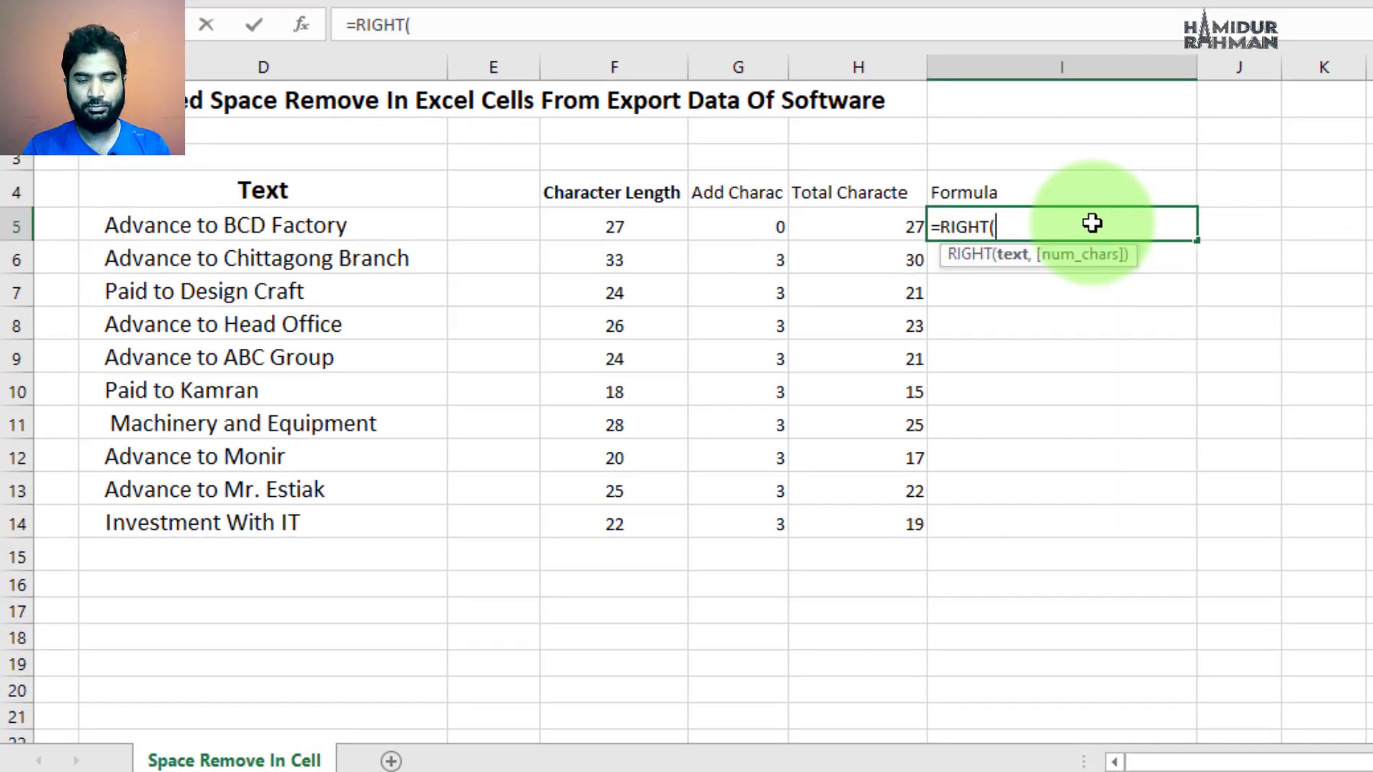
{"action": "key", "text": "Left"}
{"action": "key", "text": "Left"}
{"action": "key", "text": "Left"}
{"action": "key", "text": "Left"}
{"action": "key", "text": "Left"}
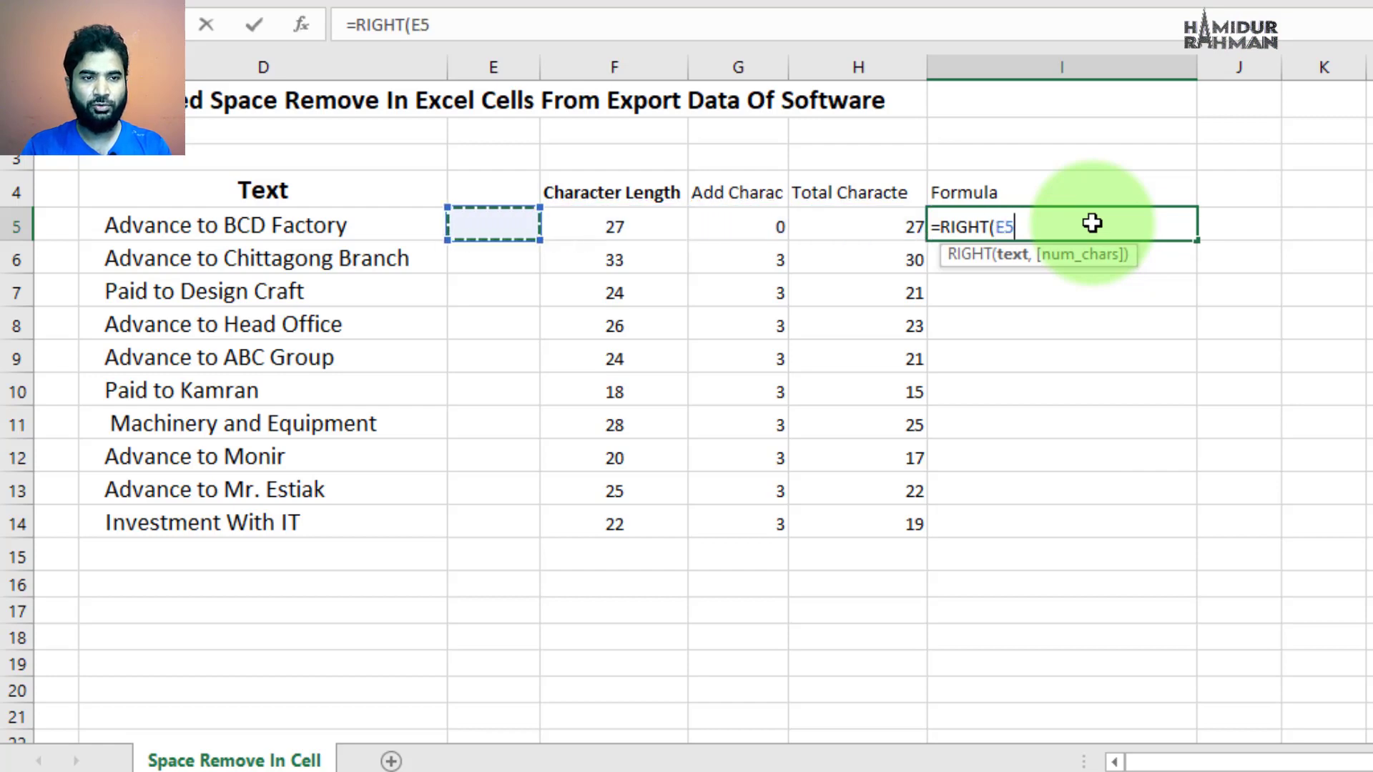
{"action": "type", "text": ","}
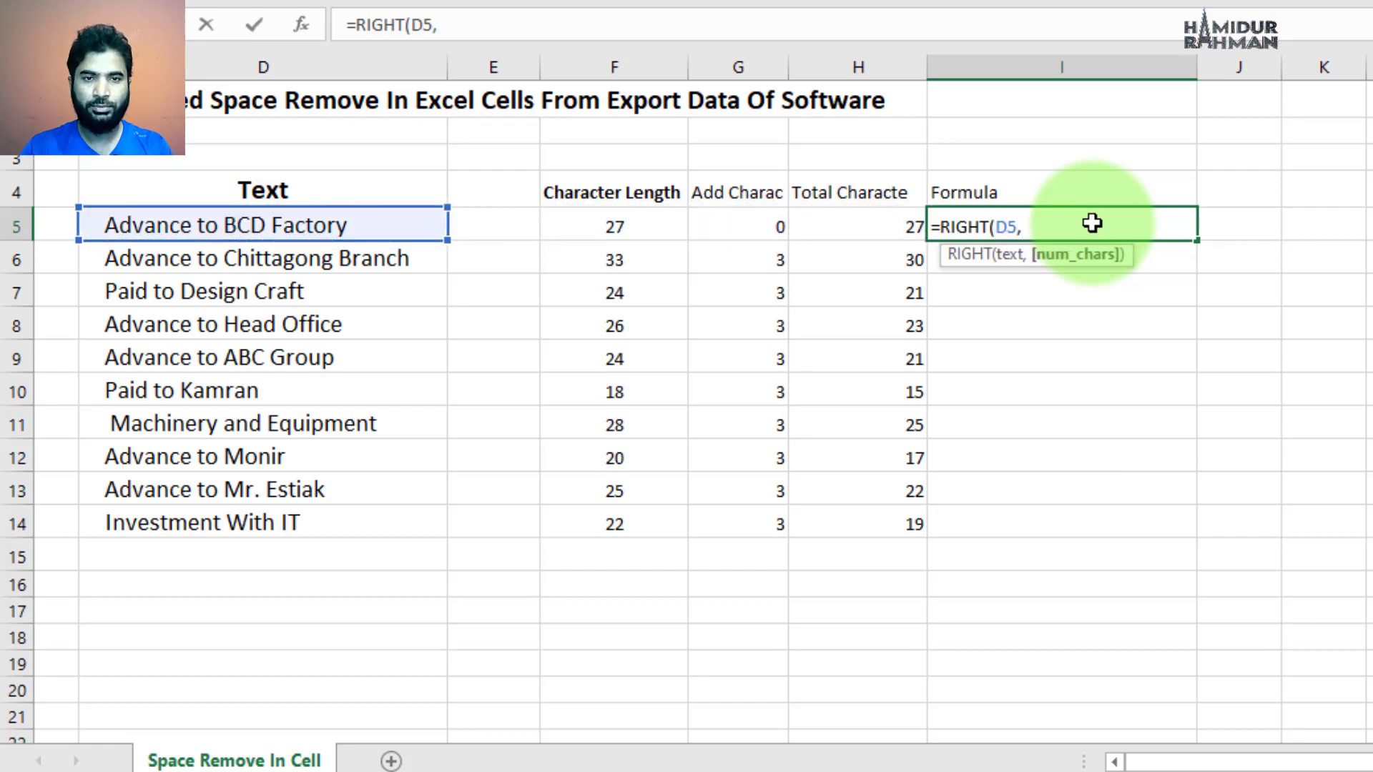
{"action": "left_click", "coordinate": [886, 227]}
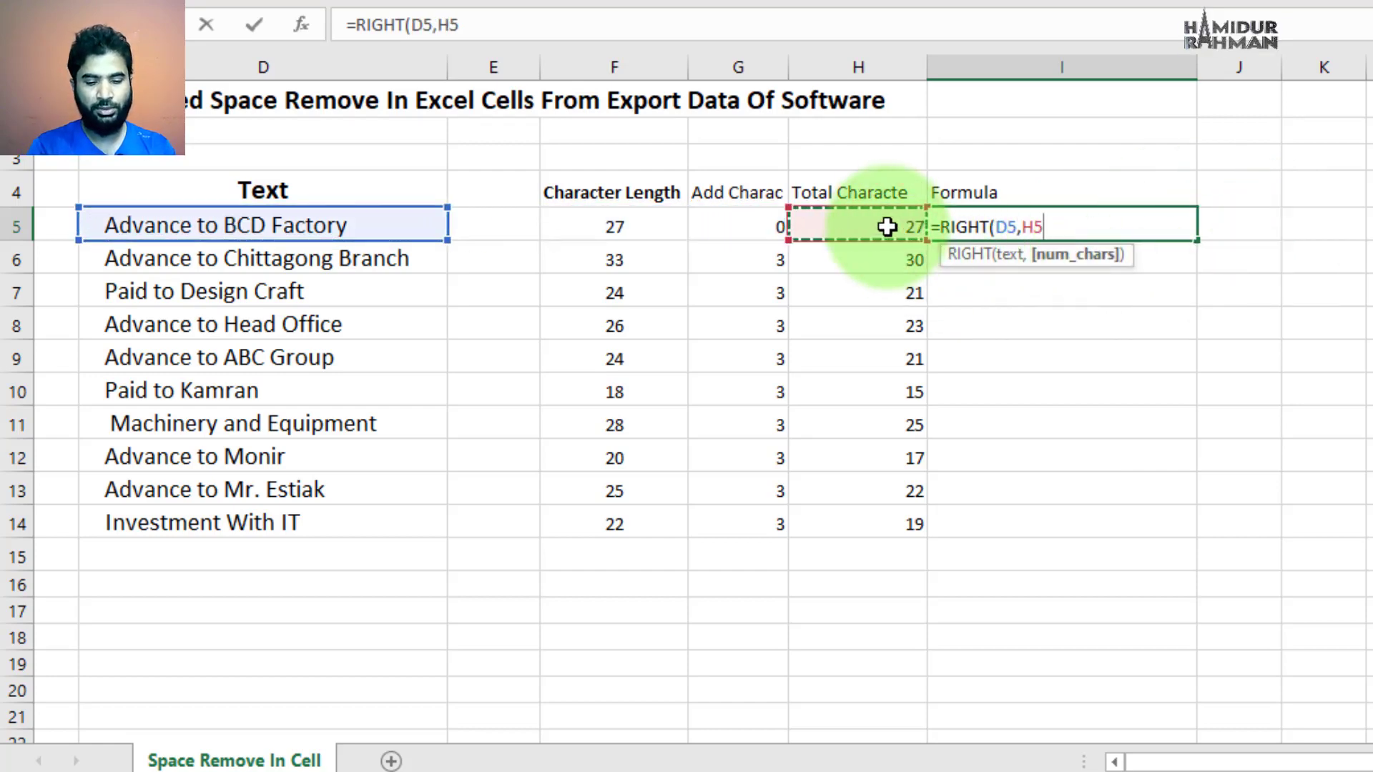
{"action": "type", "text": ")"}
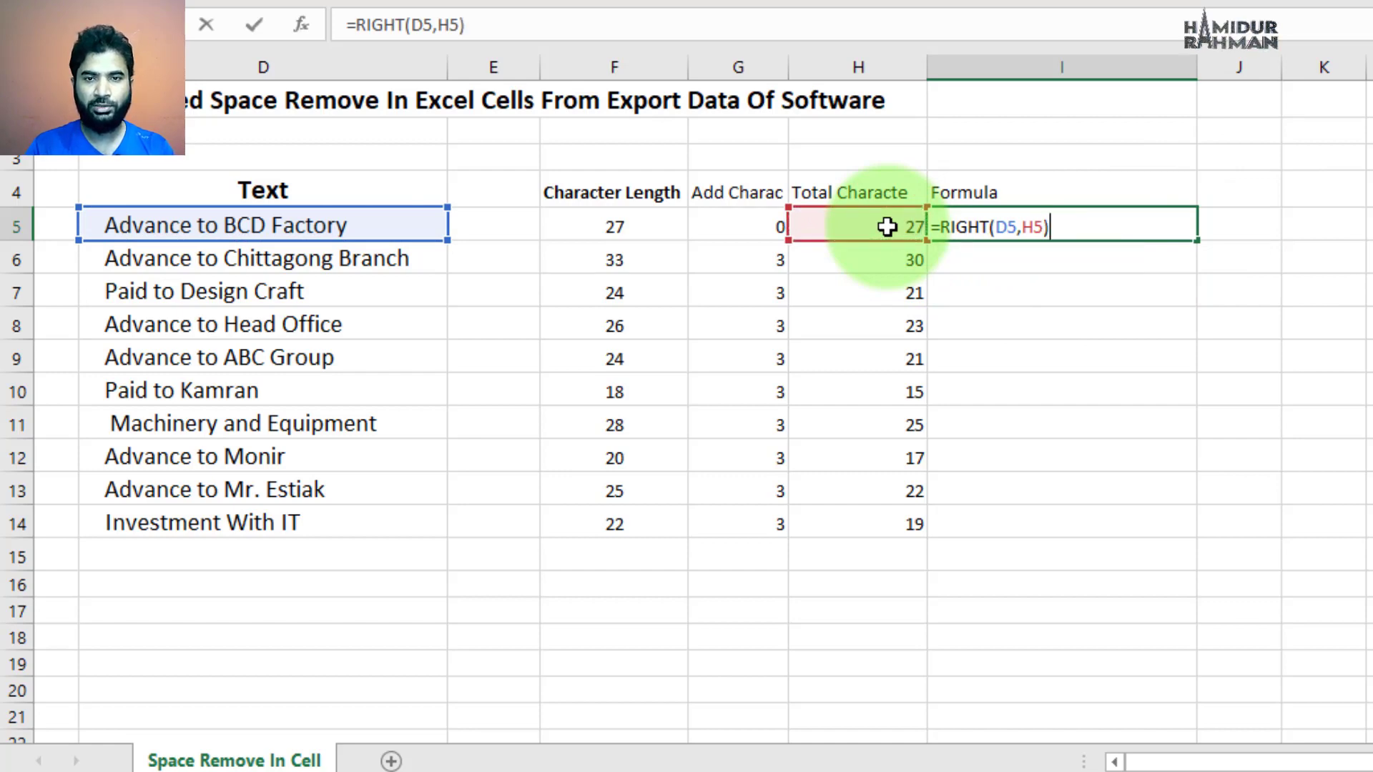
{"action": "key", "text": "Return"}
{"action": "left_click", "coordinate": [1038, 226]}
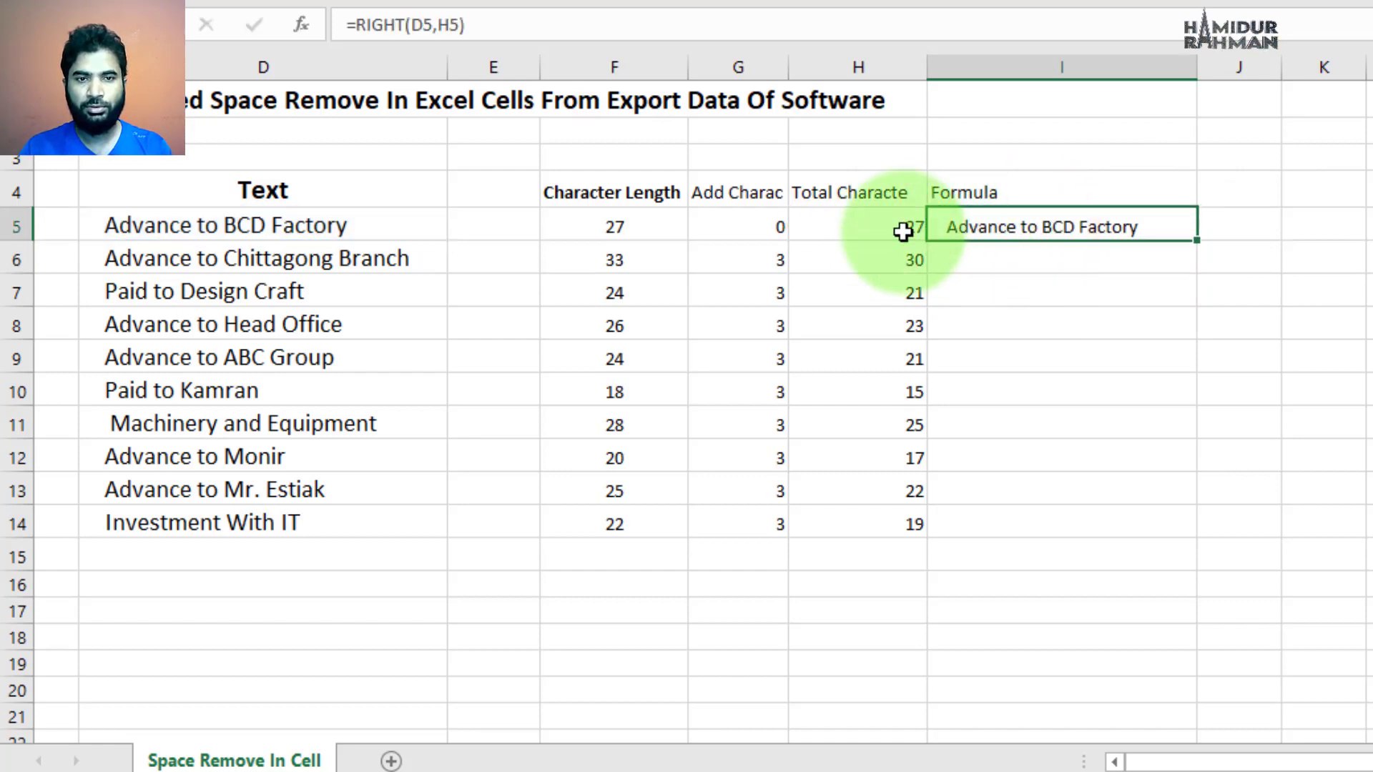
- Set the subtracted character count in G5 to 4 and fill the RIGHT formula from I5 down to I14
{"action": "left_click", "coordinate": [772, 226]}
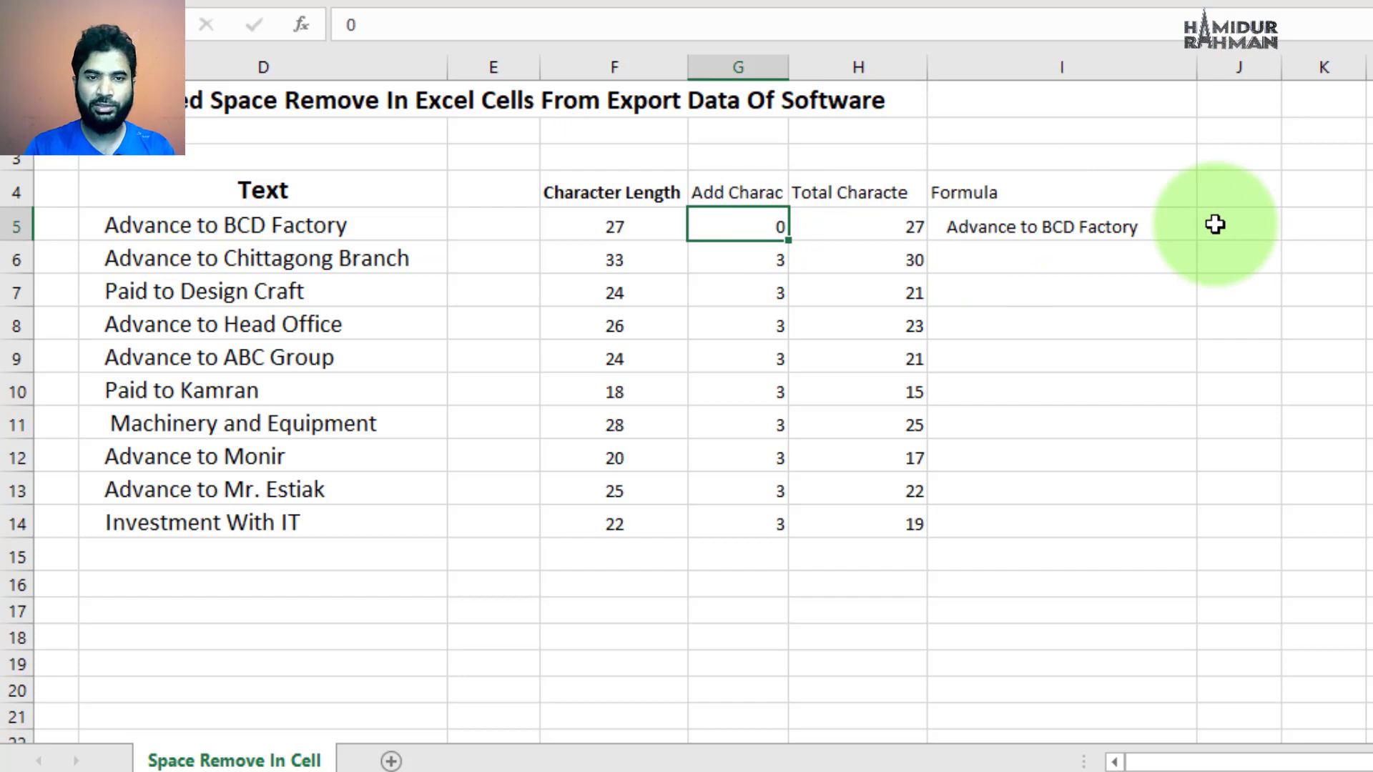
{"action": "key", "text": "Return"}
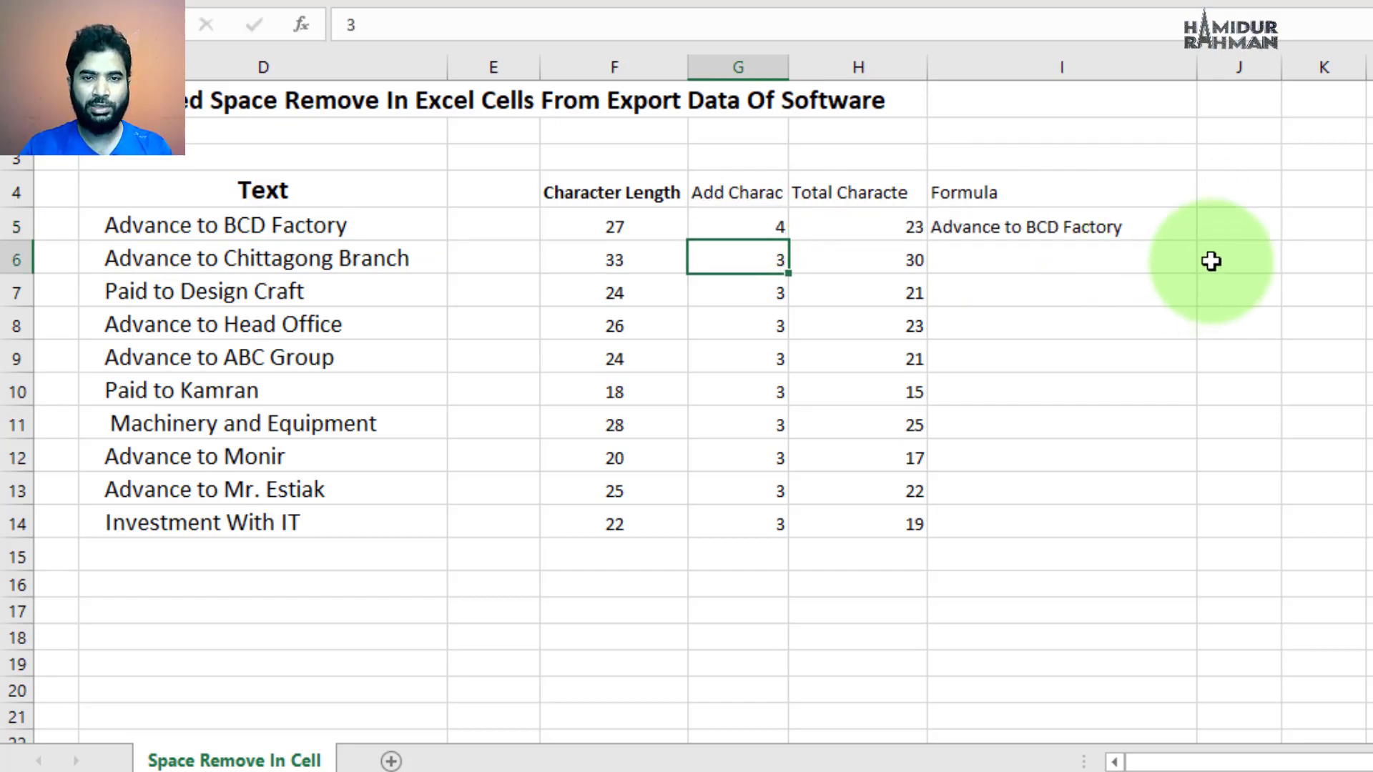
{"action": "left_click", "coordinate": [1141, 227]}
{"action": "left_click_drag", "start_coordinate": [1197, 241], "coordinate": [1145, 543]}
{"action": "left_click", "coordinate": [1257, 498]}
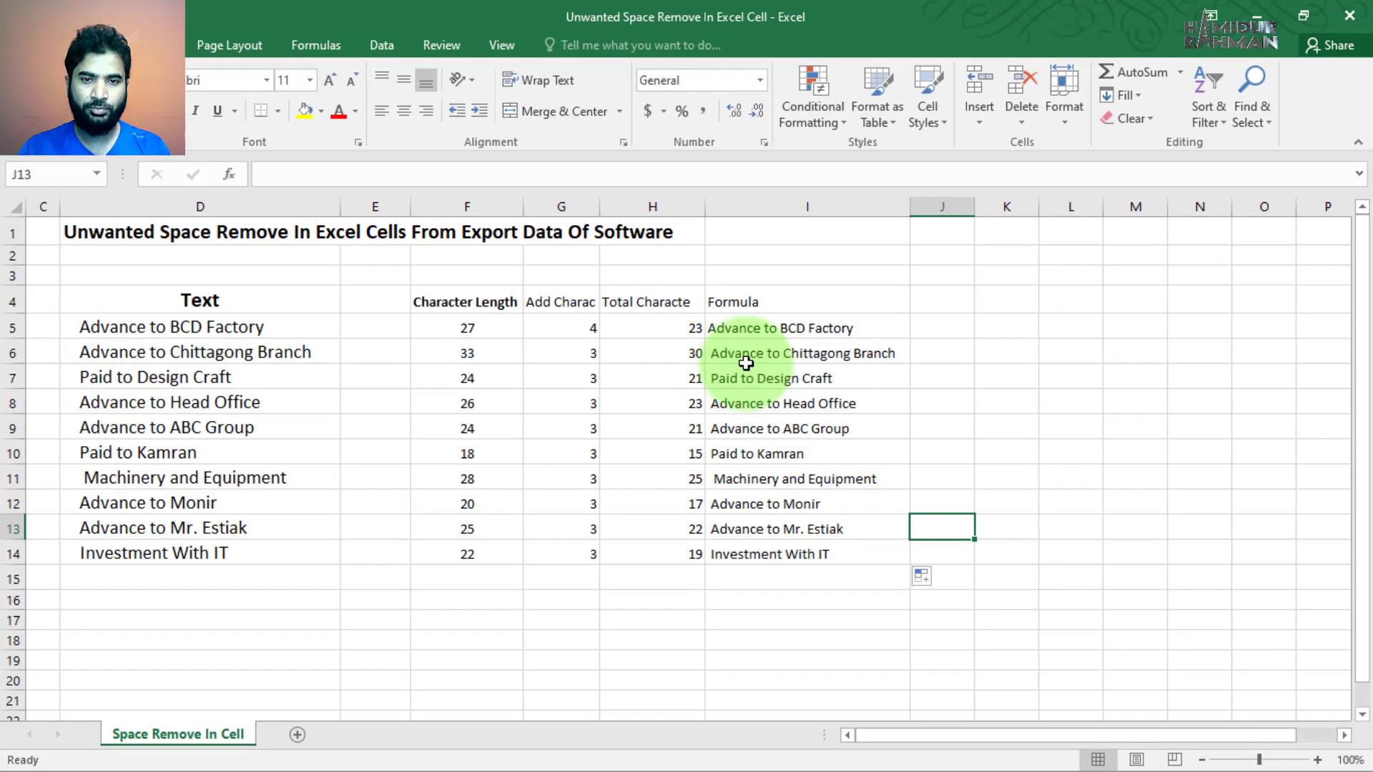
- Set the subtracted character count for "Machinery and Equipment" in cell G11 to 5, after trying 4
{"action": "left_click", "coordinate": [973, 228]}
{"action": "left_click", "coordinate": [737, 350]}
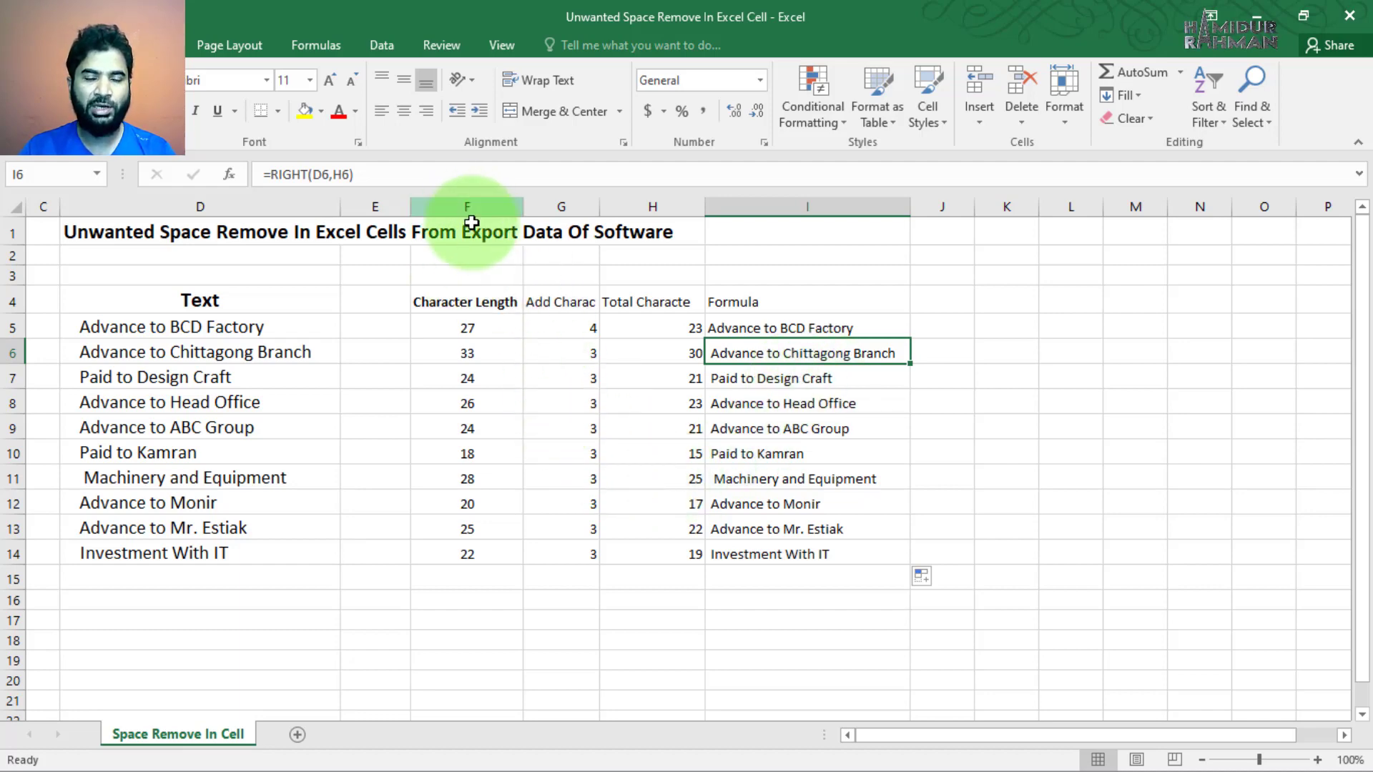
{"action": "left_click", "coordinate": [791, 479]}
{"action": "left_click", "coordinate": [581, 476]}
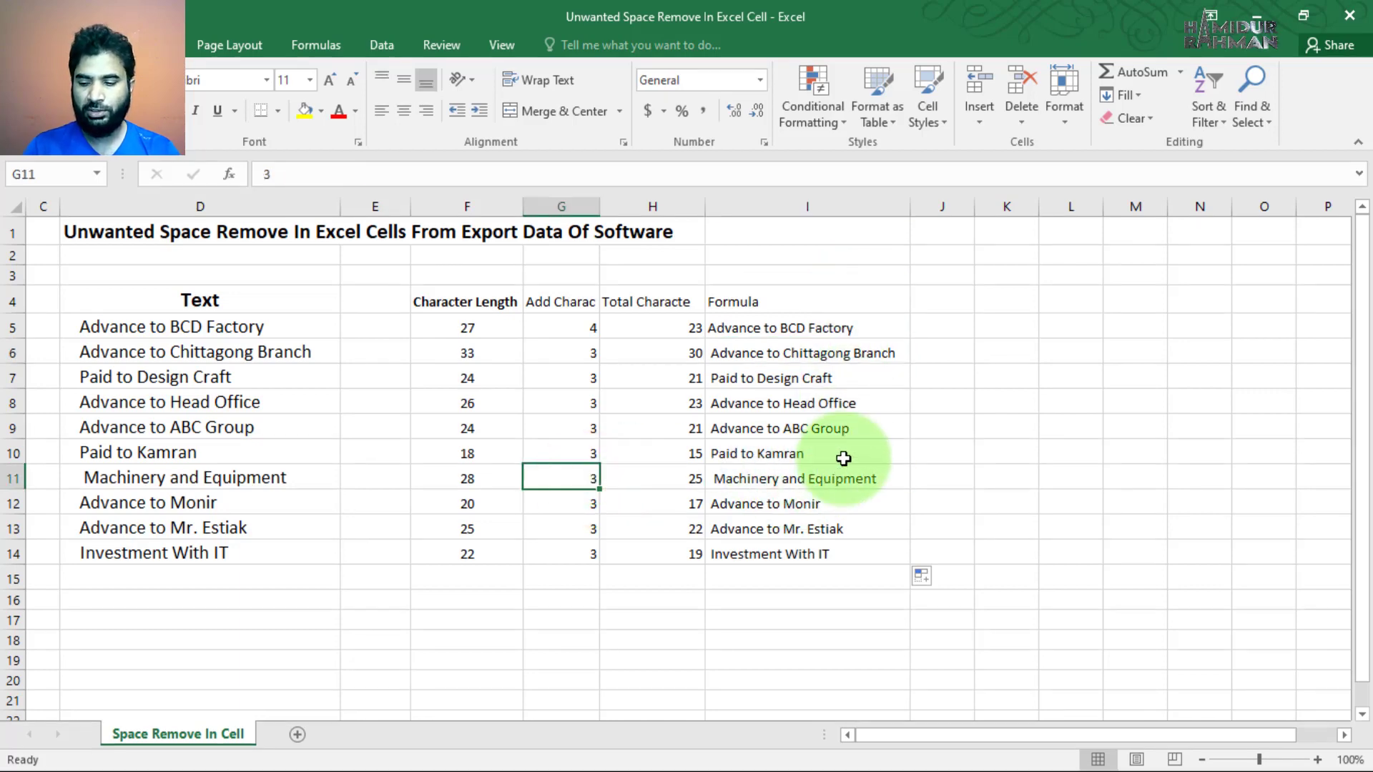
{"action": "type", "text": "4"}
{"action": "key", "text": "Return"}
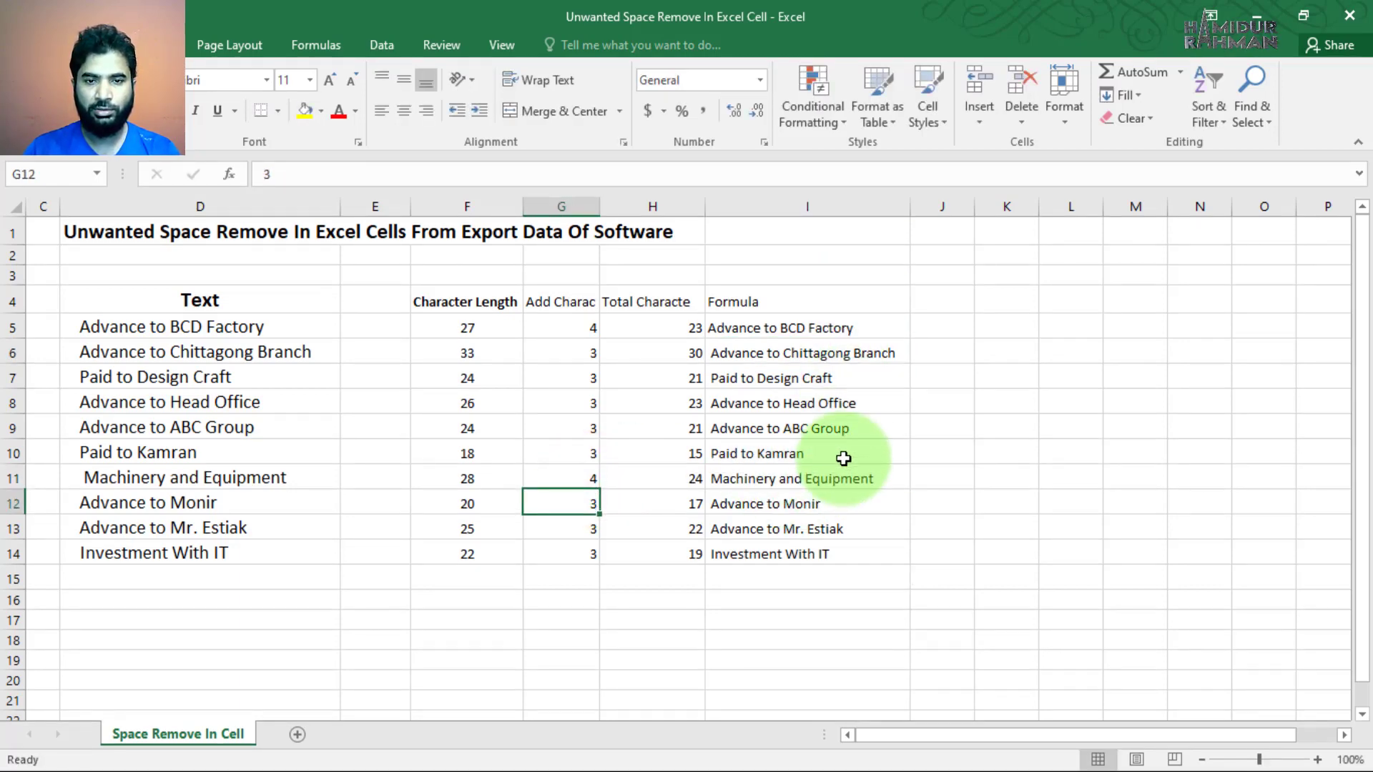
{"action": "key", "text": "Up"}
{"action": "type", "text": "5"}
{"action": "key", "text": "Return"}
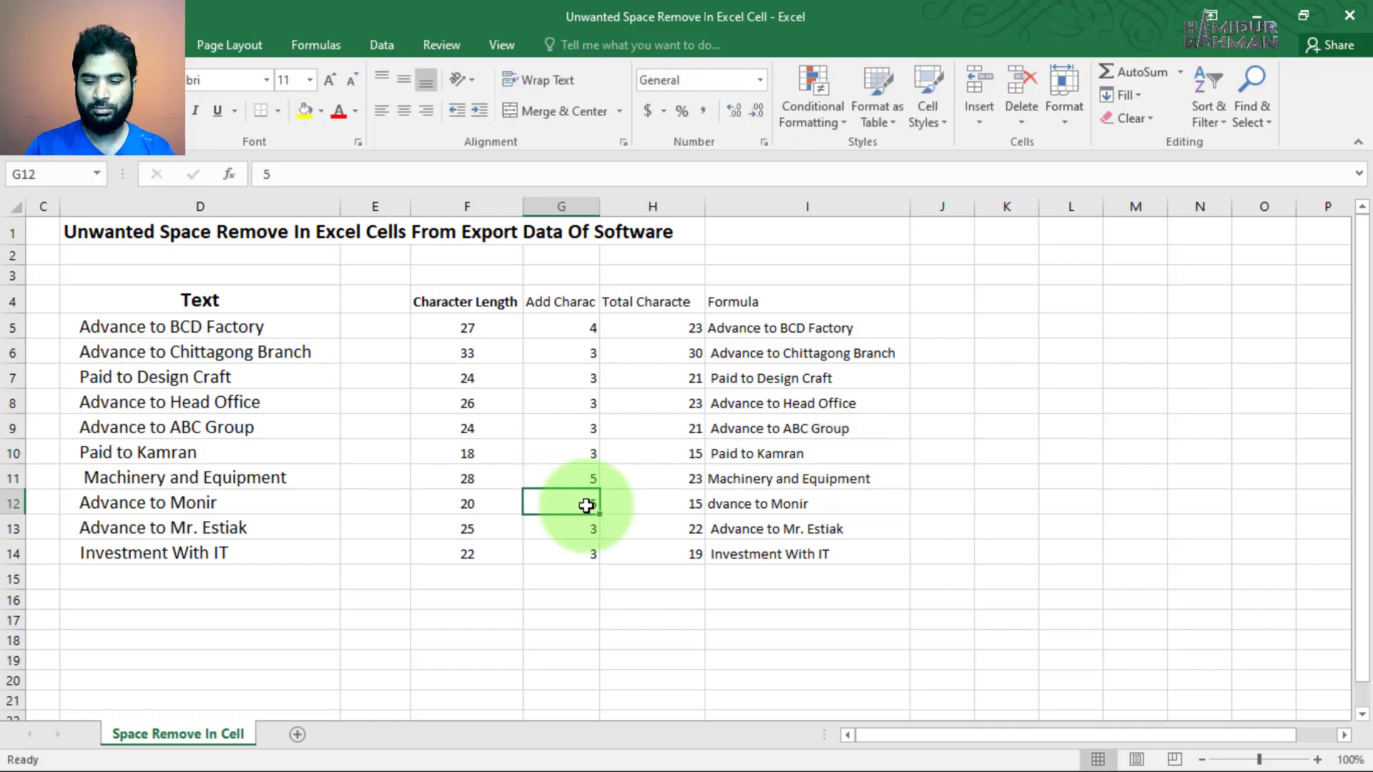
- Set the subtracted character counts in cells G12, G13 and G14 to 4
{"action": "type", "text": "4"}
{"action": "key", "text": "Return"}
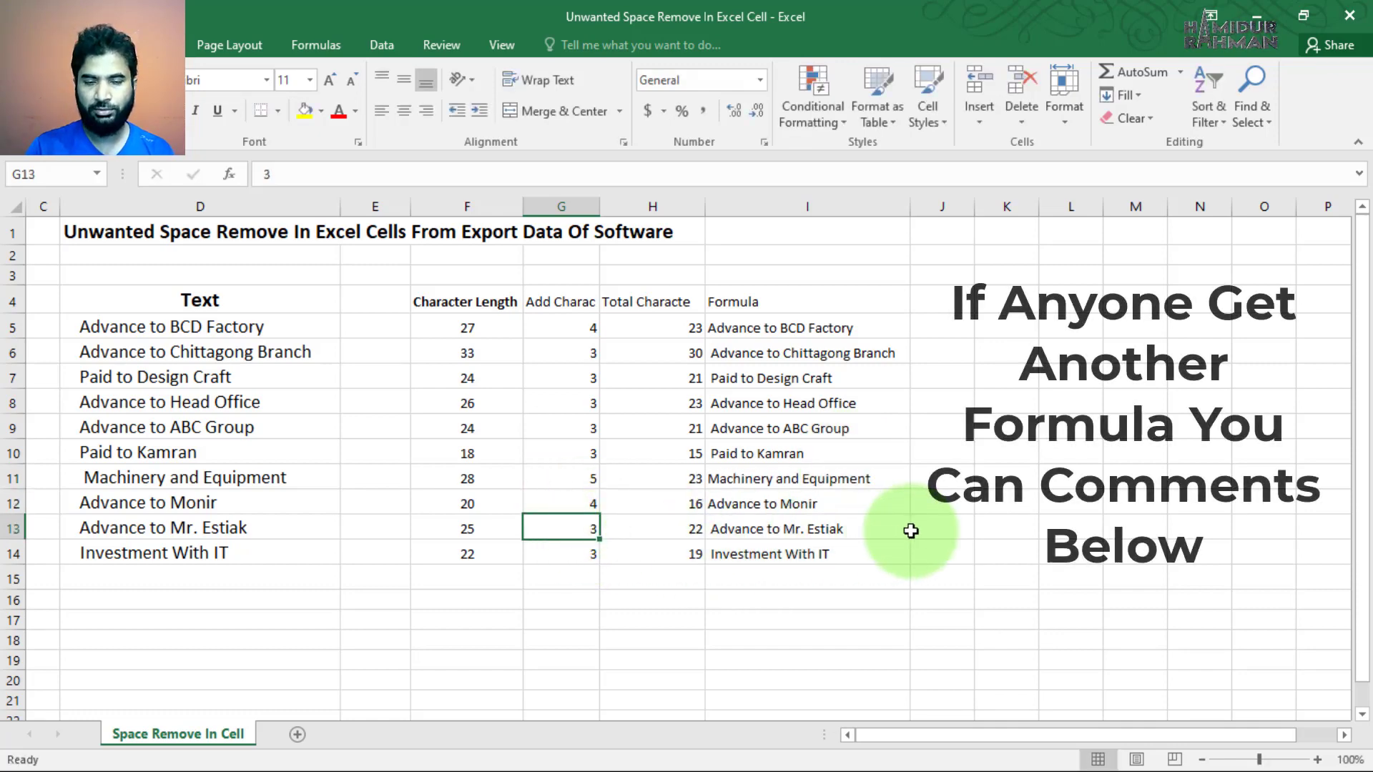
{"action": "type", "text": "4"}
{"action": "key", "text": "Return"}
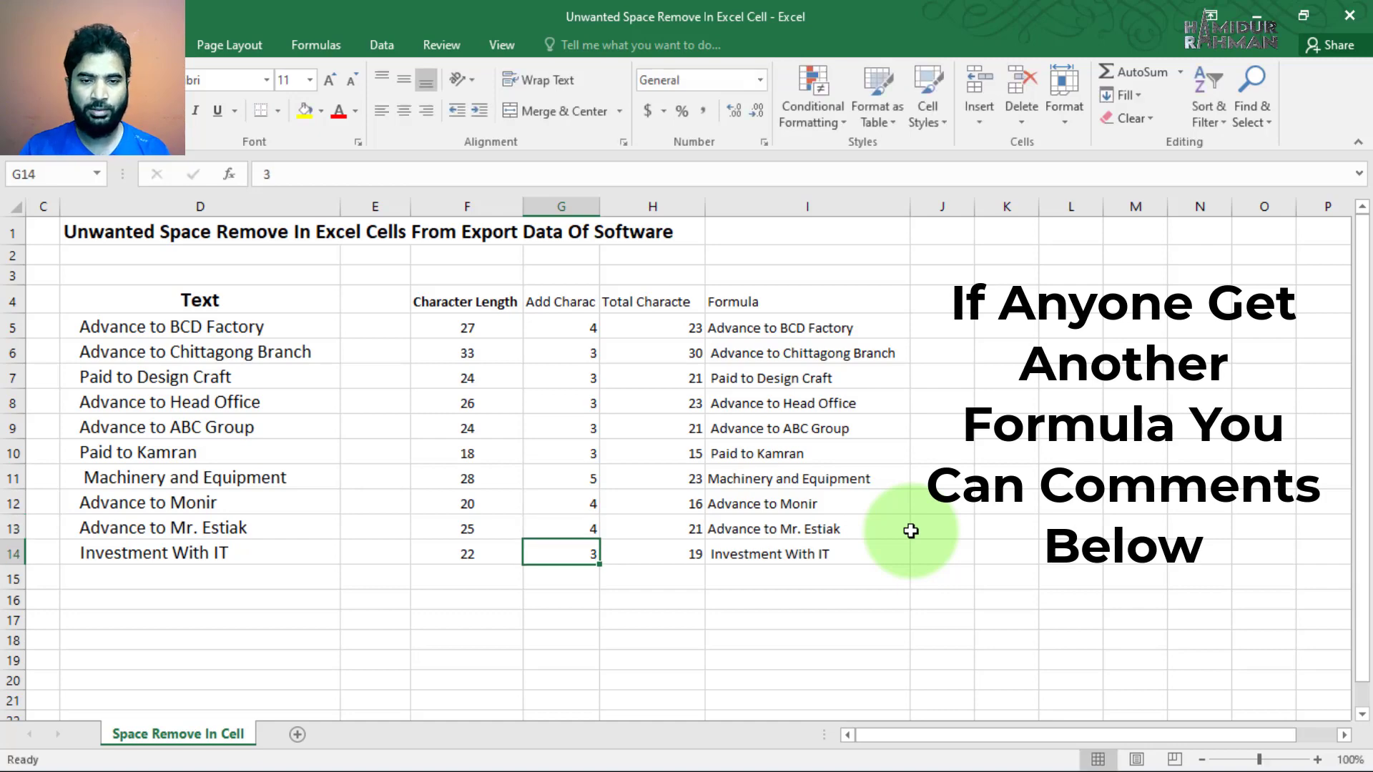
{"action": "type", "text": "4"}
{"action": "key", "text": "Return"}
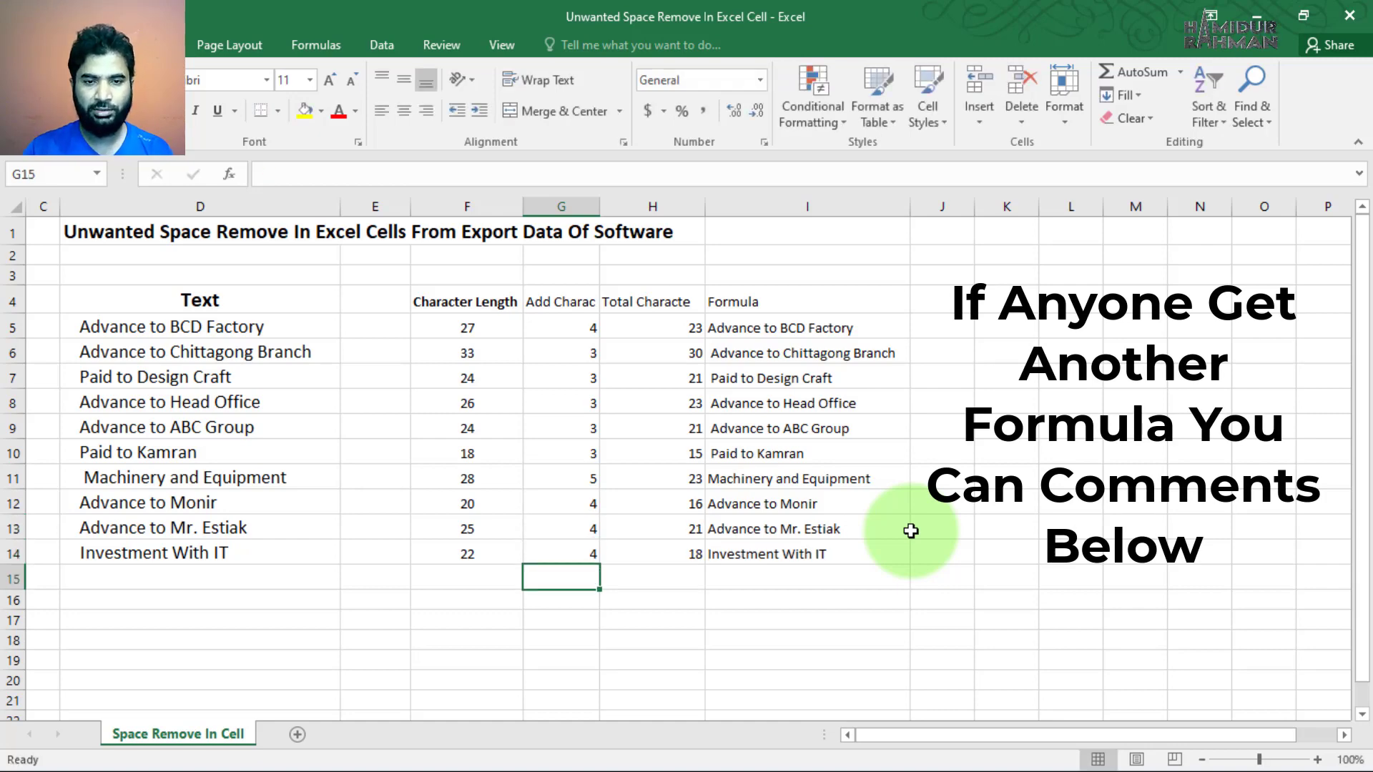
- Set the subtracted character counts in cells G7 through G10 and in G6 to 4
{"action": "left_click", "coordinate": [577, 379]}
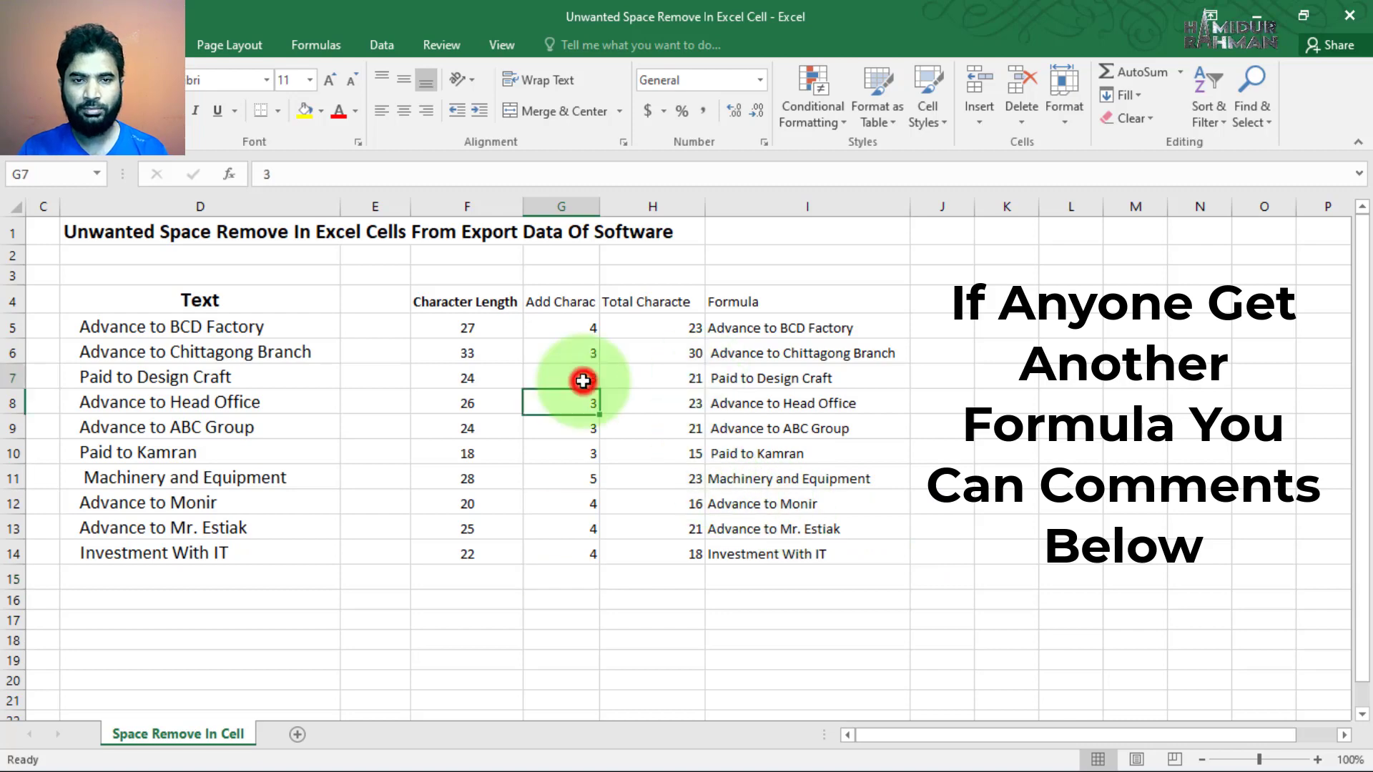
{"action": "type", "text": "4"}
{"action": "key", "text": "Return"}
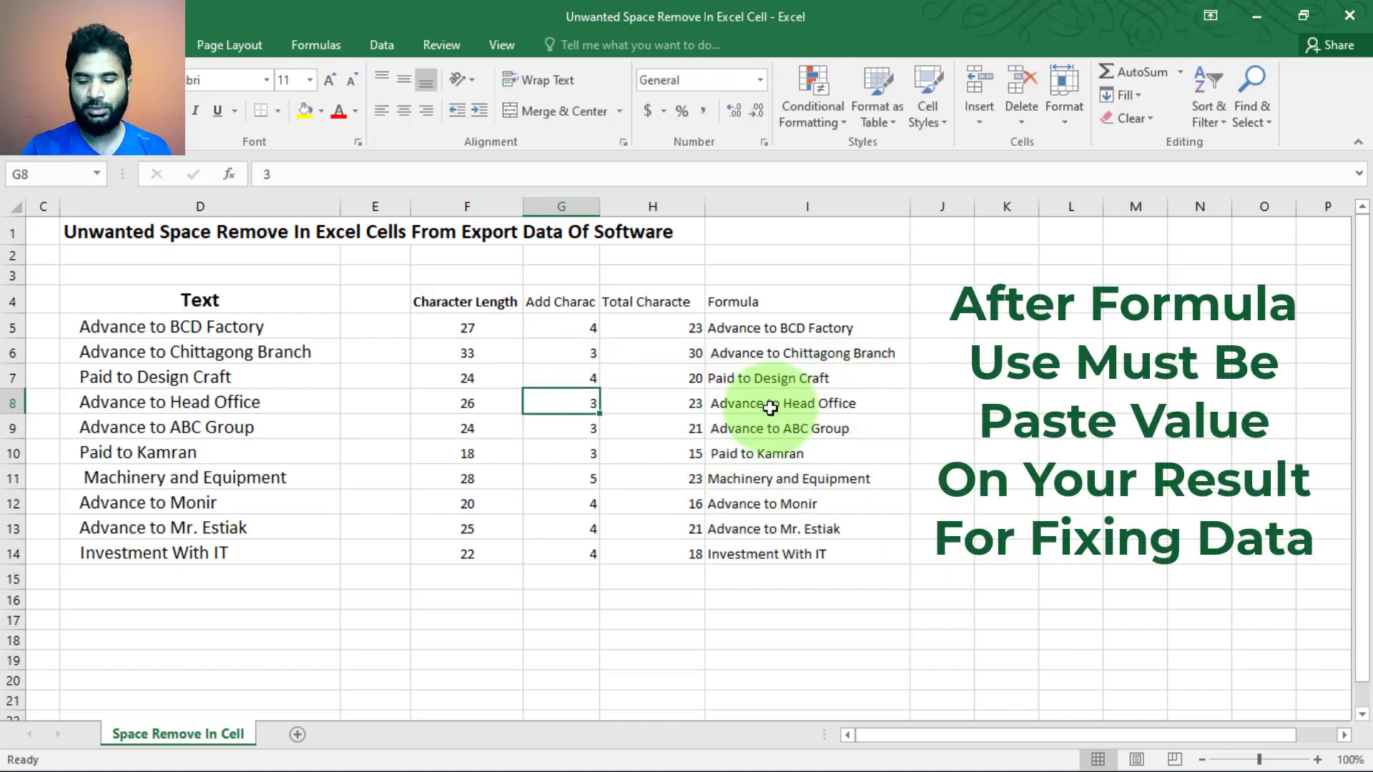
{"action": "type", "text": "4"}
{"action": "key", "text": "Return"}
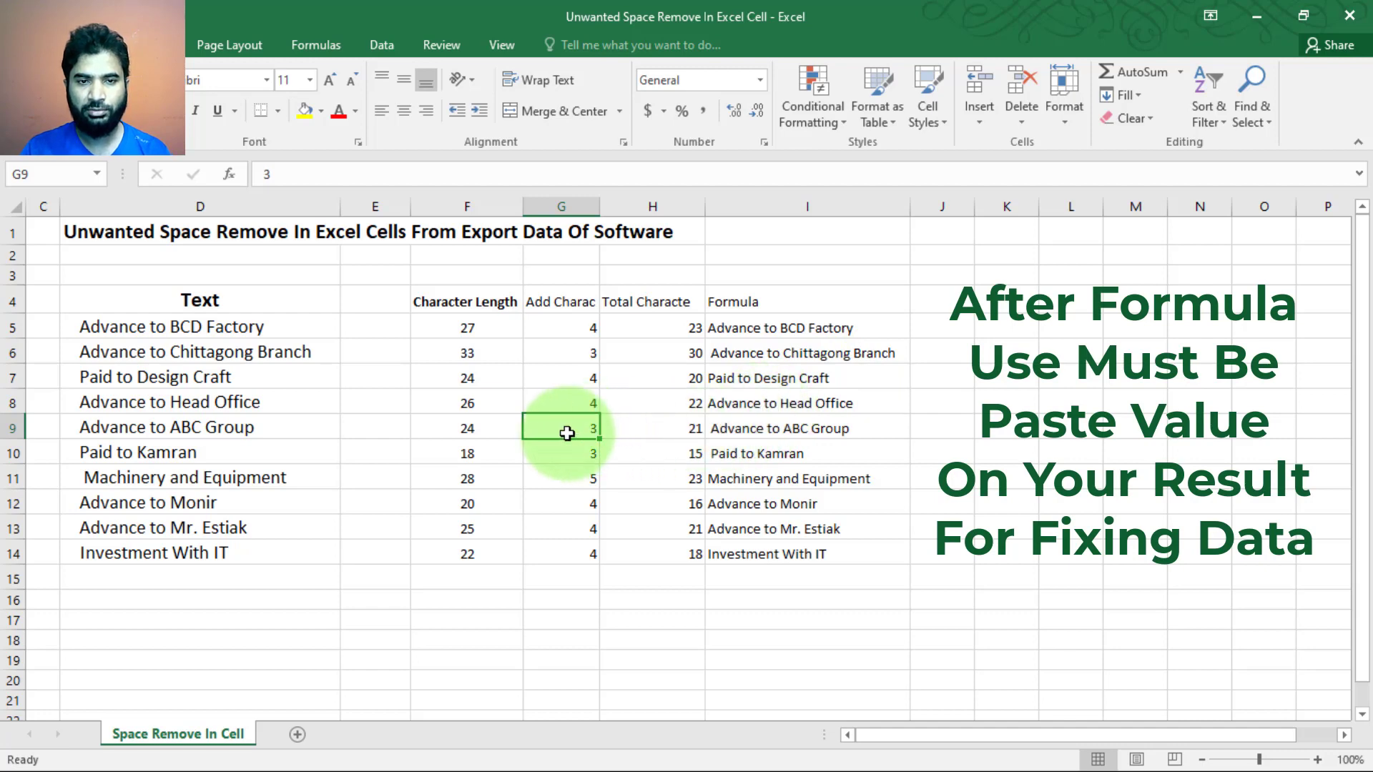
{"action": "type", "text": "4"}
{"action": "key", "text": "Return"}
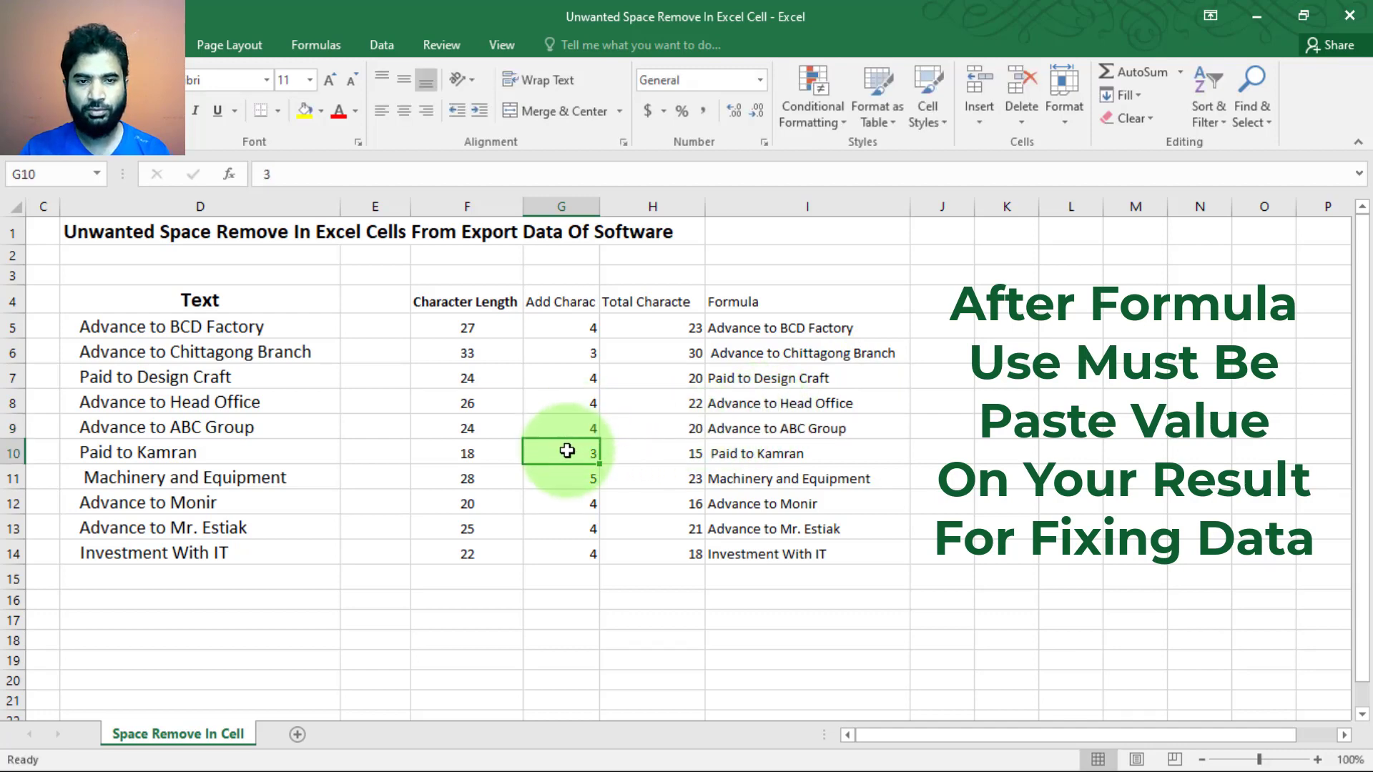
{"action": "type", "text": "4"}
{"action": "key", "text": "Return"}
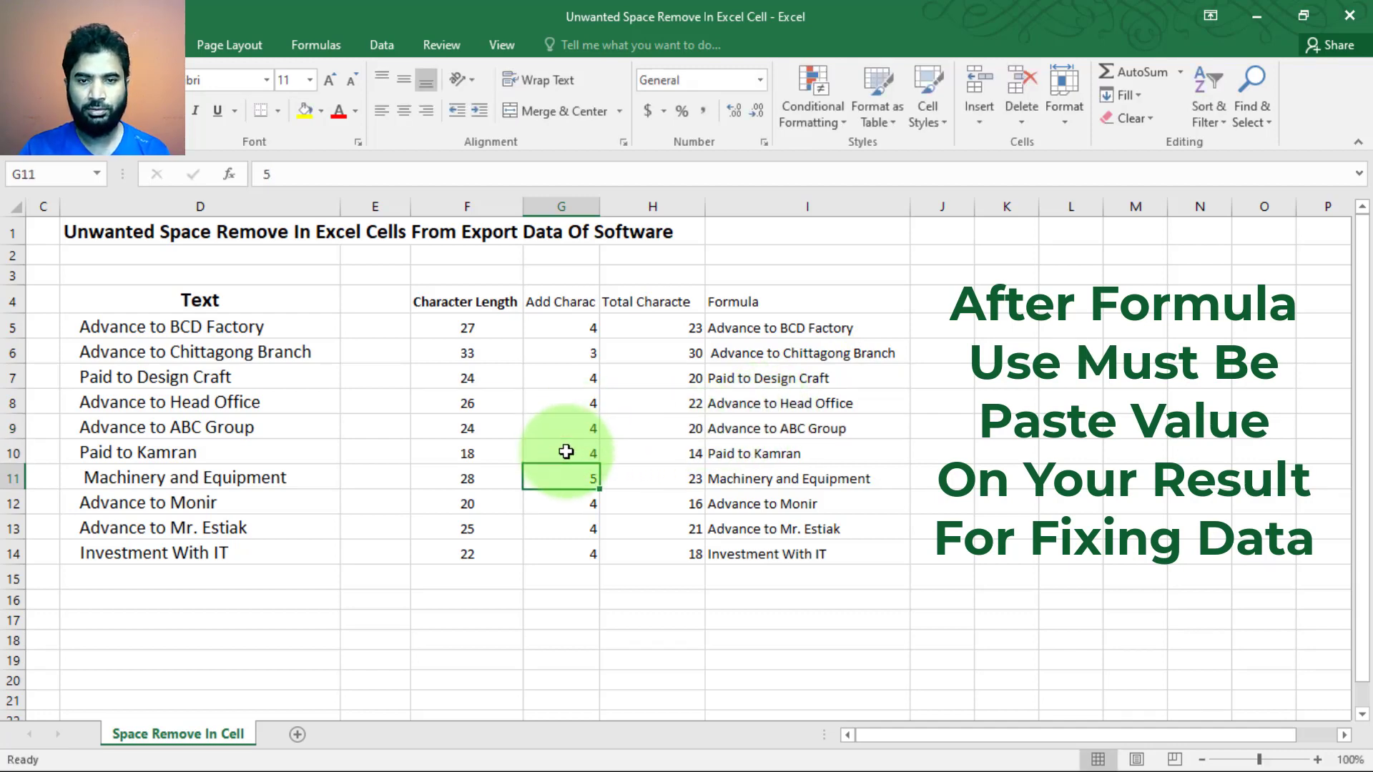
{"action": "left_click", "coordinate": [588, 348]}
{"action": "type", "text": "4"}
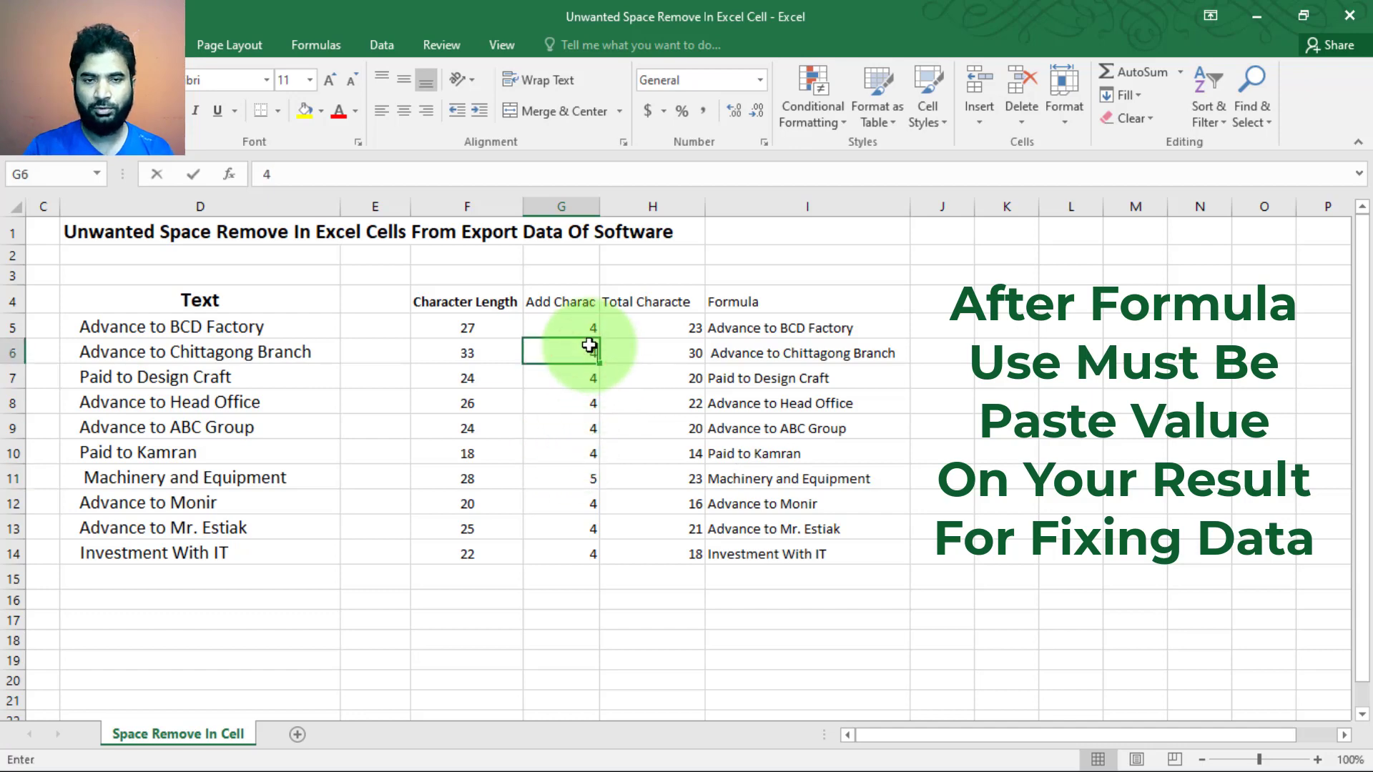
{"action": "key", "text": "Return"}
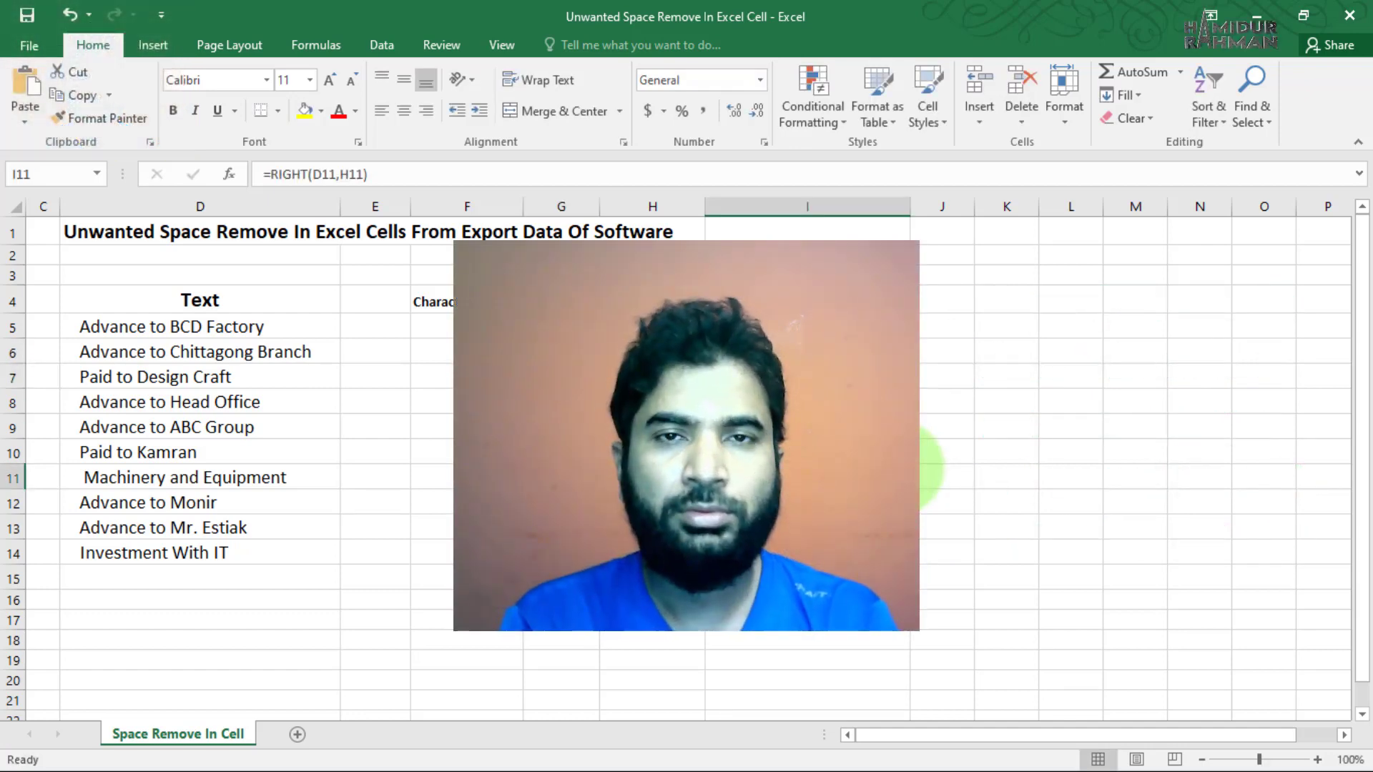